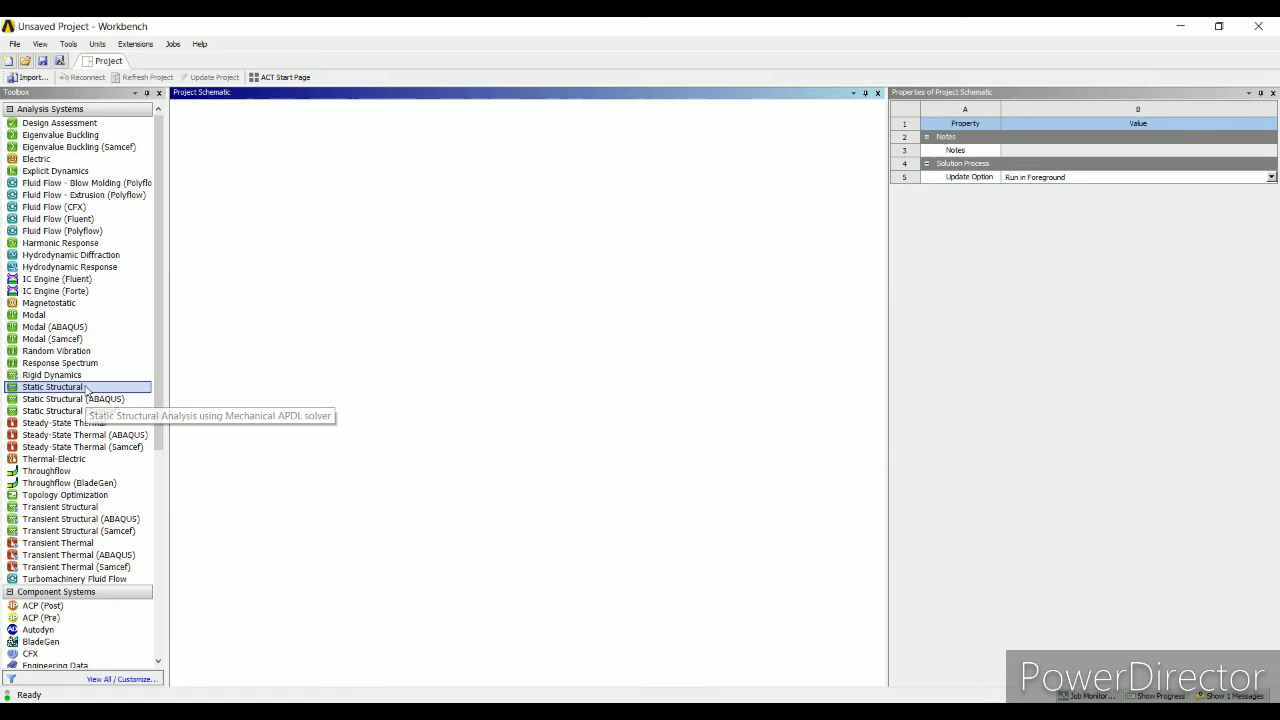
# Step: Add a Static Structural analysis system to the project schematic and name it "Static Structural V1"
pyautogui.moveTo(86, 390); pyautogui.dragTo(268, 185)
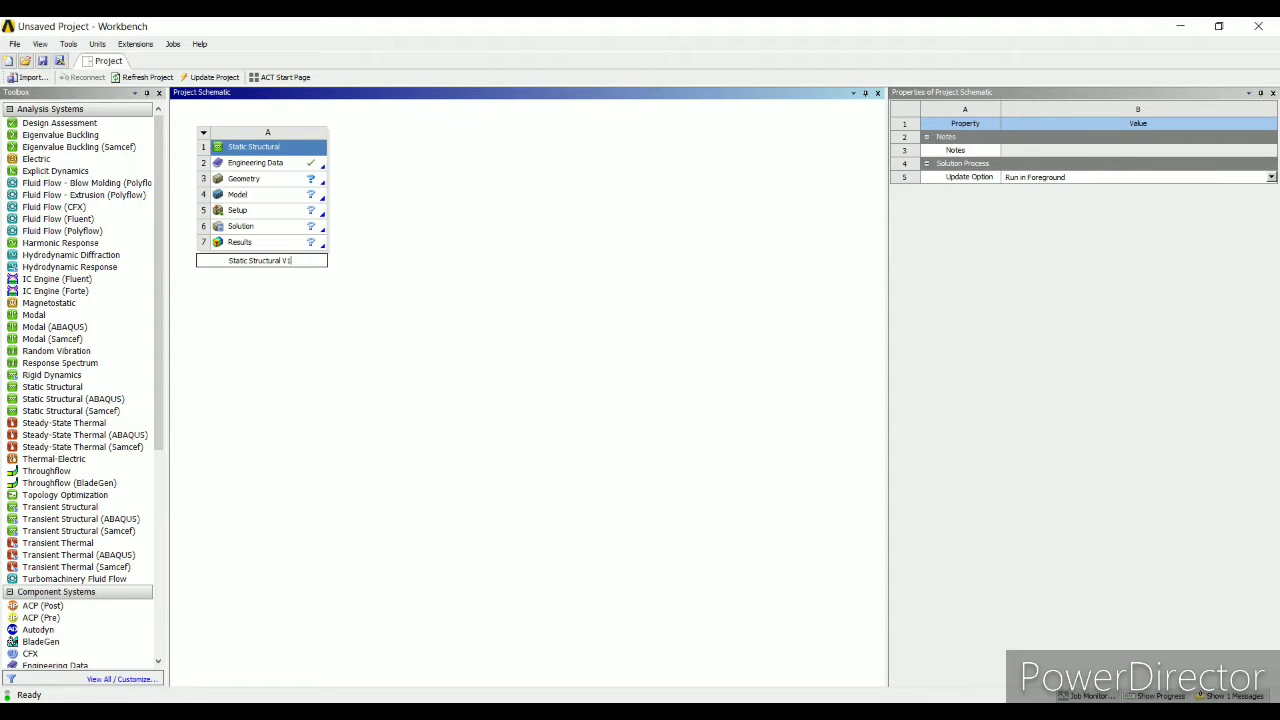
pyautogui.click(268, 187)
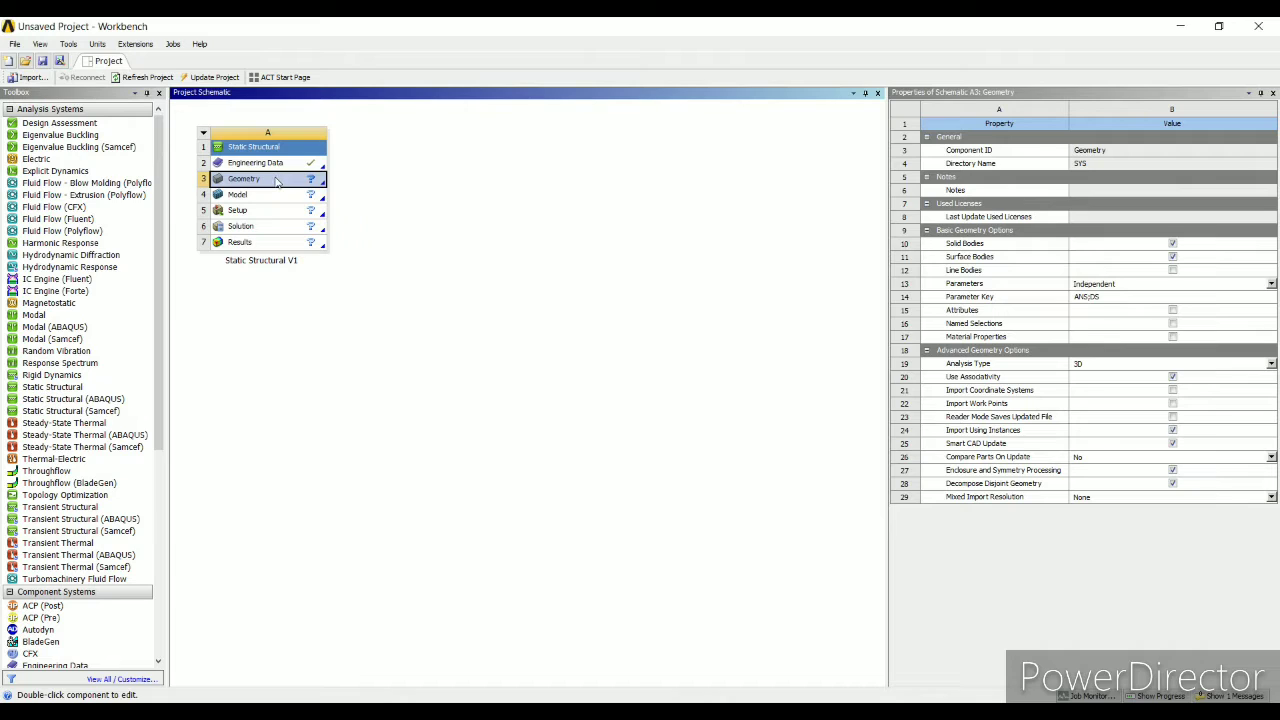
# Step: Open the system's geometry in a new DesignModeler session and set the length unit to millimetres
pyautogui.rightClick(278, 181)
pyautogui.click(284, 207)
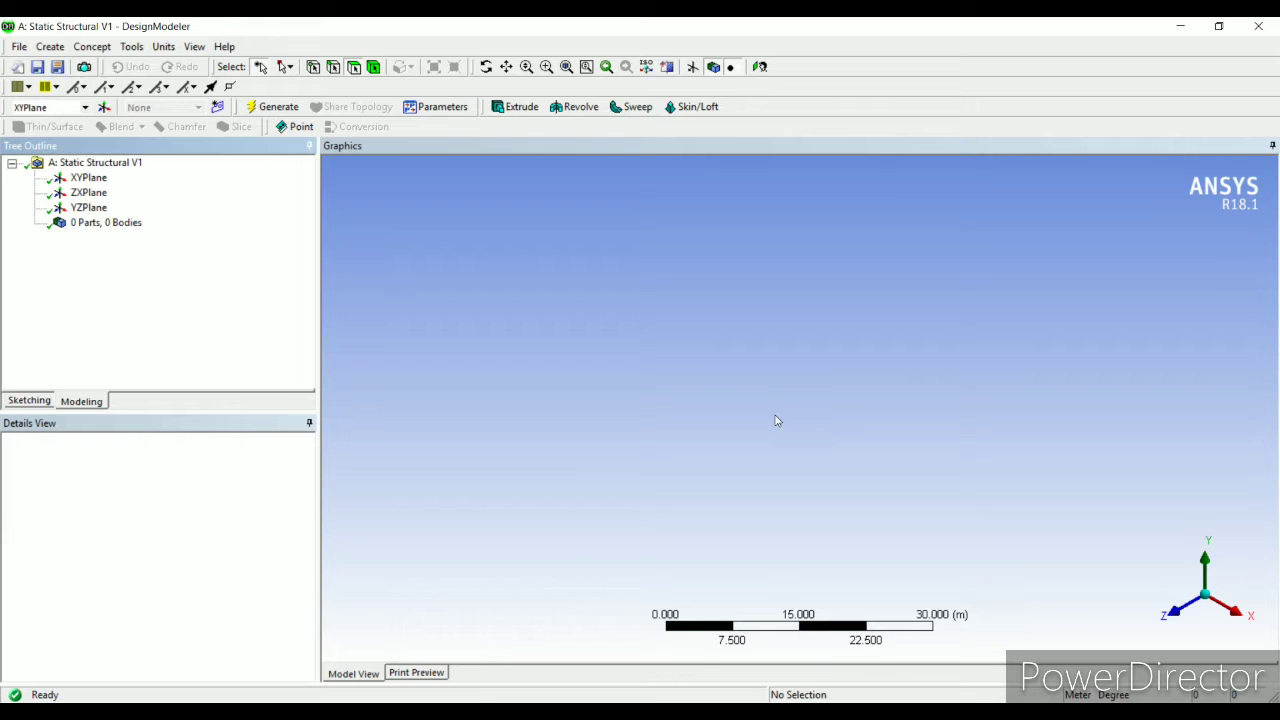
pyautogui.click(163, 47)
pyautogui.click(195, 100)
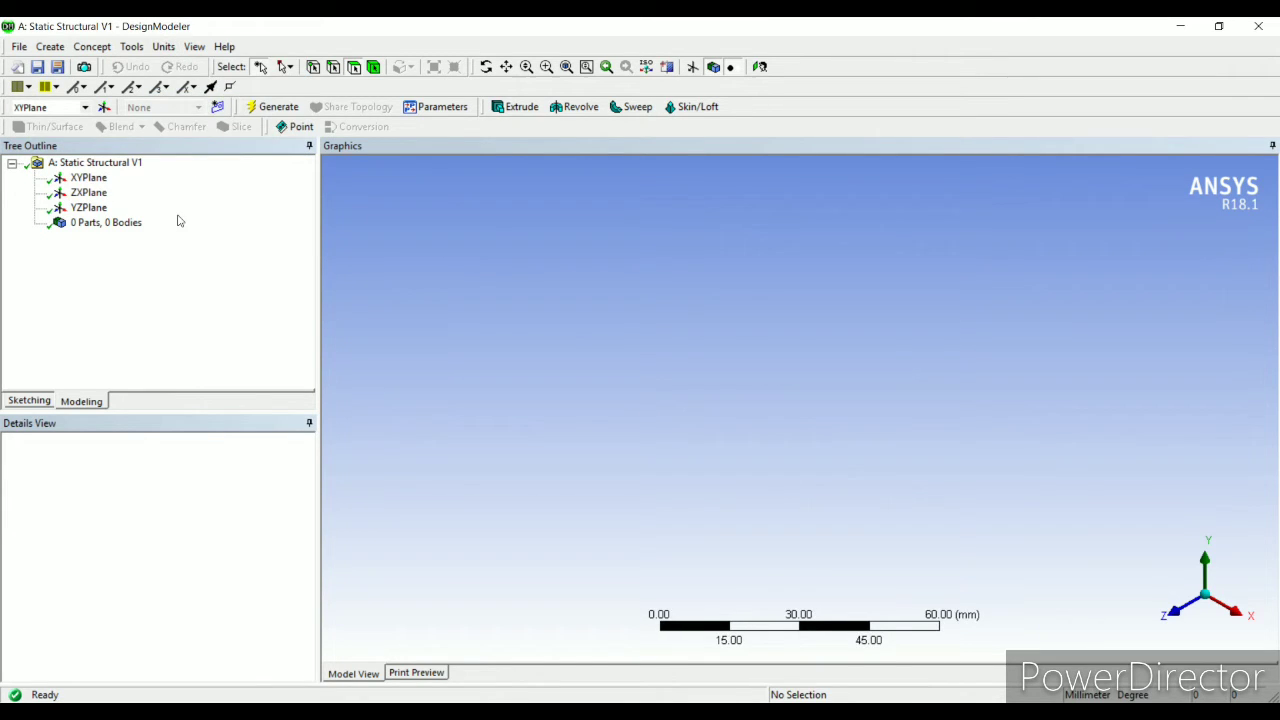
# Step: Sketch a circle about 38 mm in diameter on the XY plane, centred at the origin
pyautogui.click(90, 180)
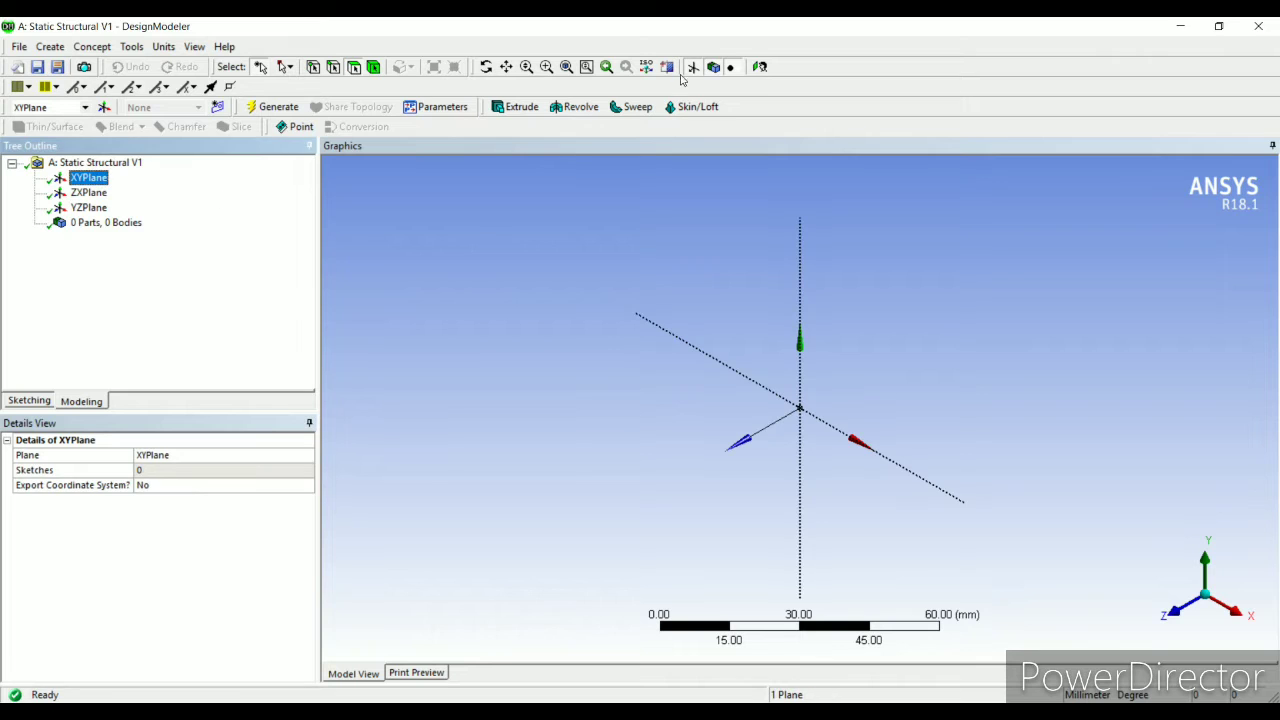
pyautogui.click(760, 67)
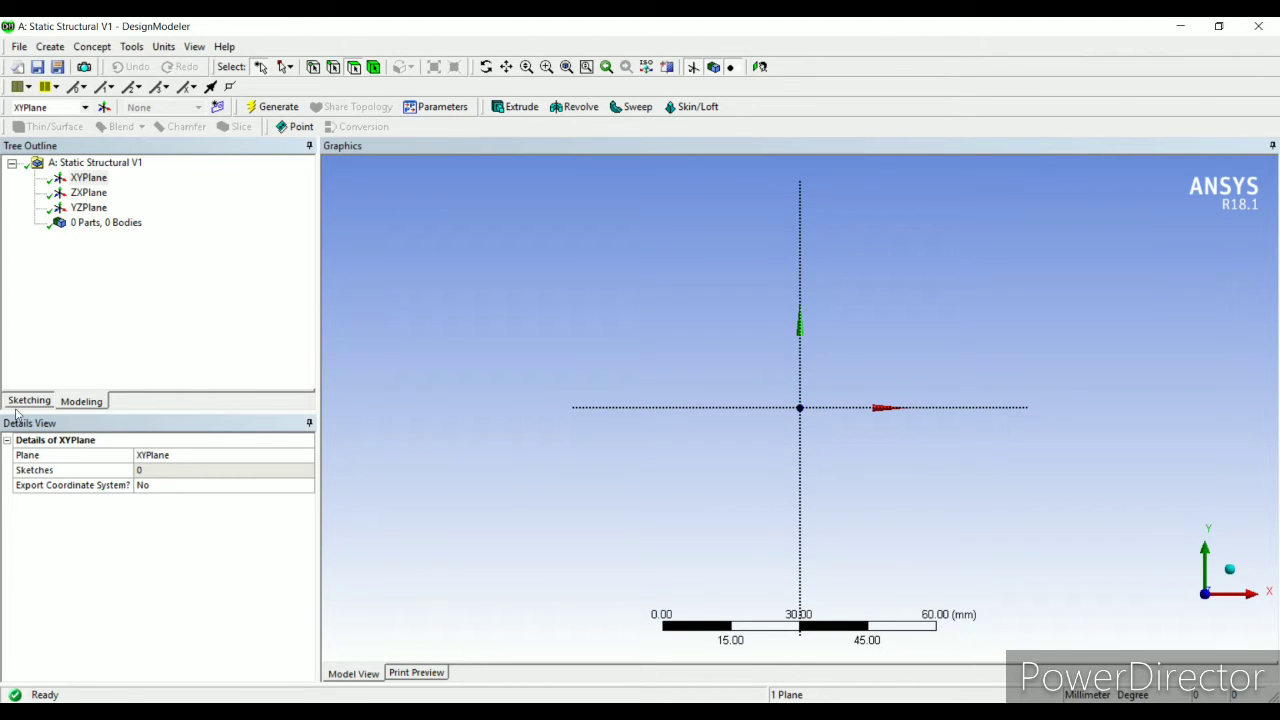
pyautogui.click(24, 401)
pyautogui.click(36, 304)
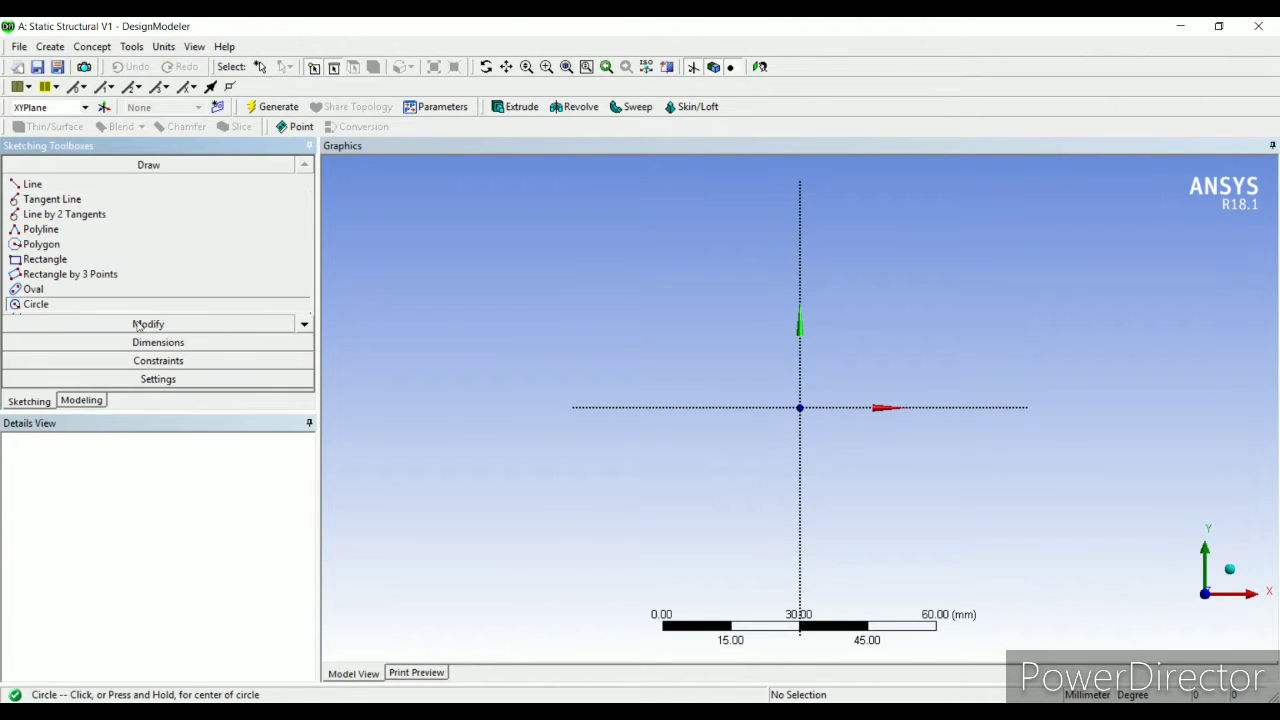
pyautogui.click(800, 407)
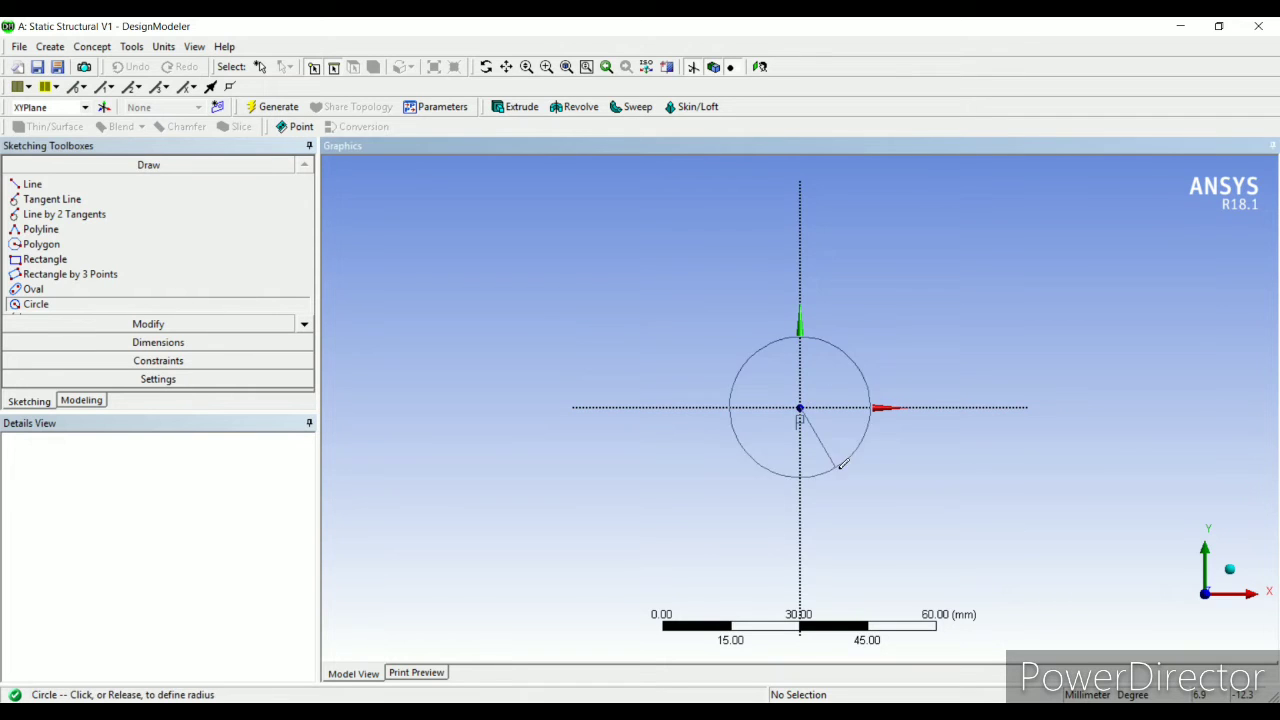
pyautogui.click(856, 470)
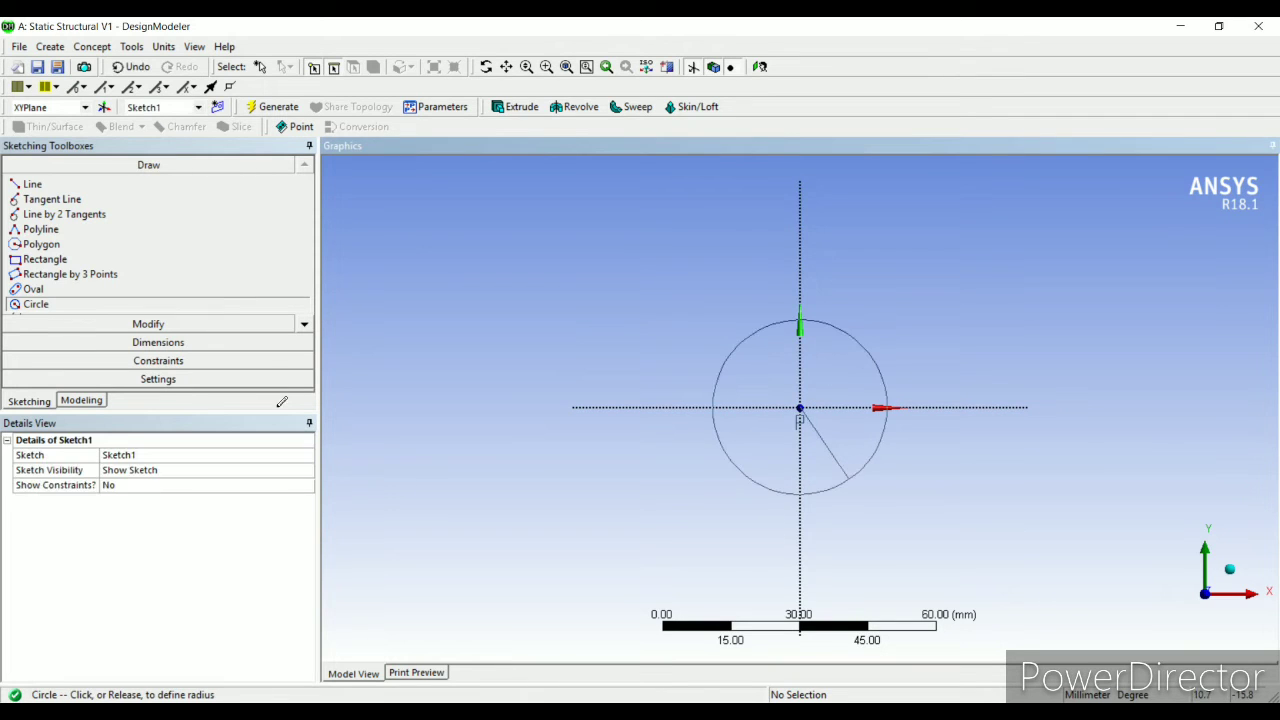
# Step: Dimension the circle's diameter and set it to 30 mm
pyautogui.click(160, 343)
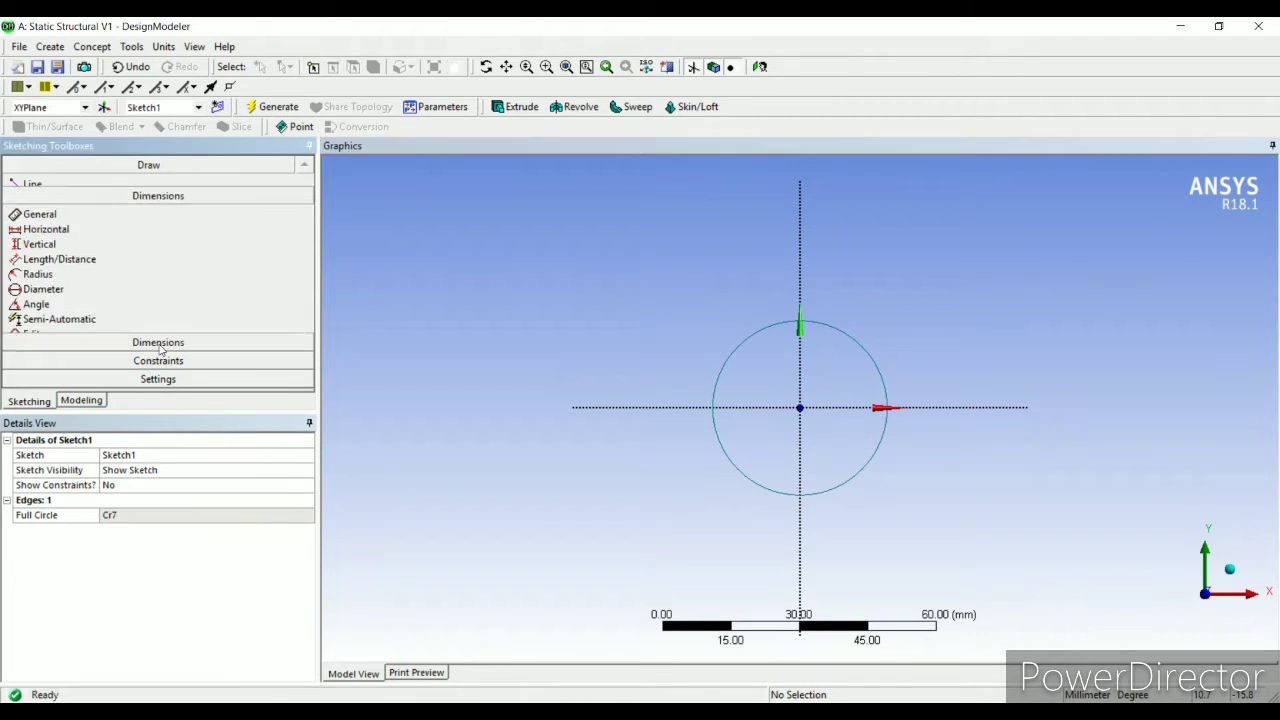
pyautogui.click(843, 330)
pyautogui.click(920, 288)
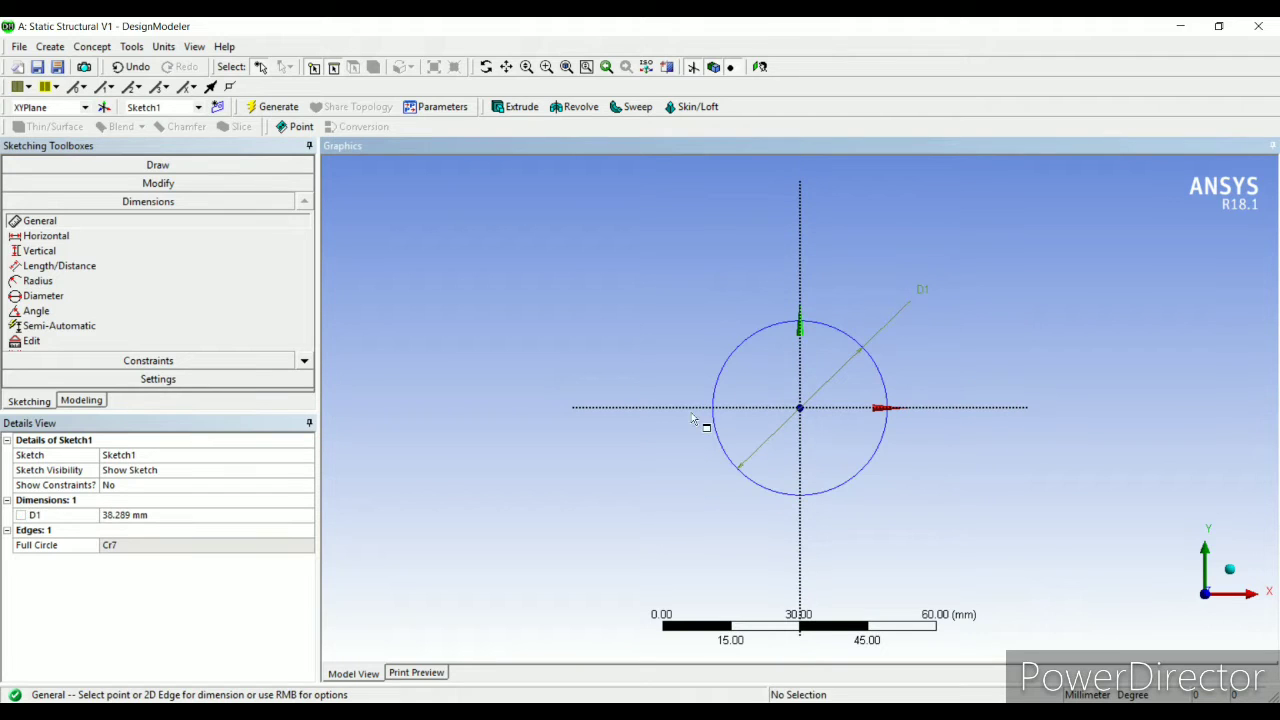
pyautogui.click(198, 516)
pyautogui.write('300')
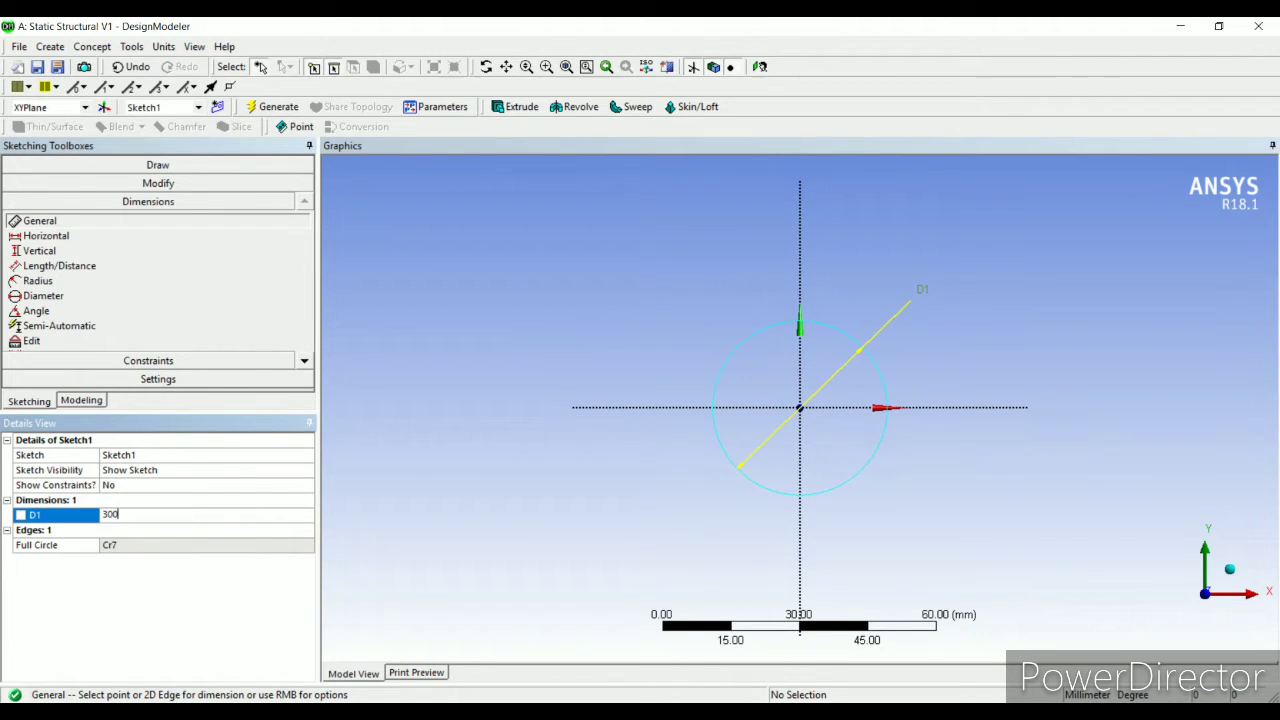
pyautogui.press('Return')
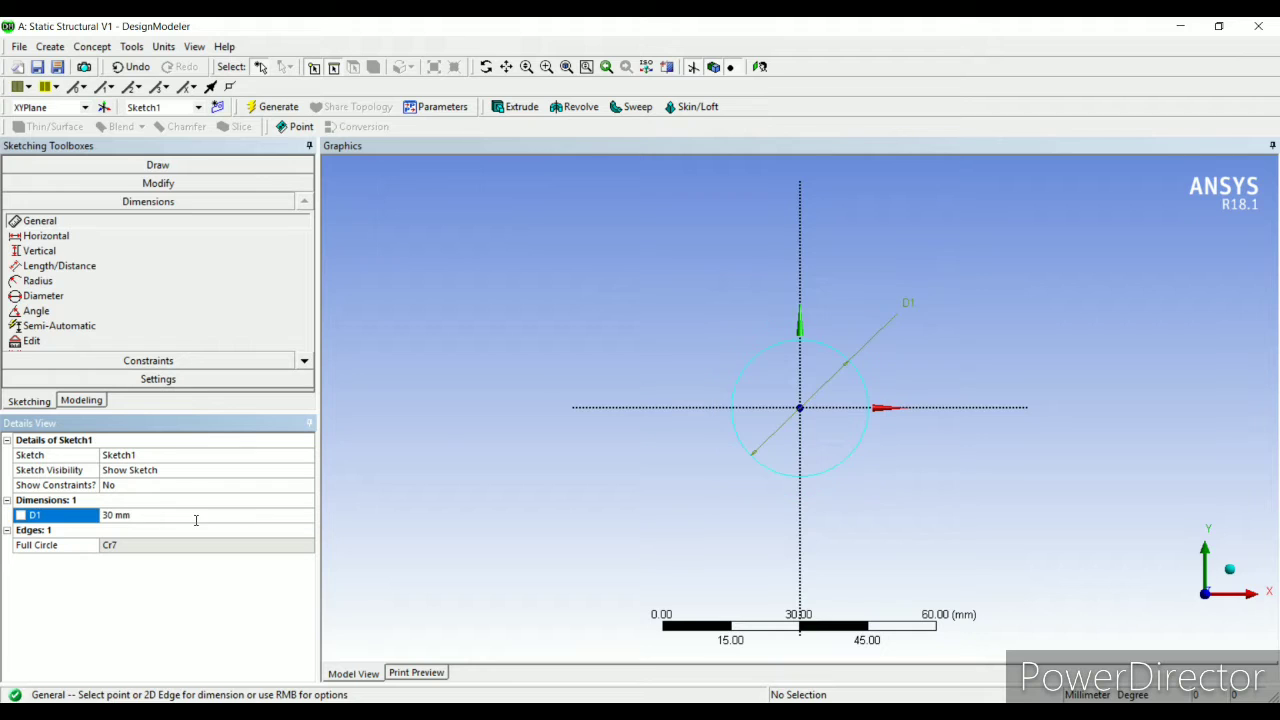
# Step: Extrude the circle sketch to a depth of 500 mm, checking the length in the problem PDF, and generate the solid
pyautogui.click(516, 106)
pyautogui.moveTo(700, 449); pyautogui.dragTo(871, 457, button='middle')
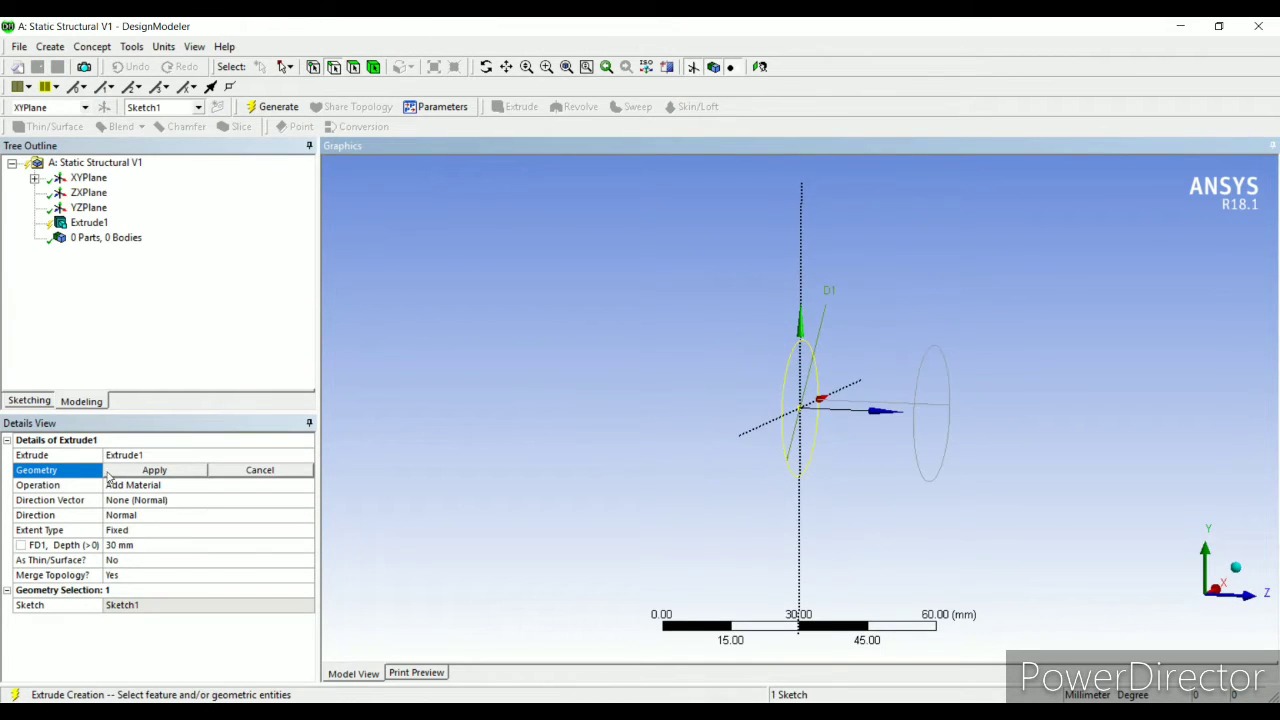
pyautogui.click(153, 471)
pyautogui.click(145, 545)
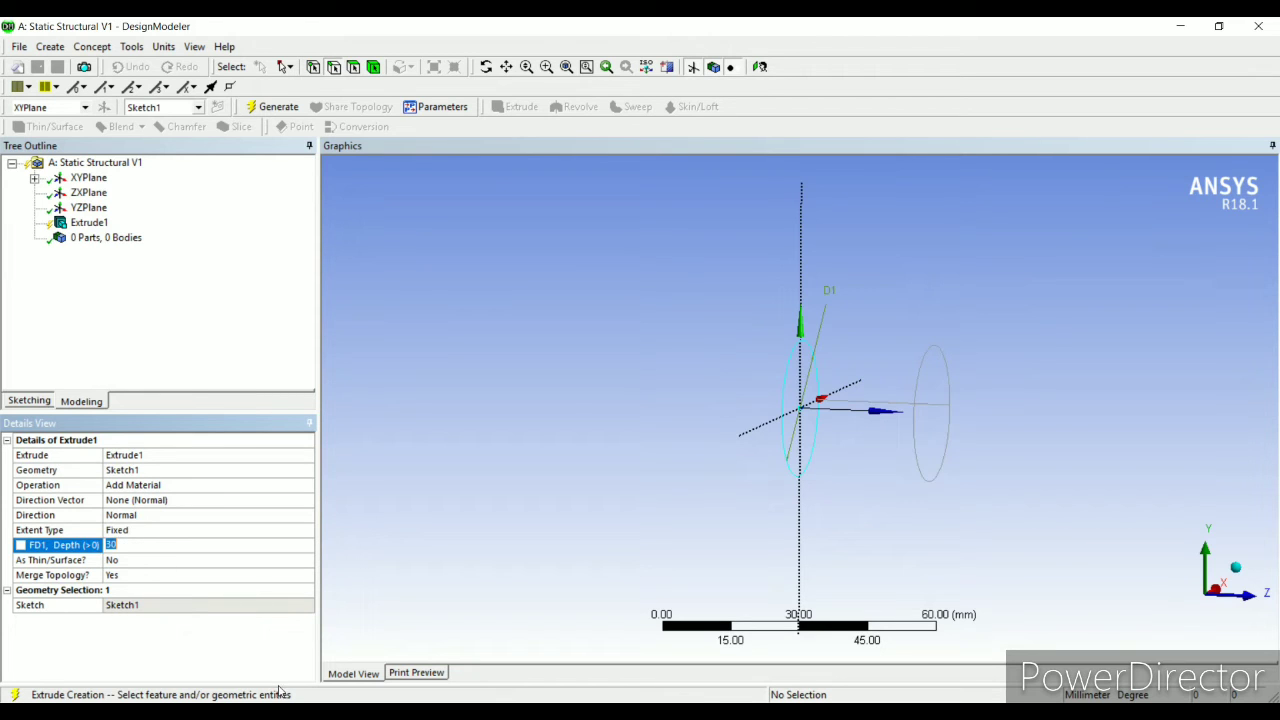
pyautogui.hotkey('alt', 'Tab')
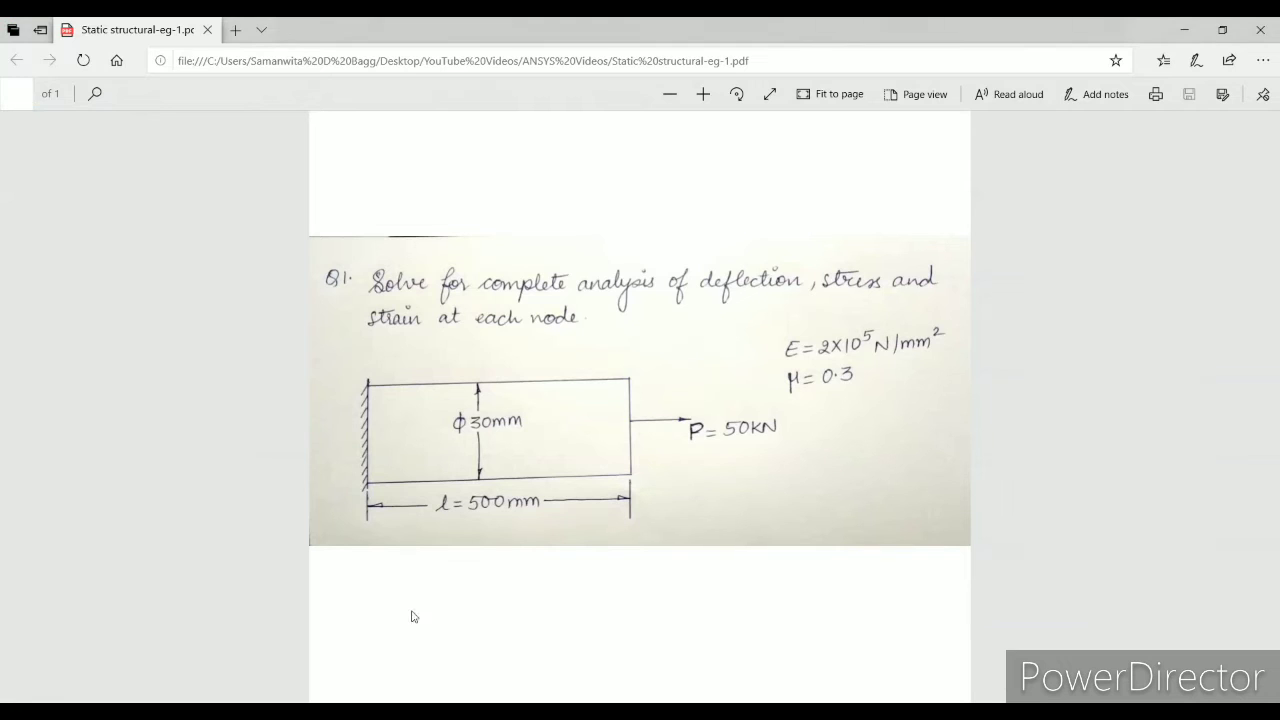
pyautogui.hotkey('alt', 'Tab')
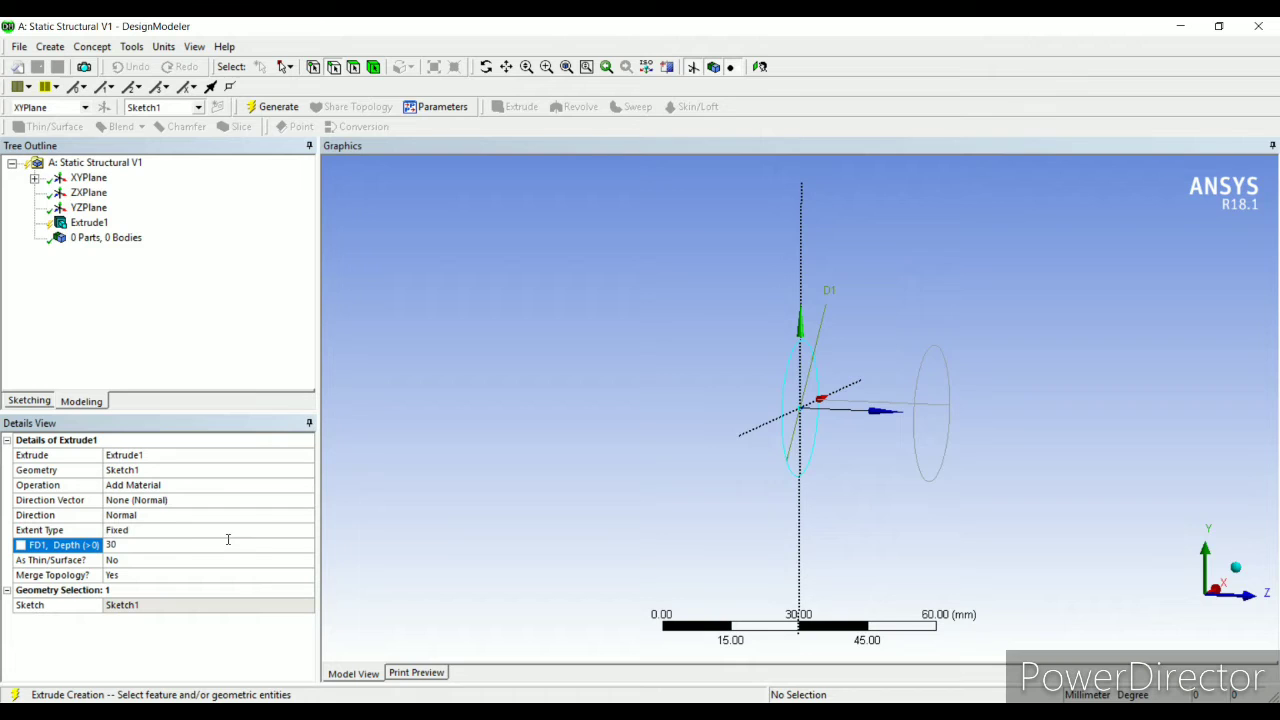
pyautogui.click(141, 550)
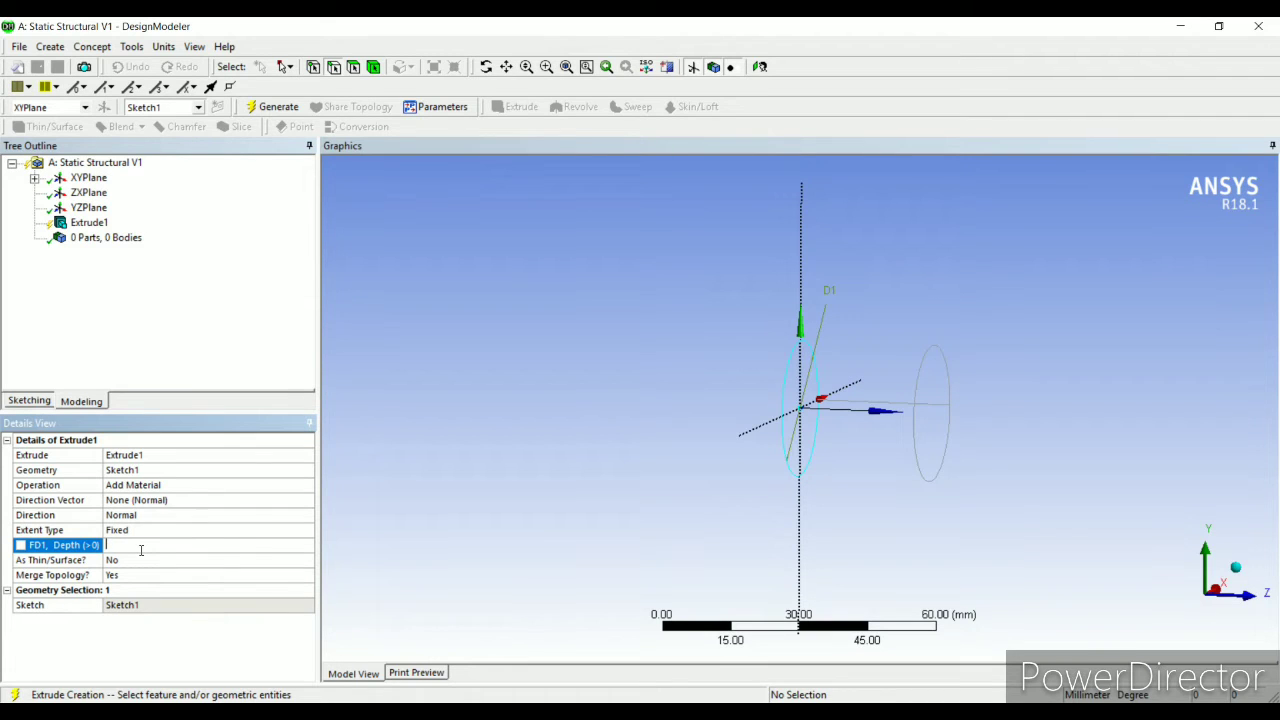
pyautogui.write('500')
pyautogui.press('Return')
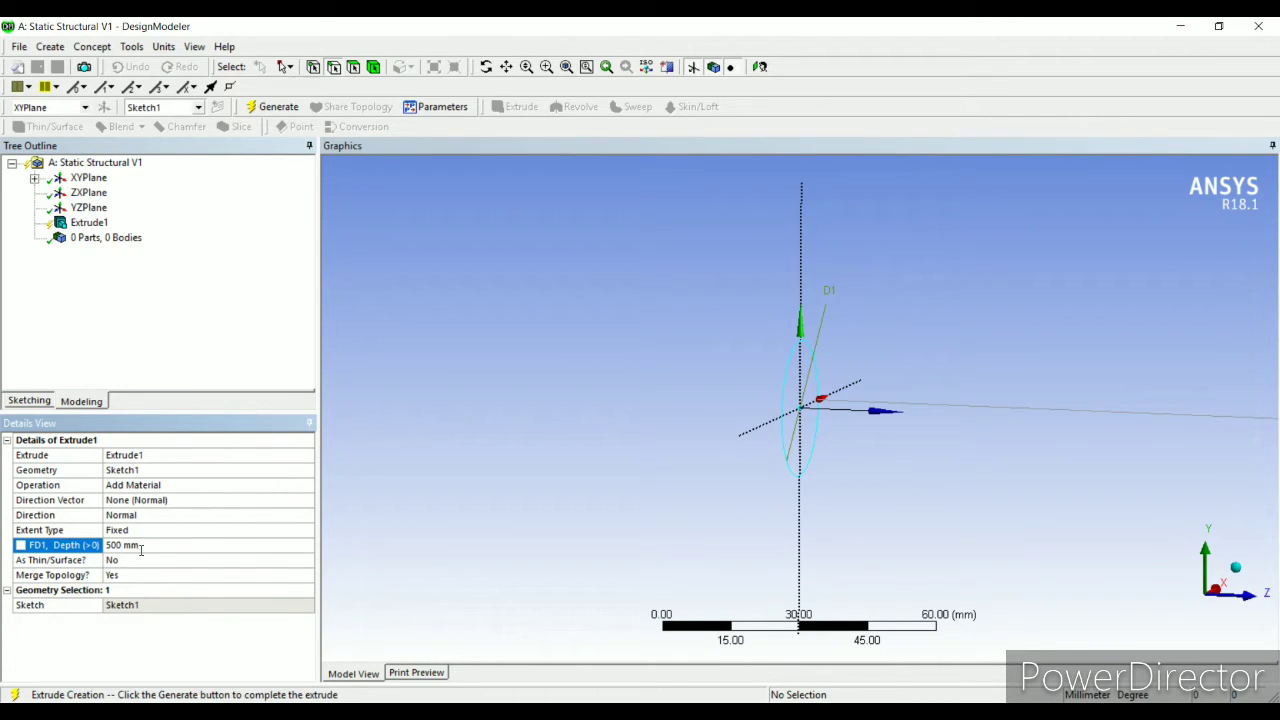
pyautogui.click(272, 107)
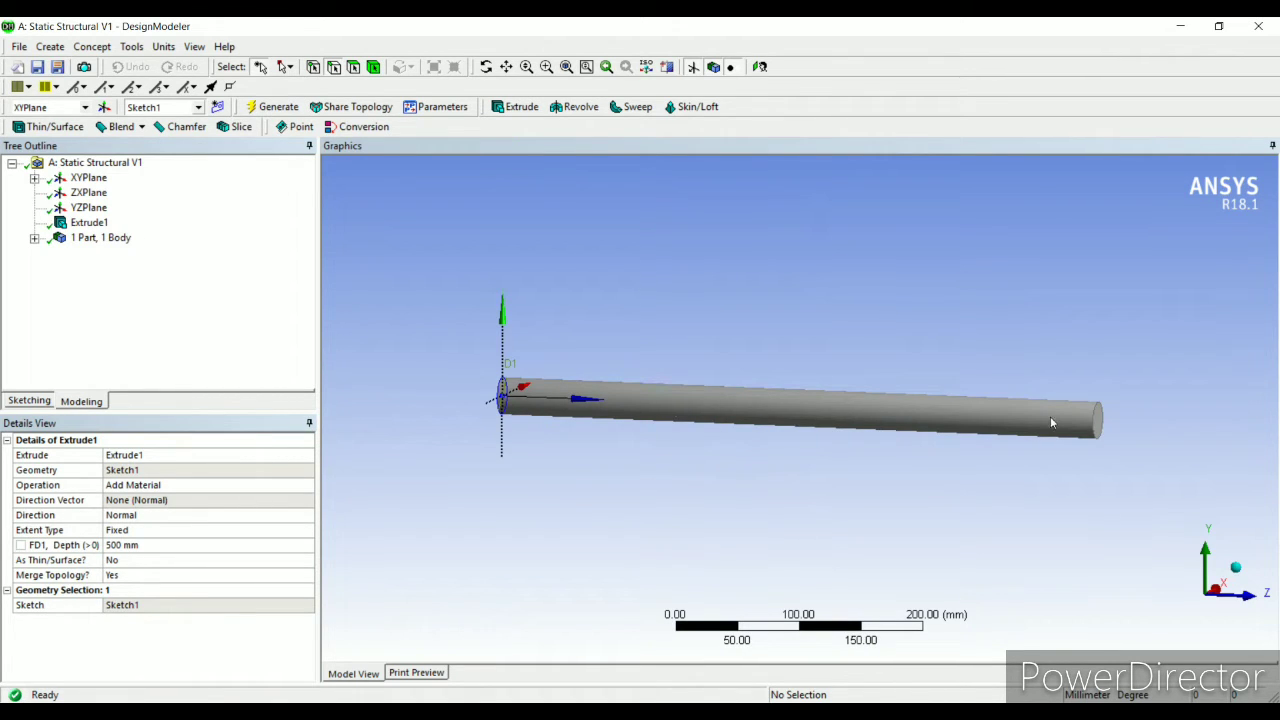
# Step: Open the analysis model in Mechanical and open the solid's Structural Steel material for editing in Engineering Data
pyautogui.click(1176, 27)
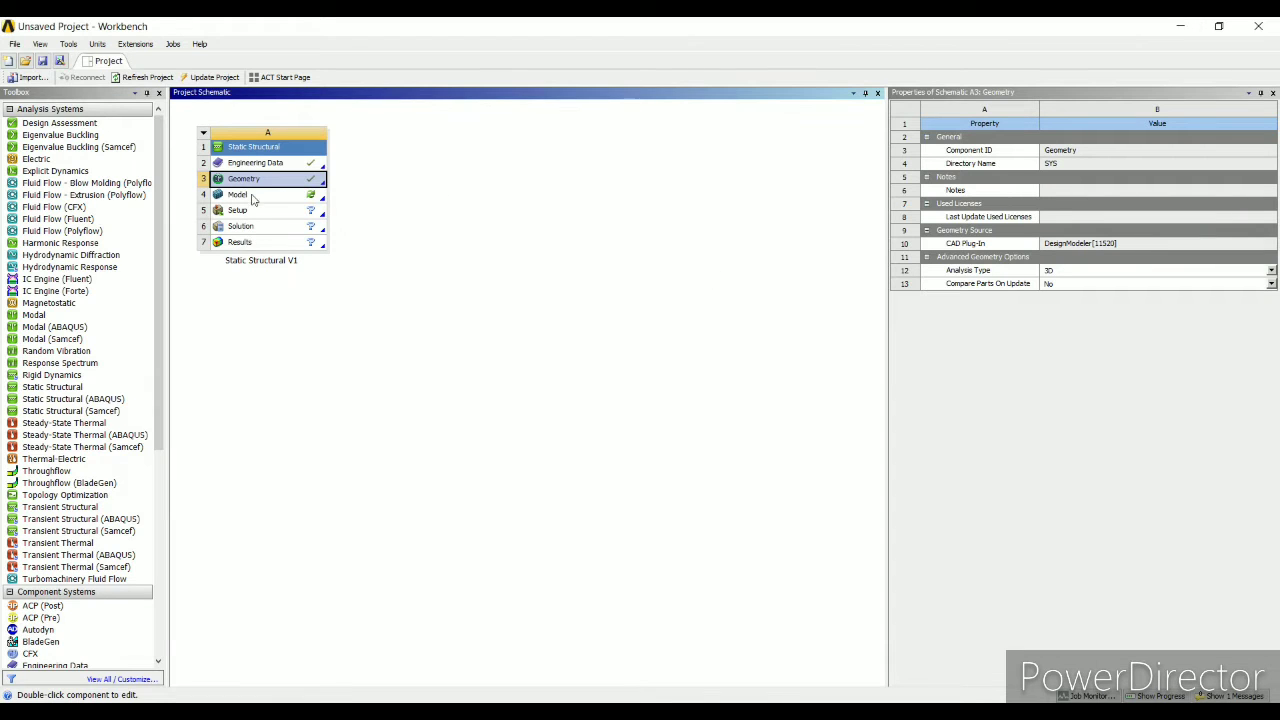
pyautogui.doubleClick(251, 196)
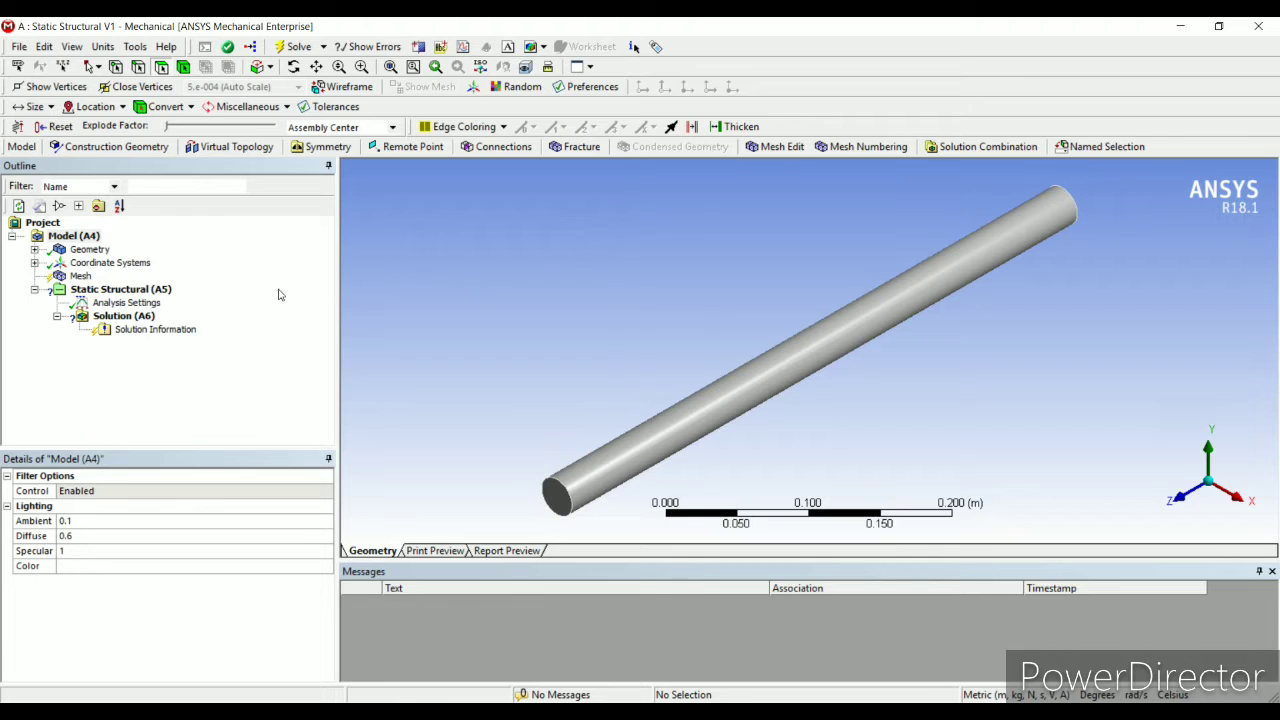
pyautogui.click(35, 249)
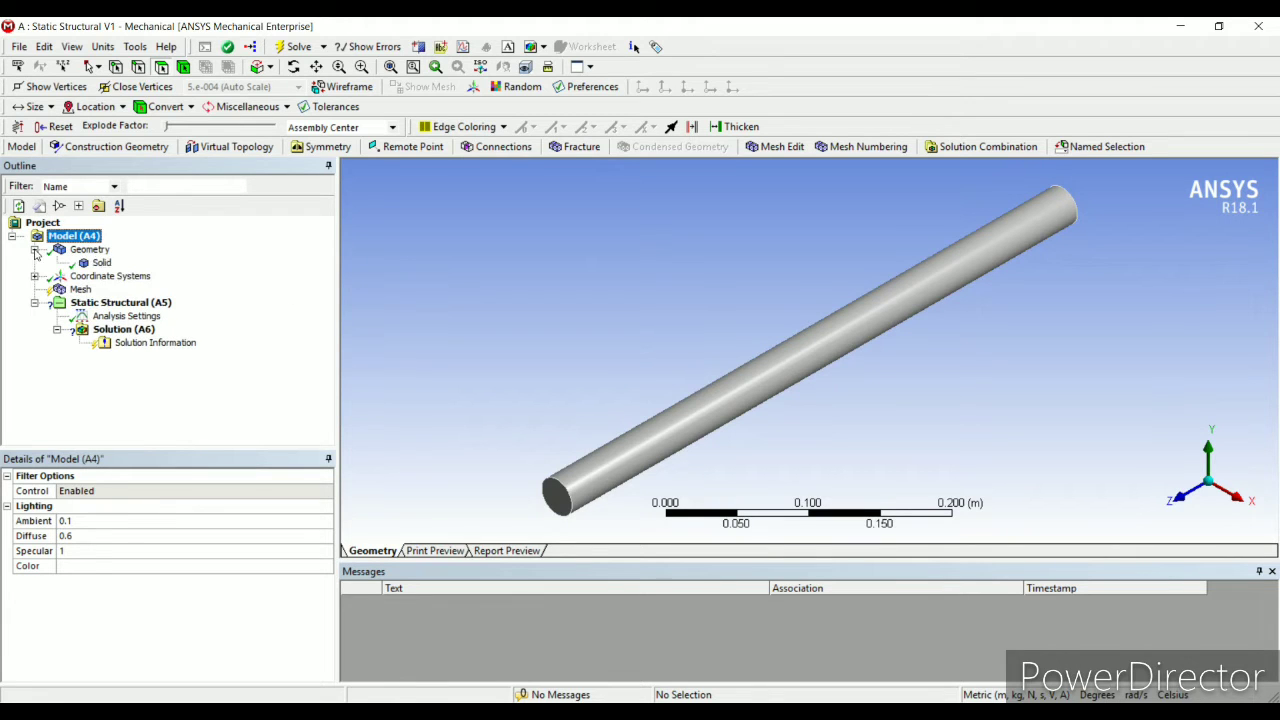
pyautogui.click(102, 263)
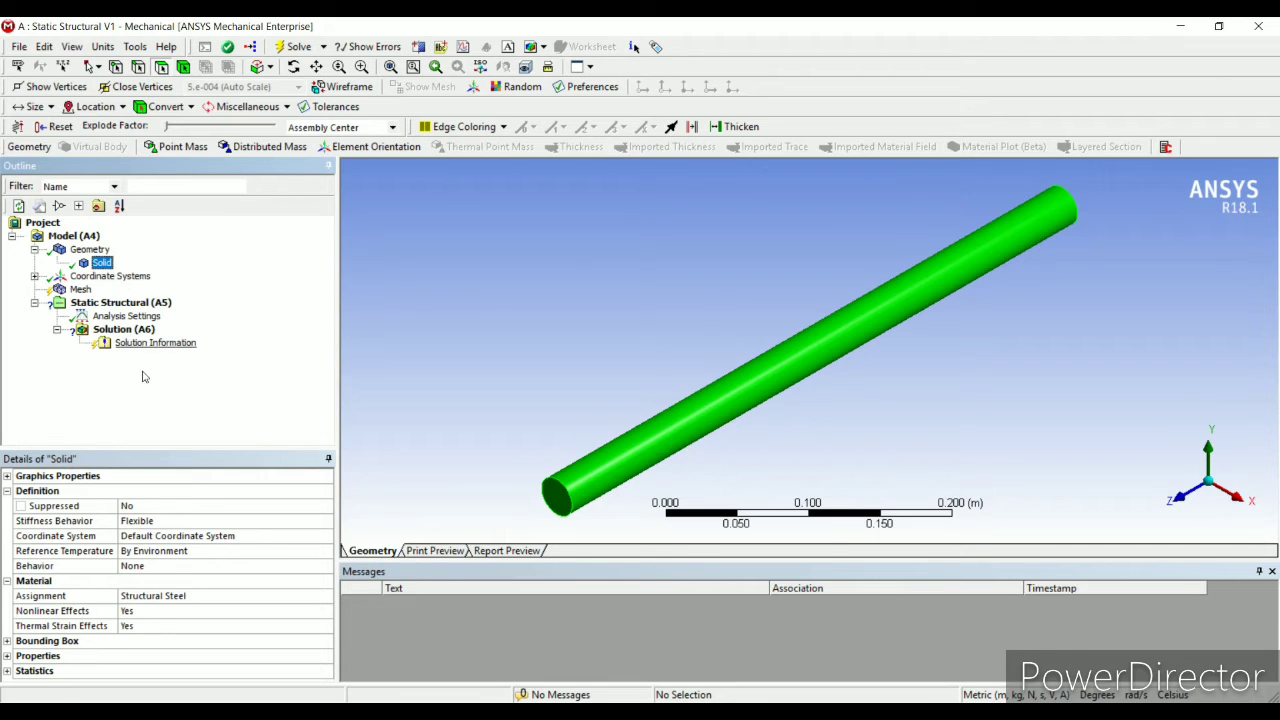
pyautogui.click(203, 598)
pyautogui.click(327, 597)
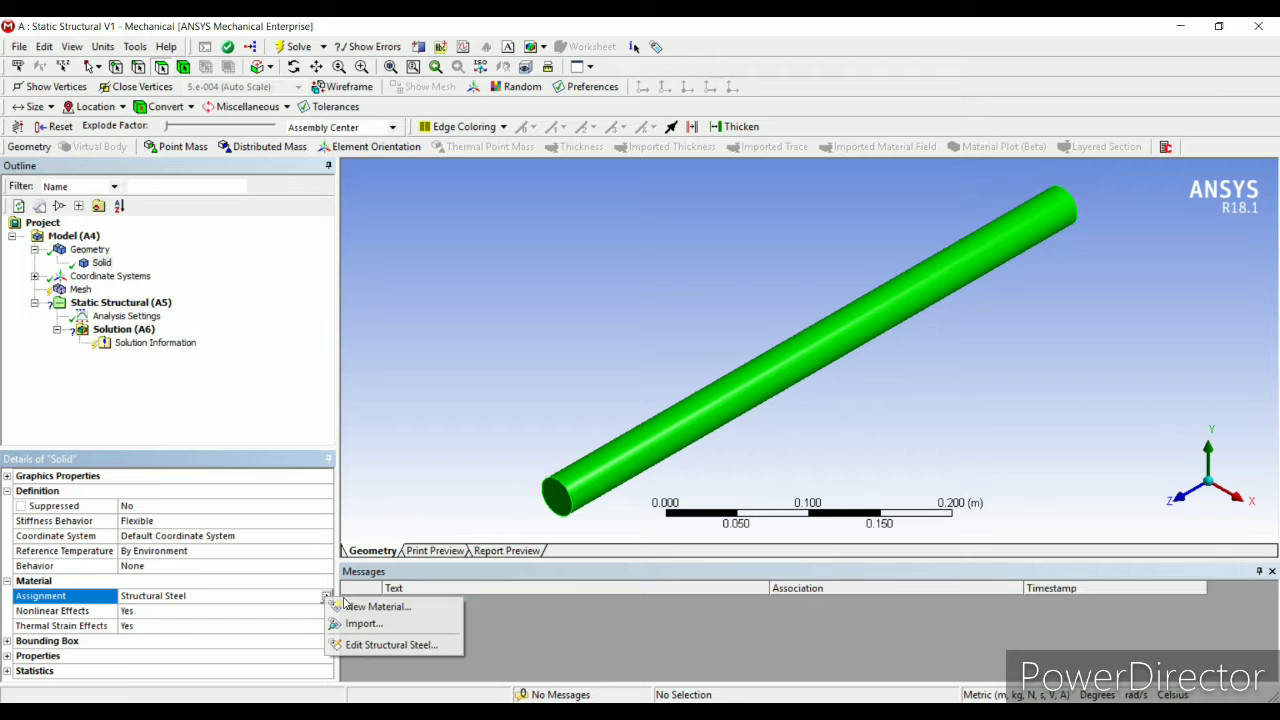
pyautogui.click(386, 645)
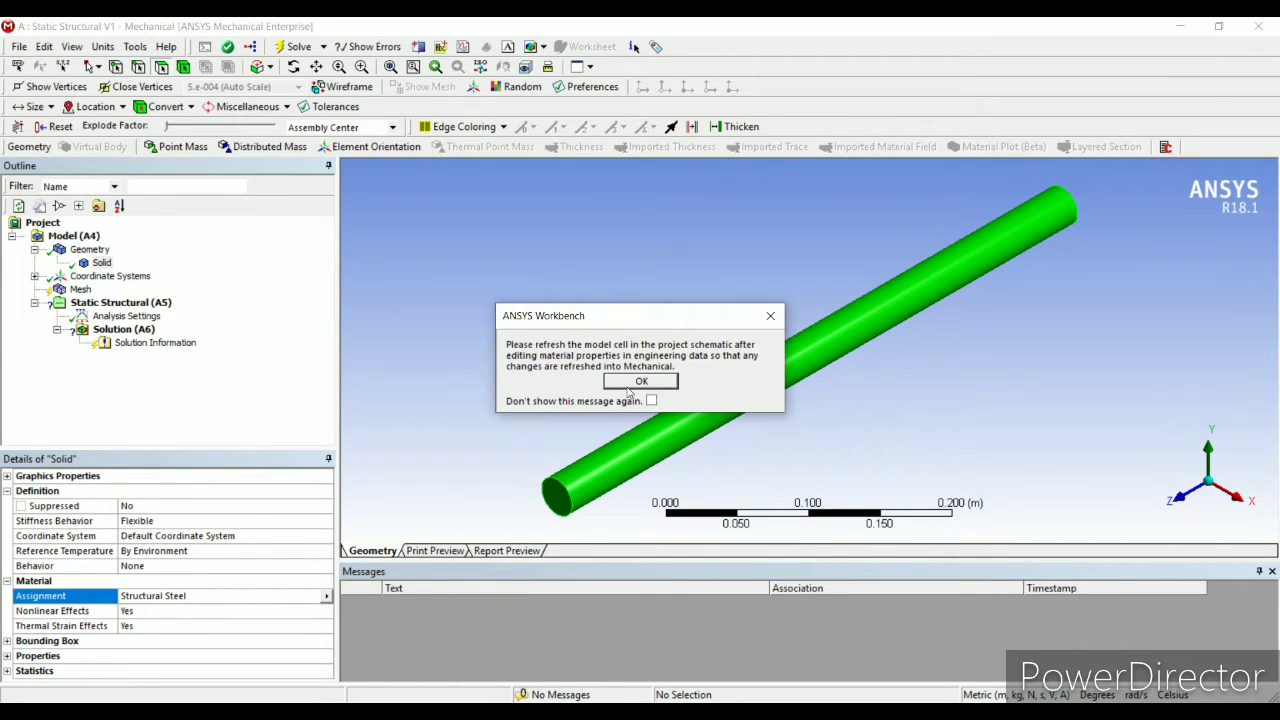
pyautogui.click(630, 385)
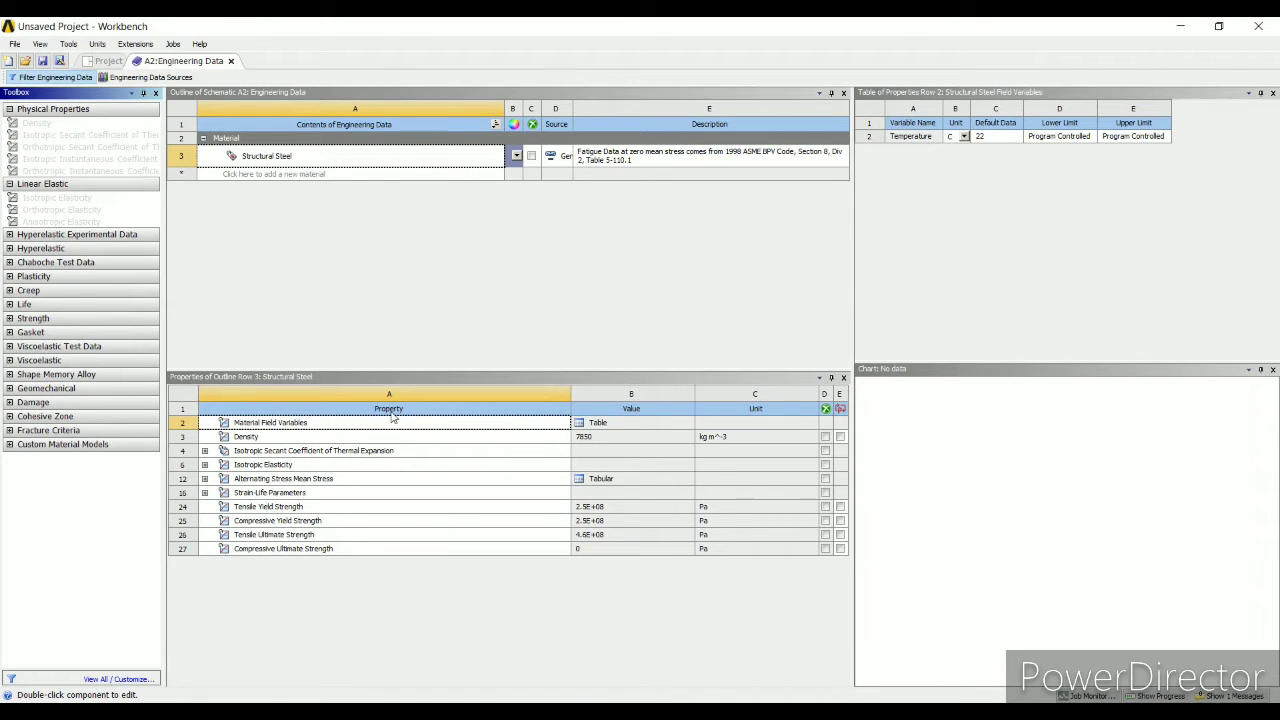
# Step: Examine Structural Steel's Isotropic Elasticity values with Young's modulus in MPa, restore the unit to Pa and return to the project schematic
pyautogui.click(290, 534)
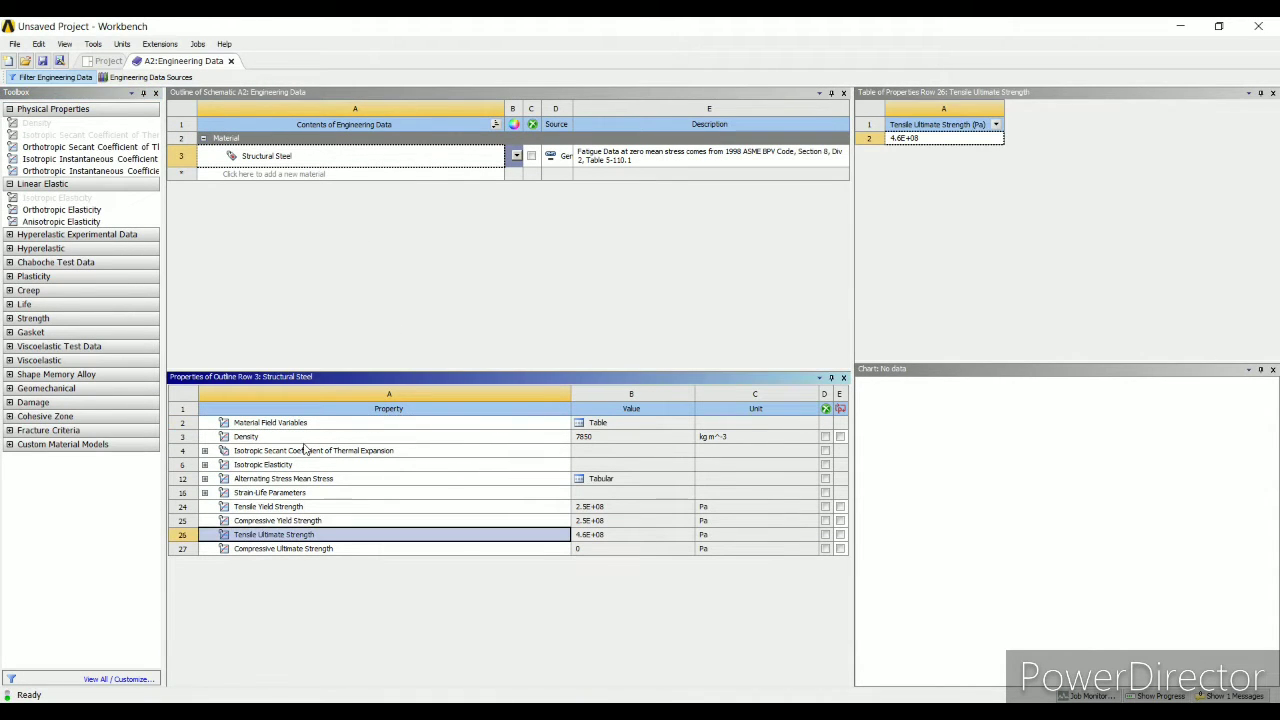
pyautogui.click(293, 467)
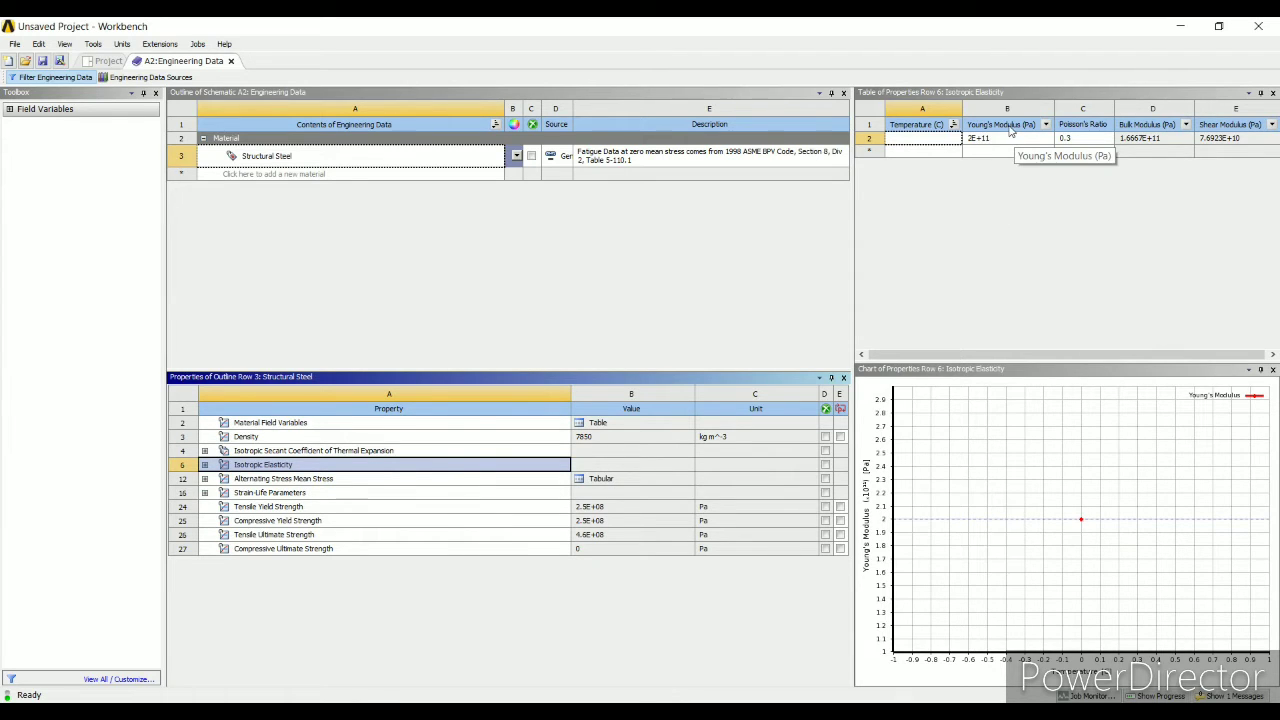
pyautogui.click(994, 138)
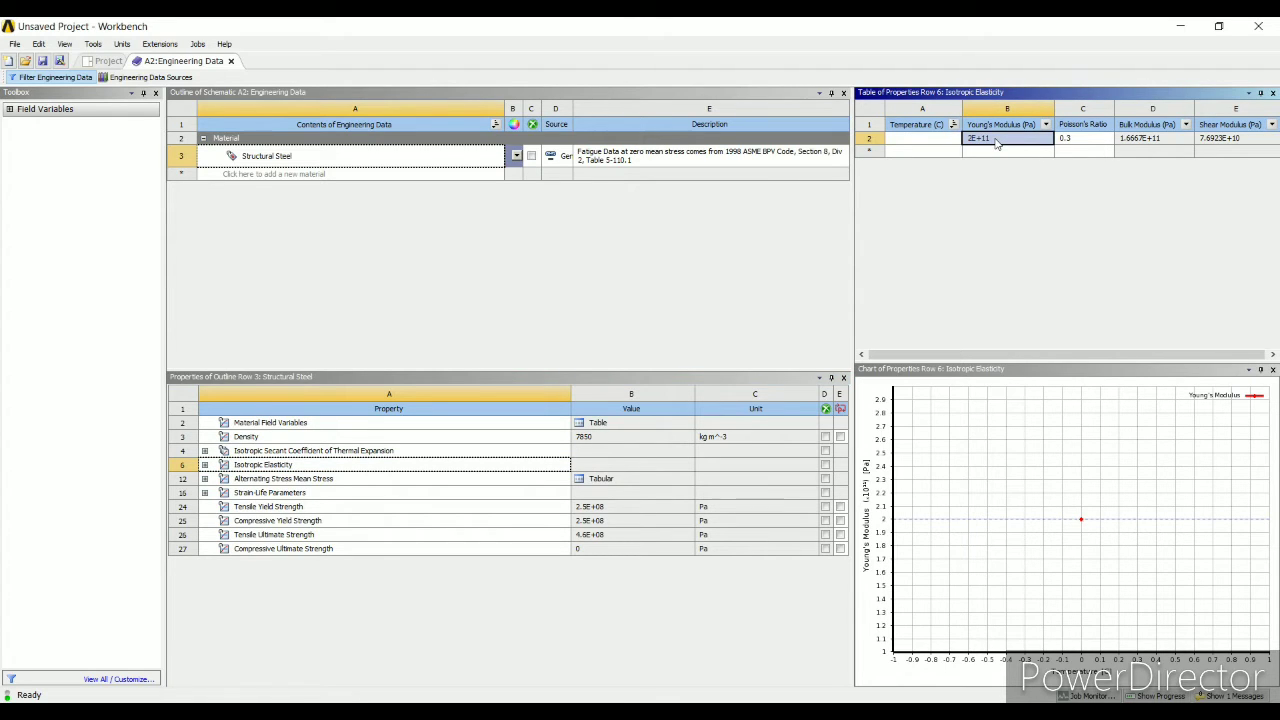
pyautogui.click(1047, 139)
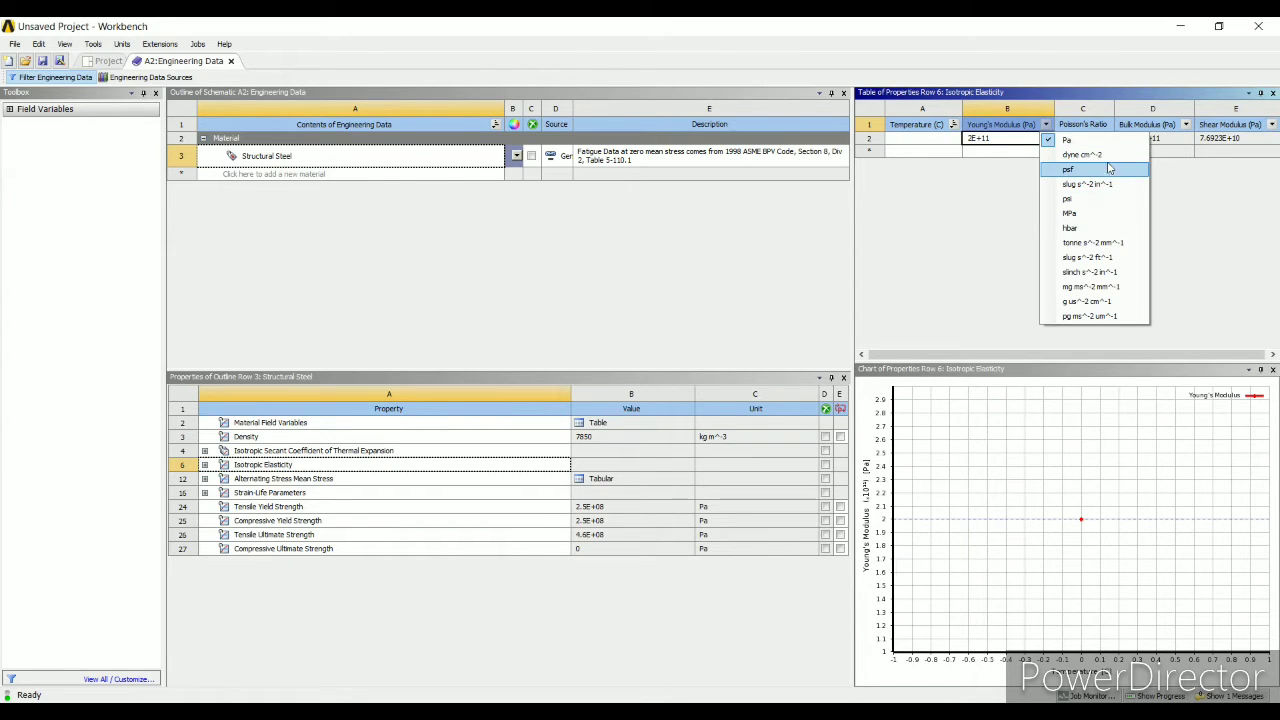
pyautogui.click(1113, 219)
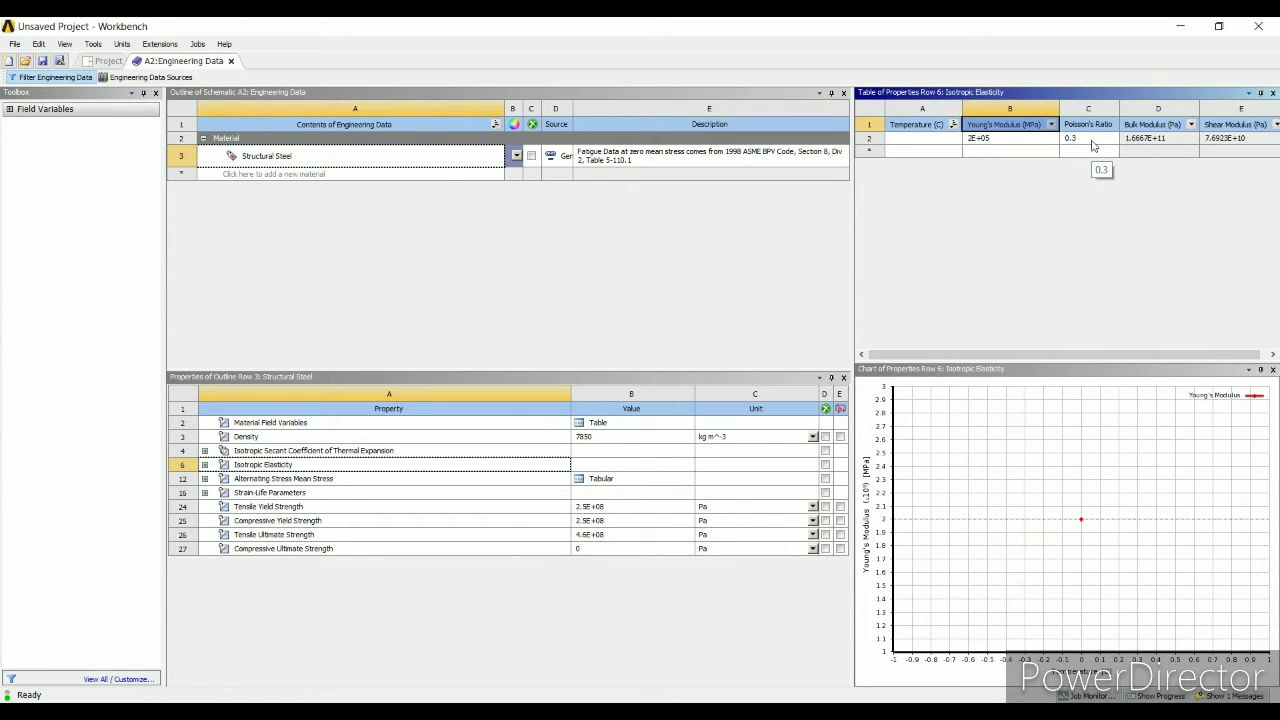
pyautogui.click(1051, 124)
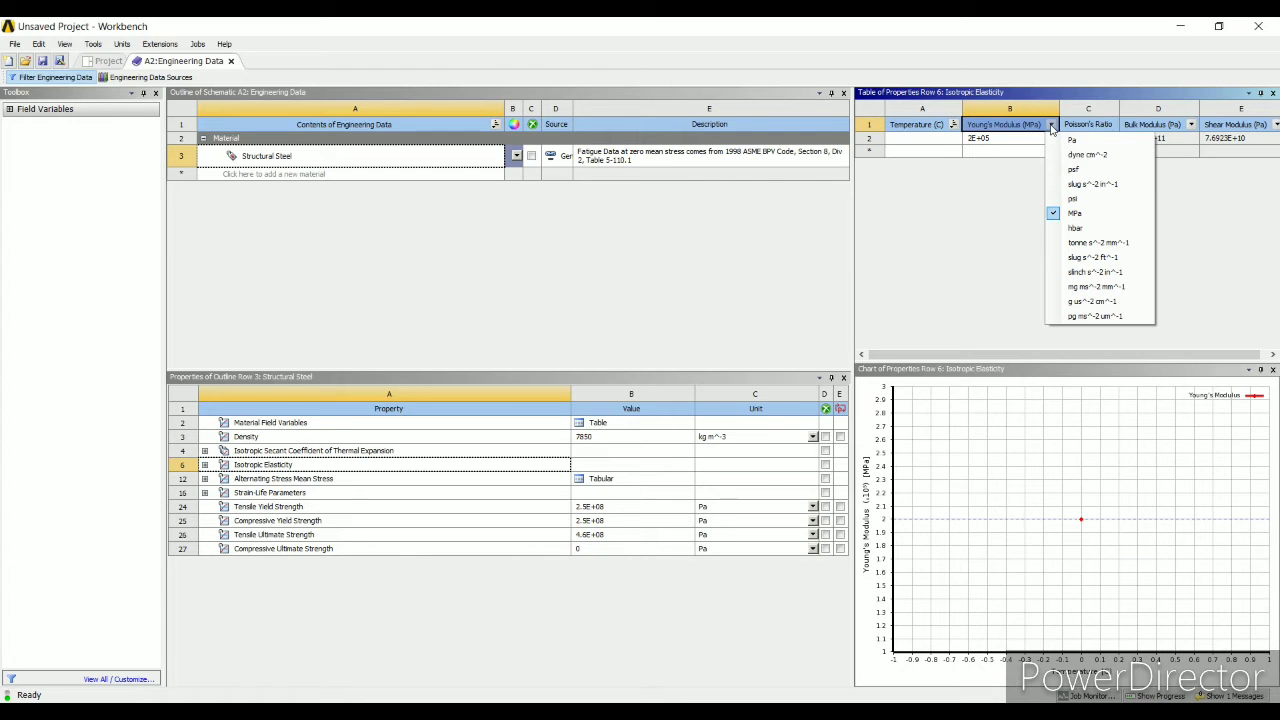
pyautogui.click(1073, 141)
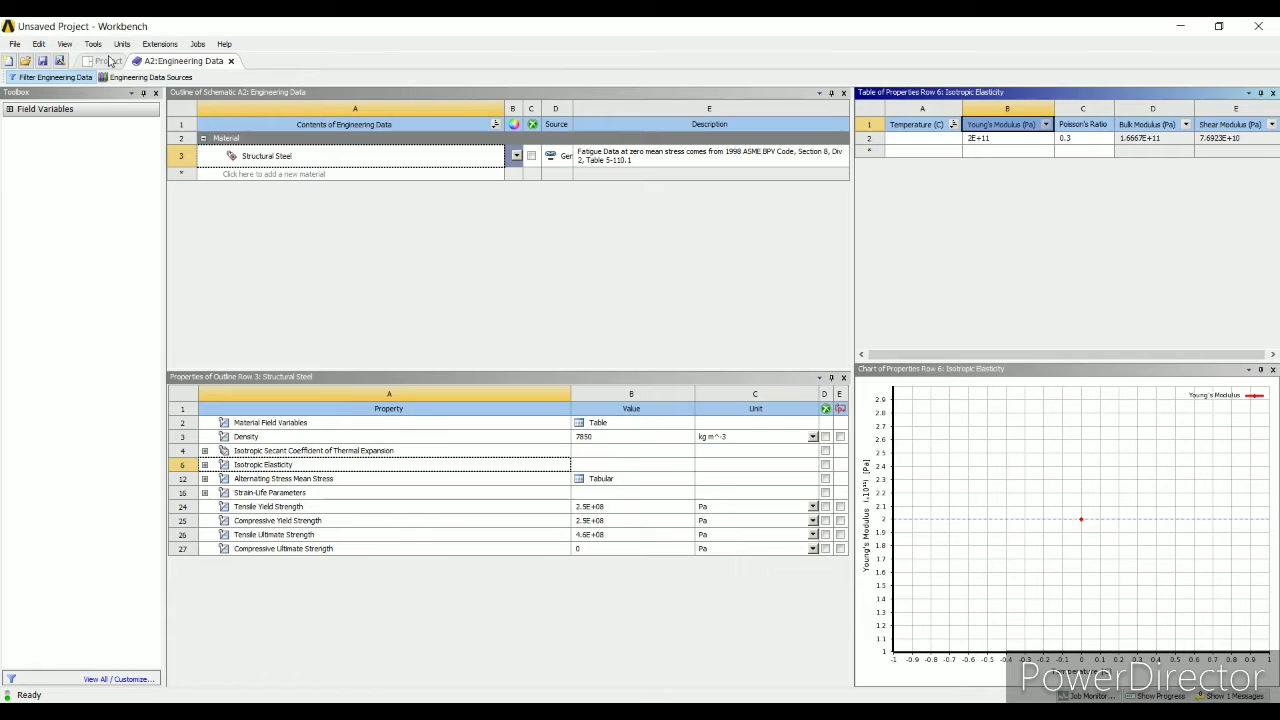
pyautogui.click(106, 61)
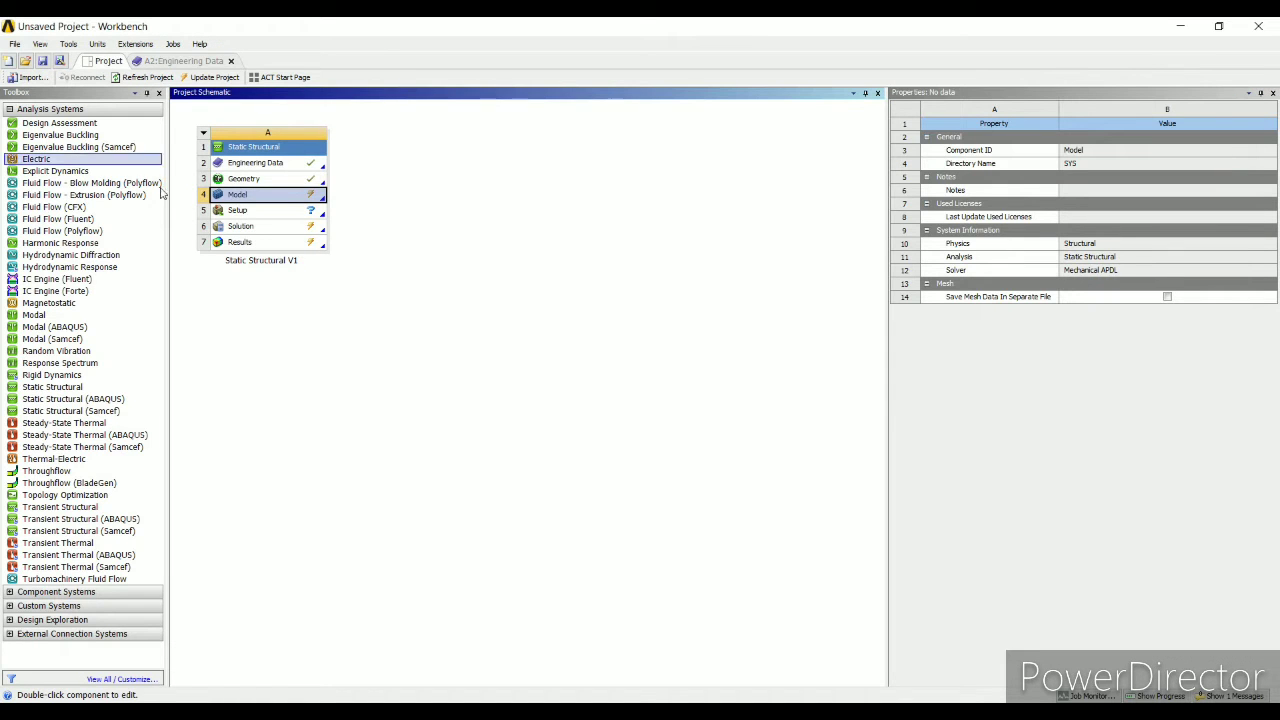
# Step: Switch to the Mechanical window, set the mesh Relevance Center to Fine and generate the bar's mesh
pyautogui.moveTo(680, 710)
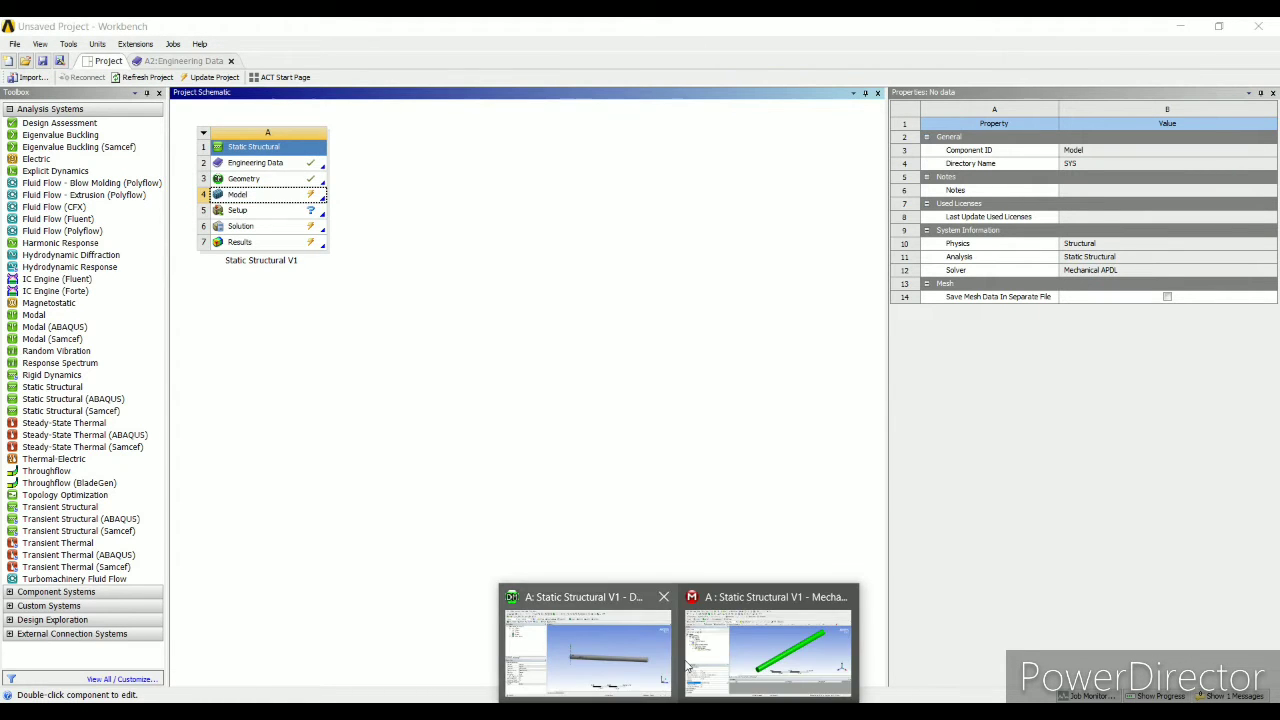
pyautogui.click(766, 640)
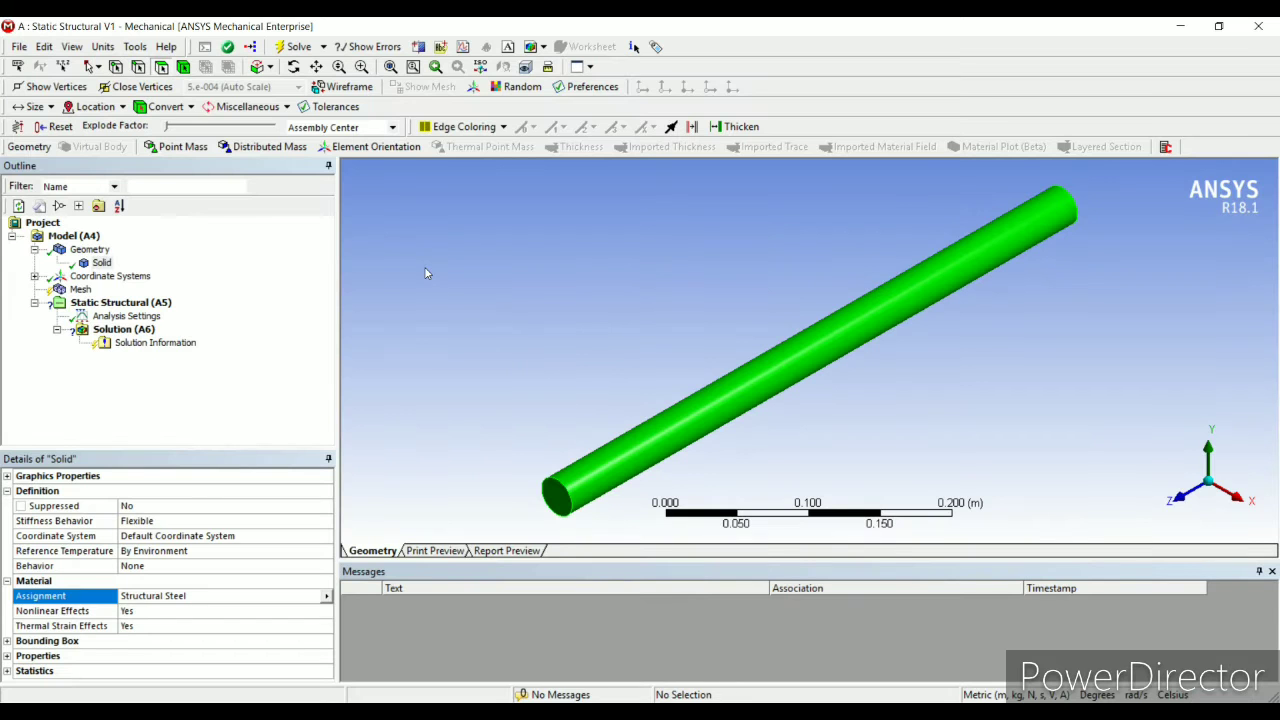
pyautogui.click(80, 289)
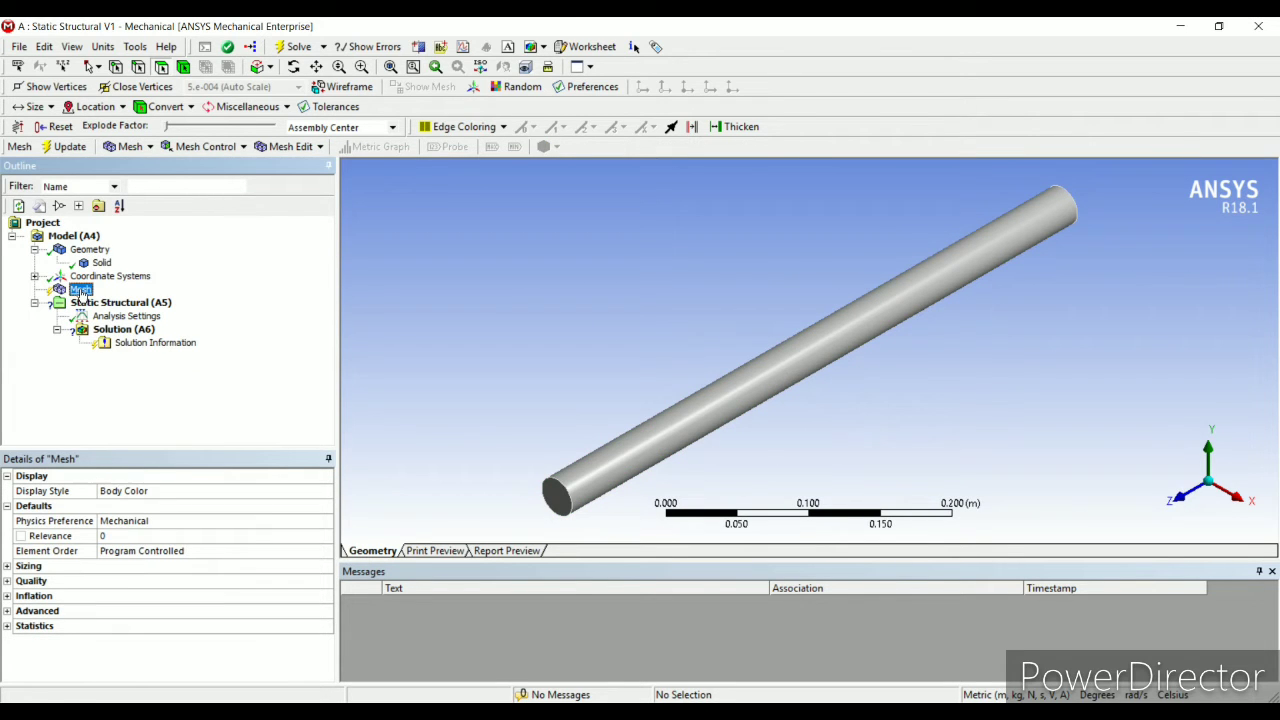
pyautogui.click(8, 566)
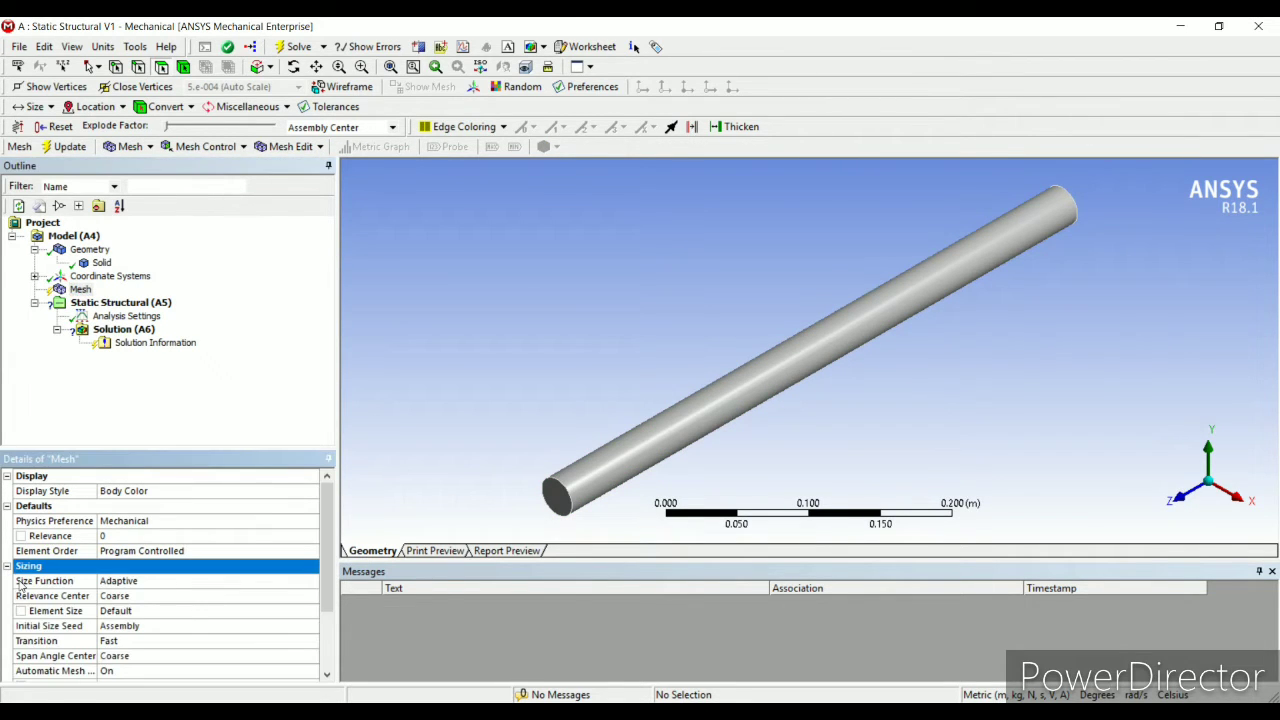
pyautogui.scroll(-1, 214, 613)
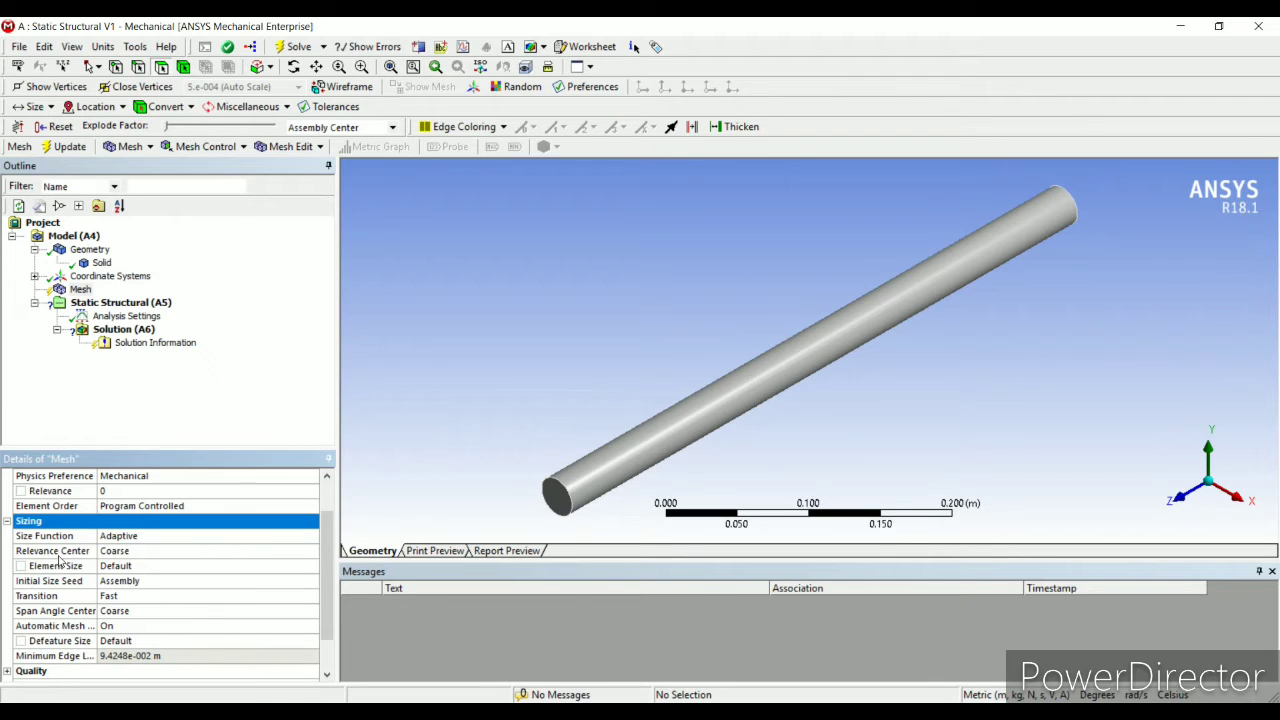
pyautogui.click(160, 551)
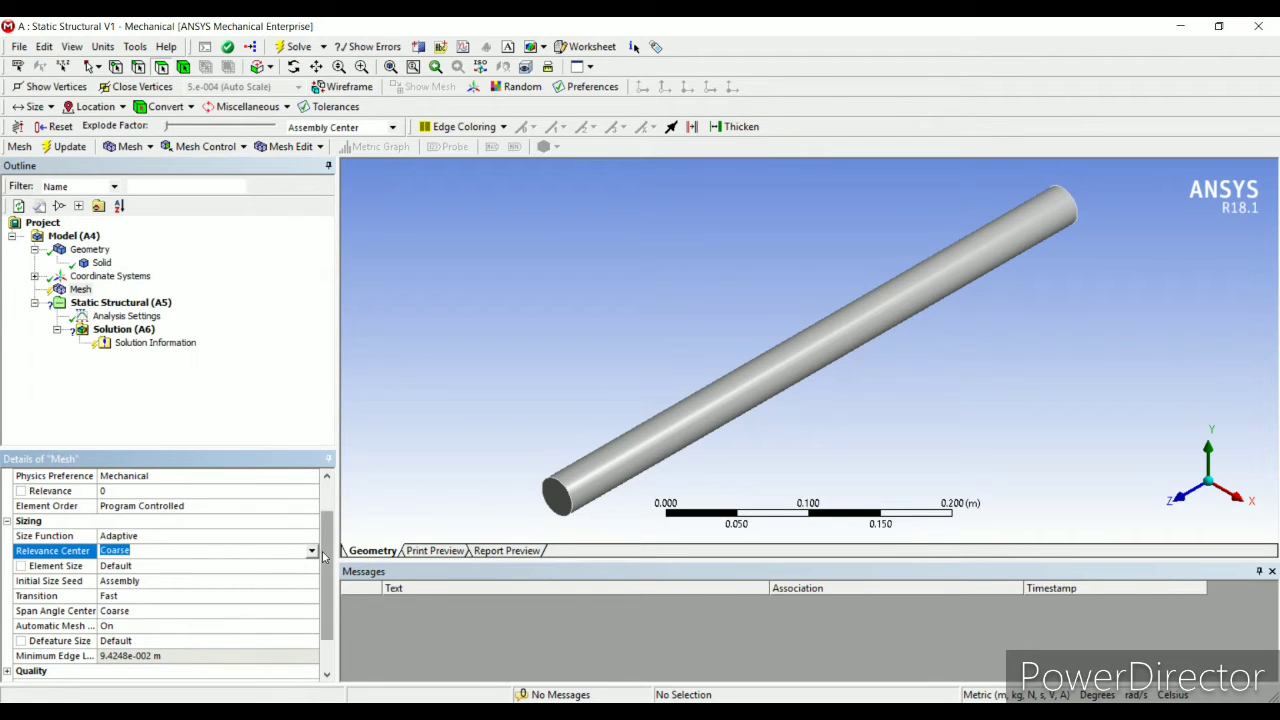
pyautogui.click(312, 551)
pyautogui.click(140, 588)
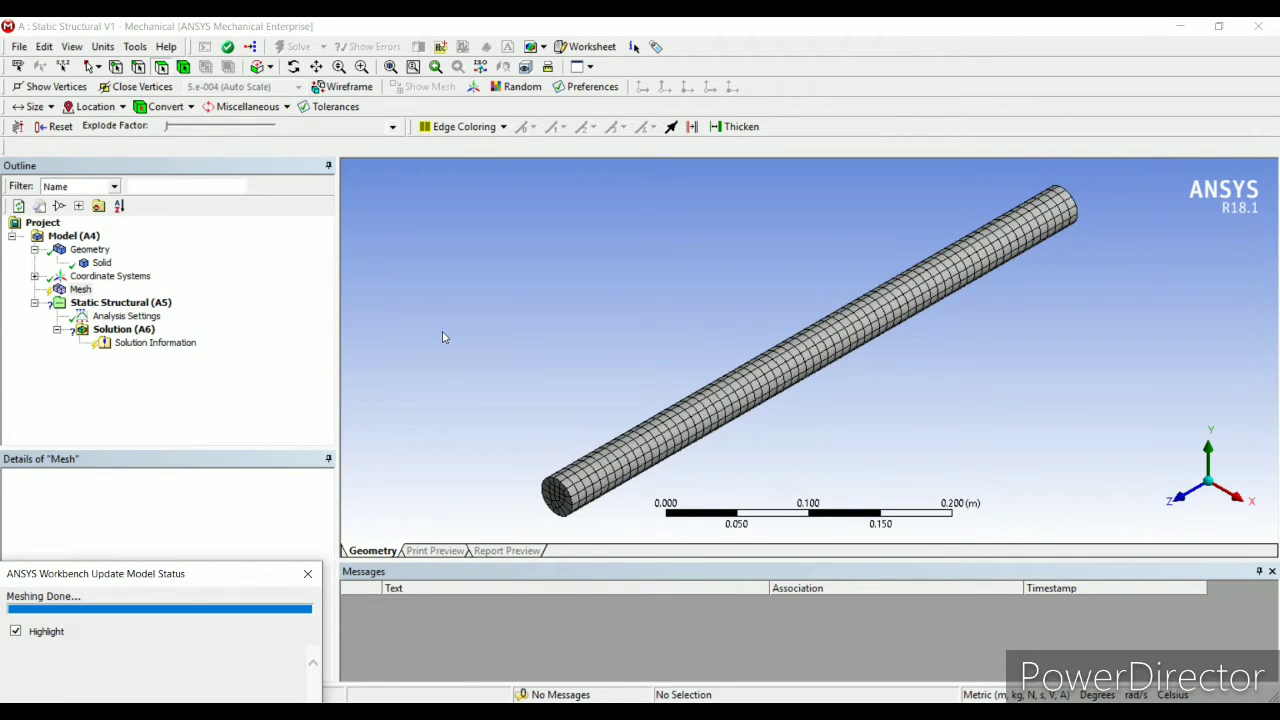
pyautogui.moveTo(584, 490); pyautogui.dragTo(984, 510, button='middle')
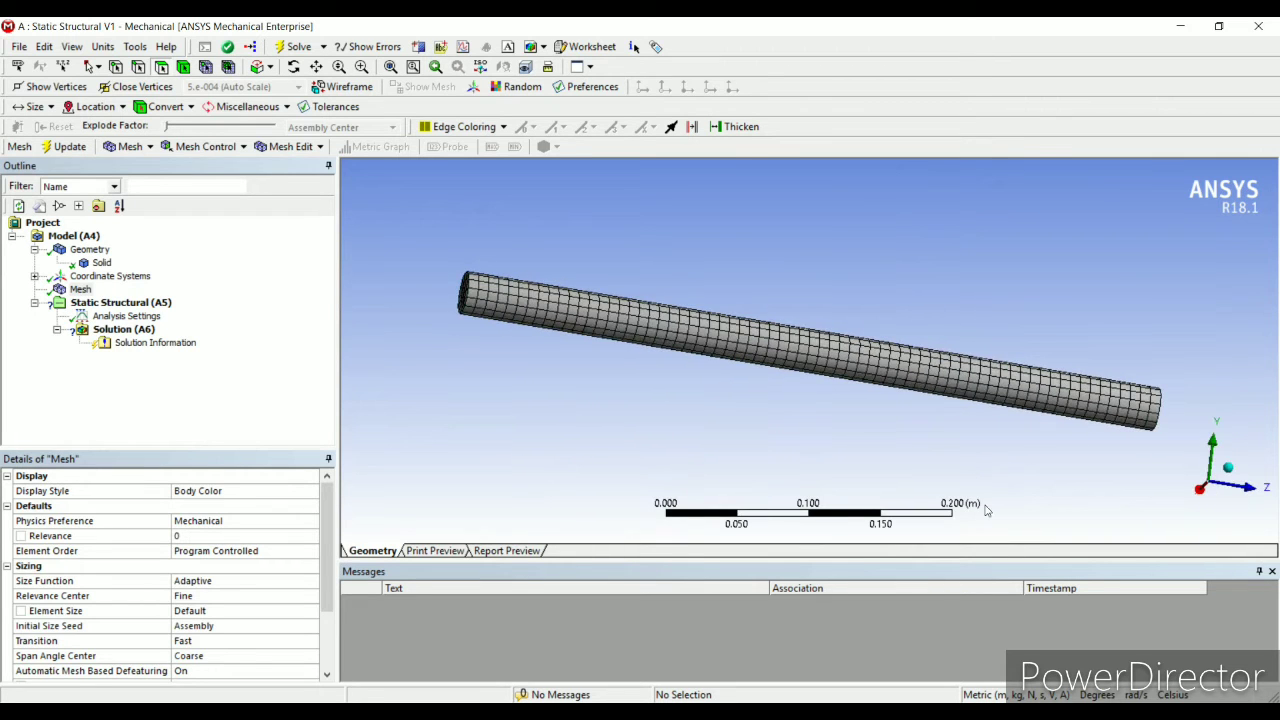
# Step: Insert a mesh method scoped to the bar's solid body and set it to Tetrahedrons
pyautogui.click(128, 146)
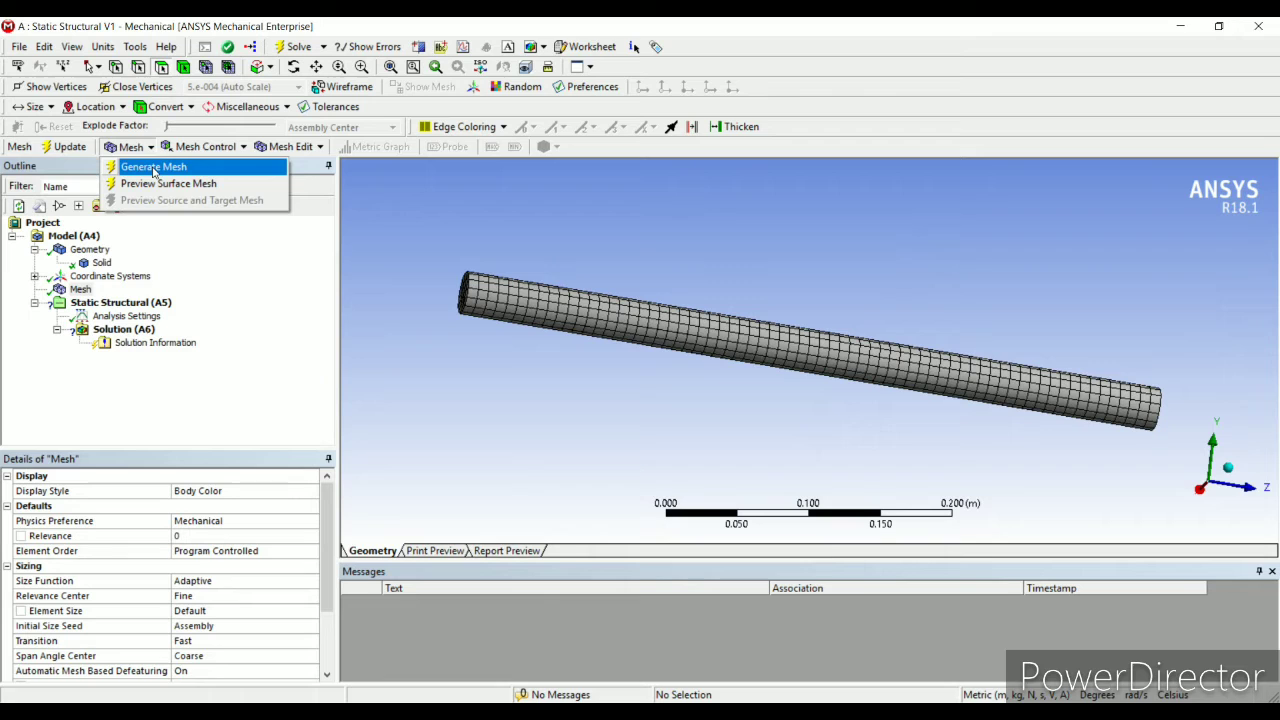
pyautogui.click(242, 152)
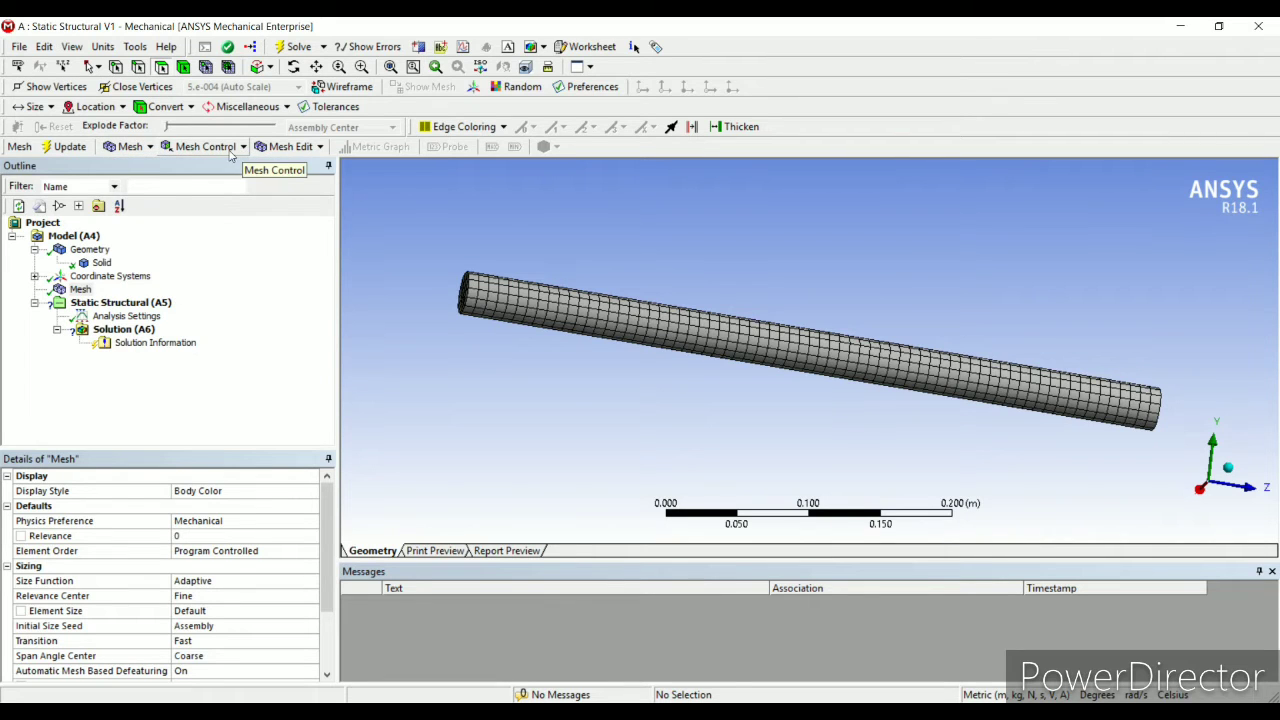
pyautogui.click(236, 148)
pyautogui.click(195, 166)
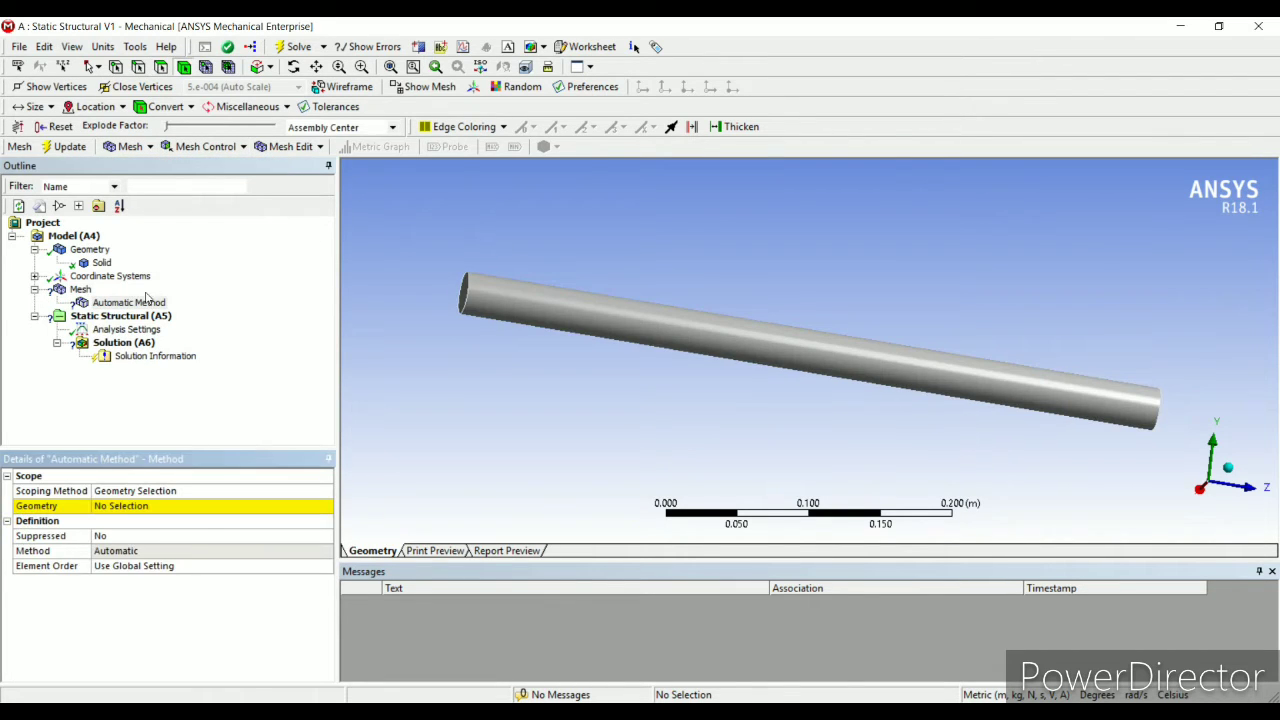
pyautogui.click(120, 506)
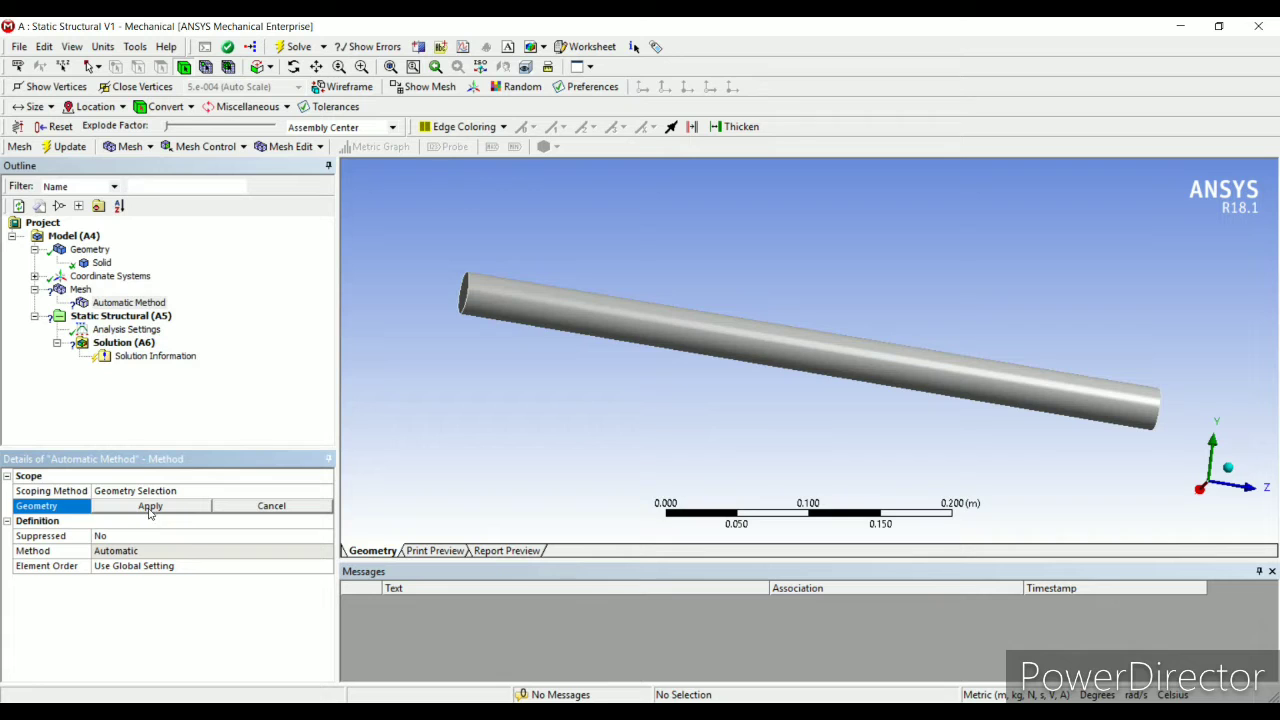
pyautogui.click(530, 306)
pyautogui.click(181, 508)
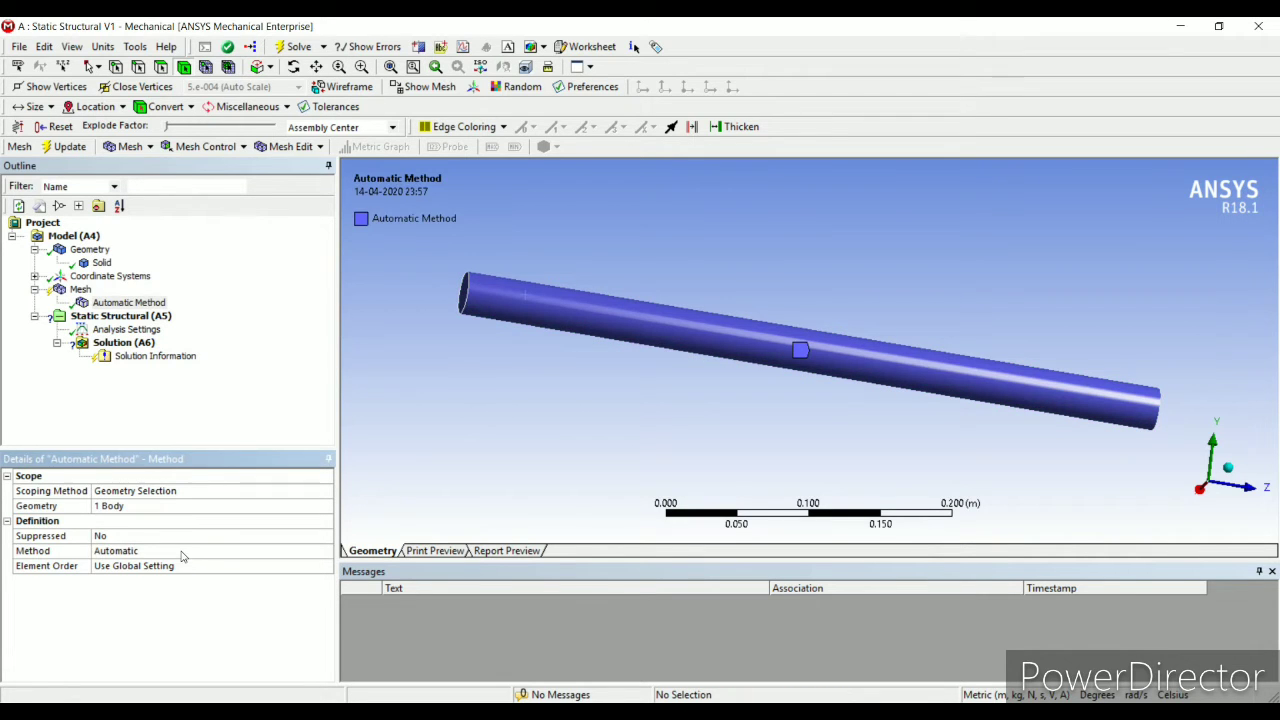
pyautogui.click(178, 552)
pyautogui.click(326, 551)
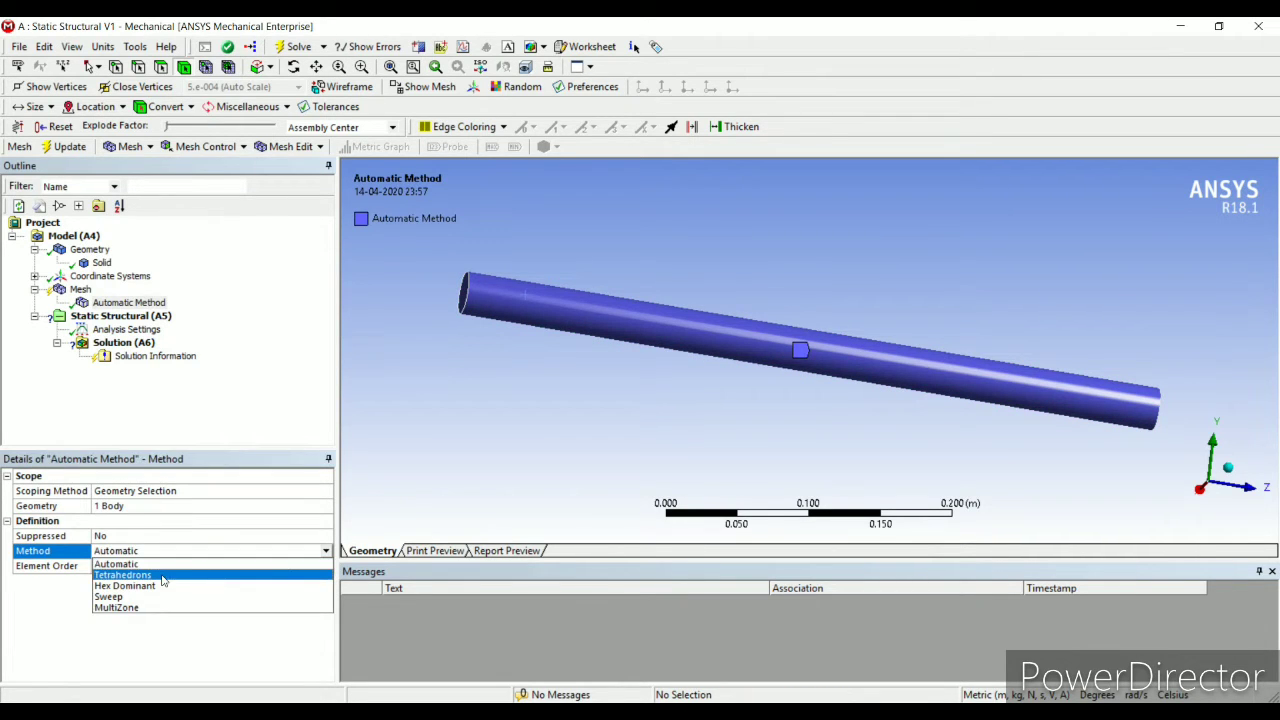
pyautogui.click(196, 580)
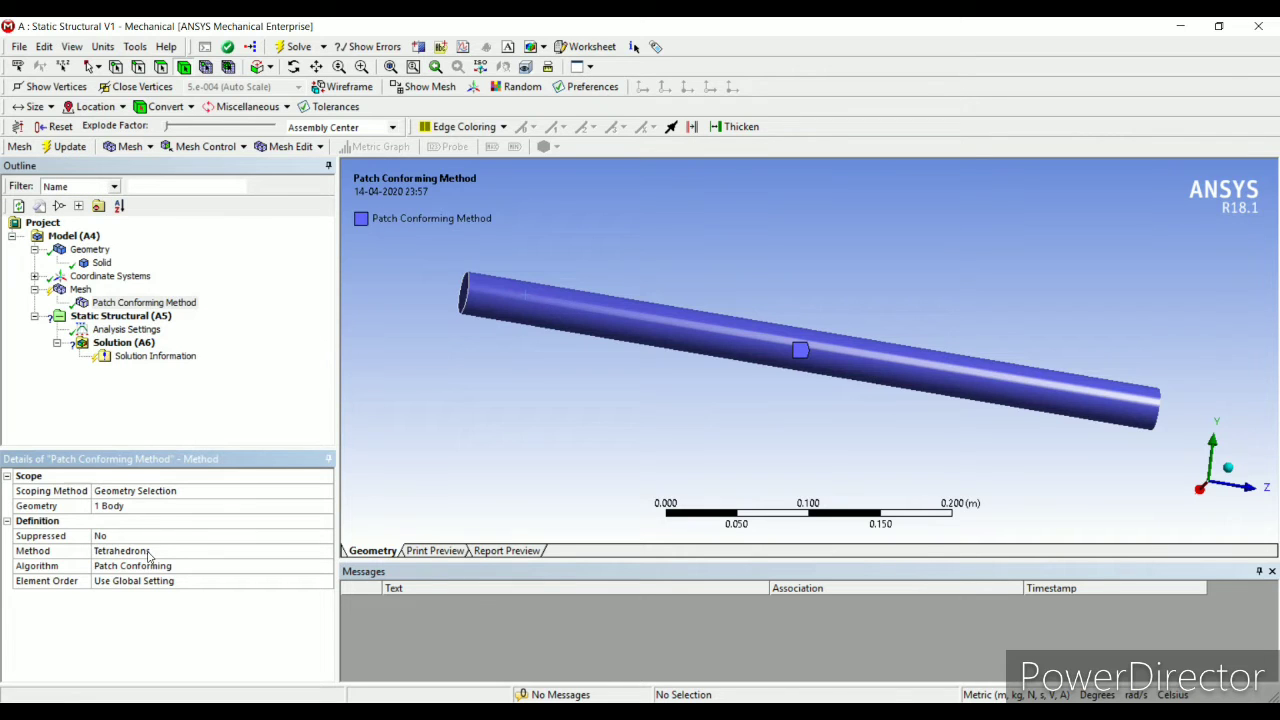
# Step: Regenerate the bar's mesh using the tetrahedral method and inspect it along the bar
pyautogui.click(133, 302)
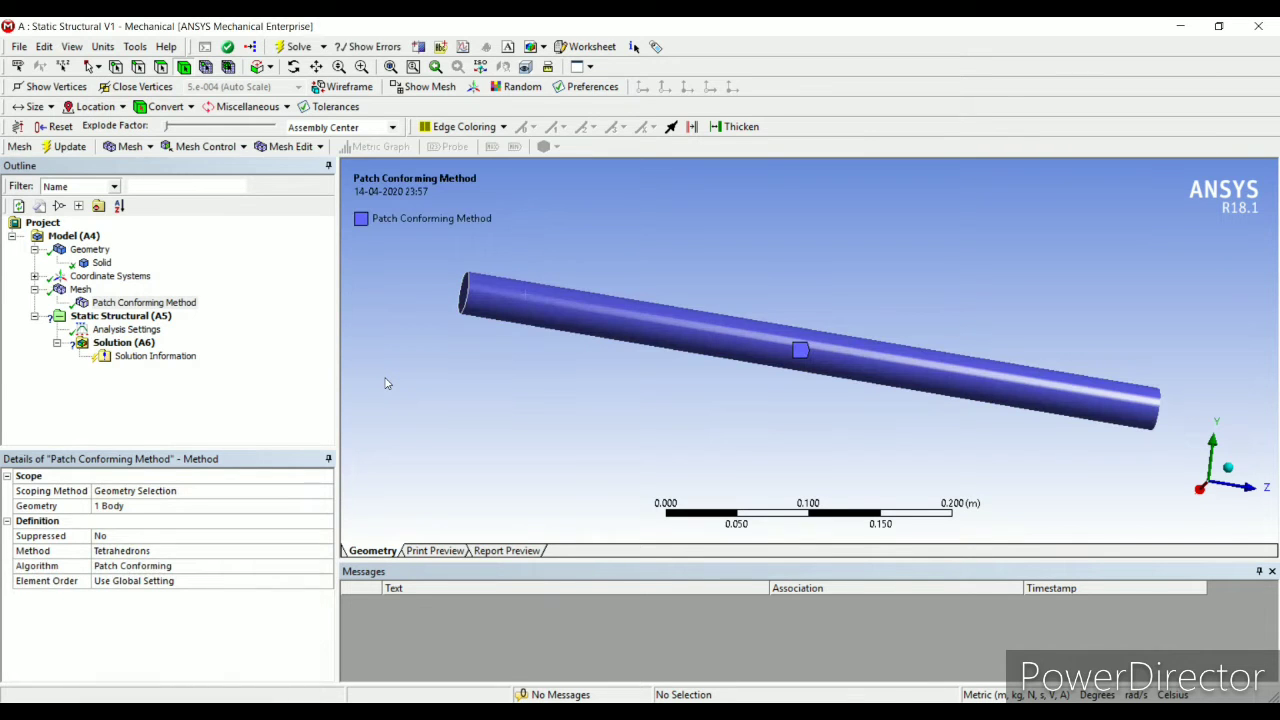
pyautogui.click(80, 289)
pyautogui.moveTo(600, 350); pyautogui.dragTo(581, 512, button='middle')
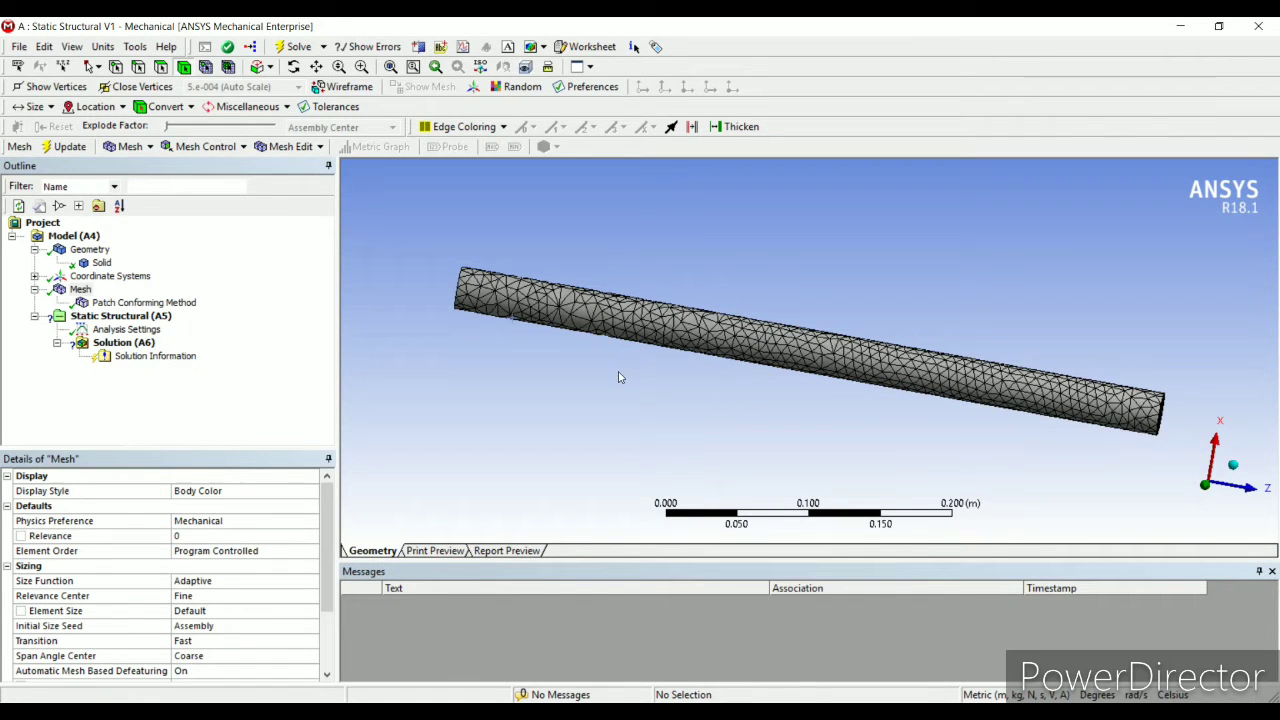
# Step: Insert a Fixed Support in the static structural analysis on the bar's end face on the negative Z side
pyautogui.click(148, 316)
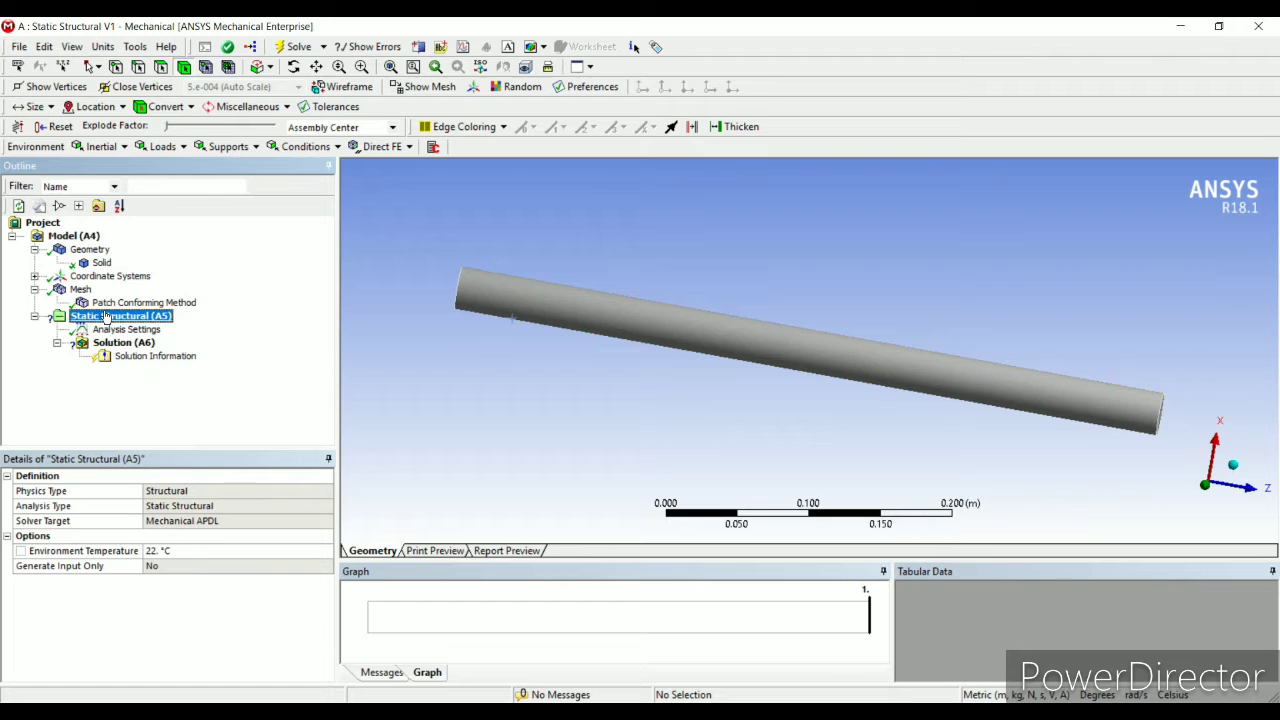
pyautogui.click(74, 236)
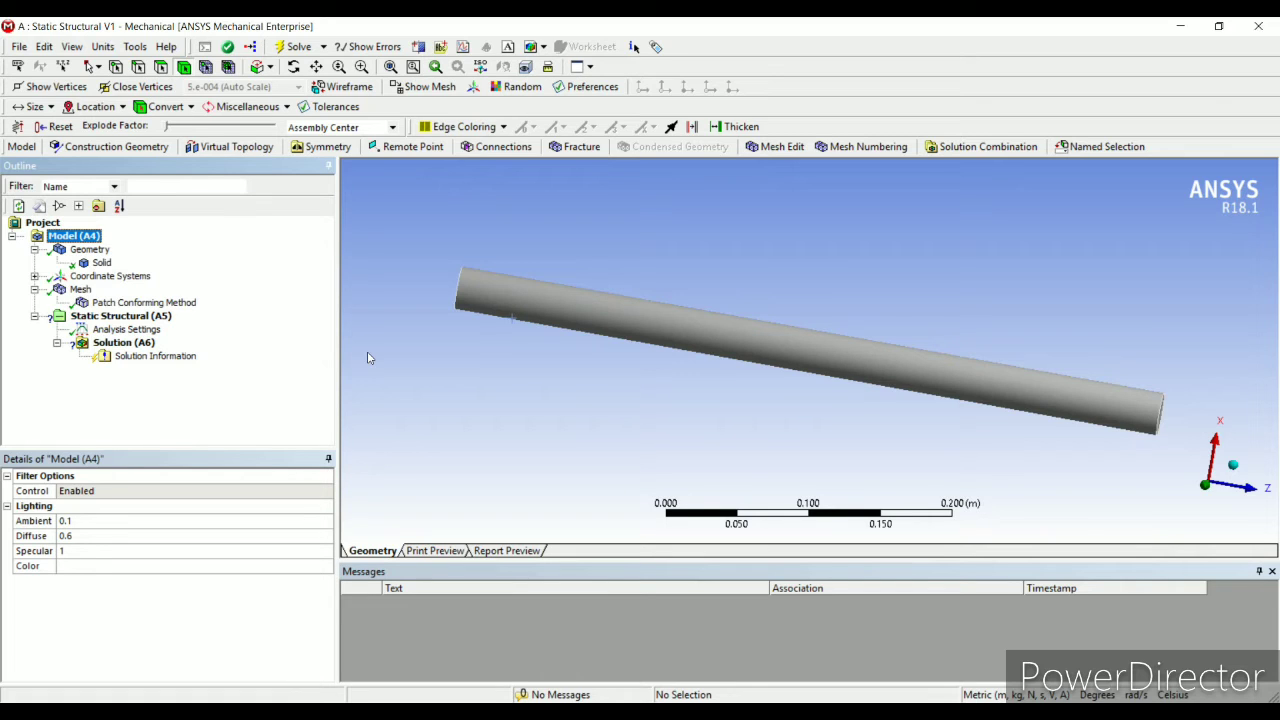
pyautogui.click(140, 319)
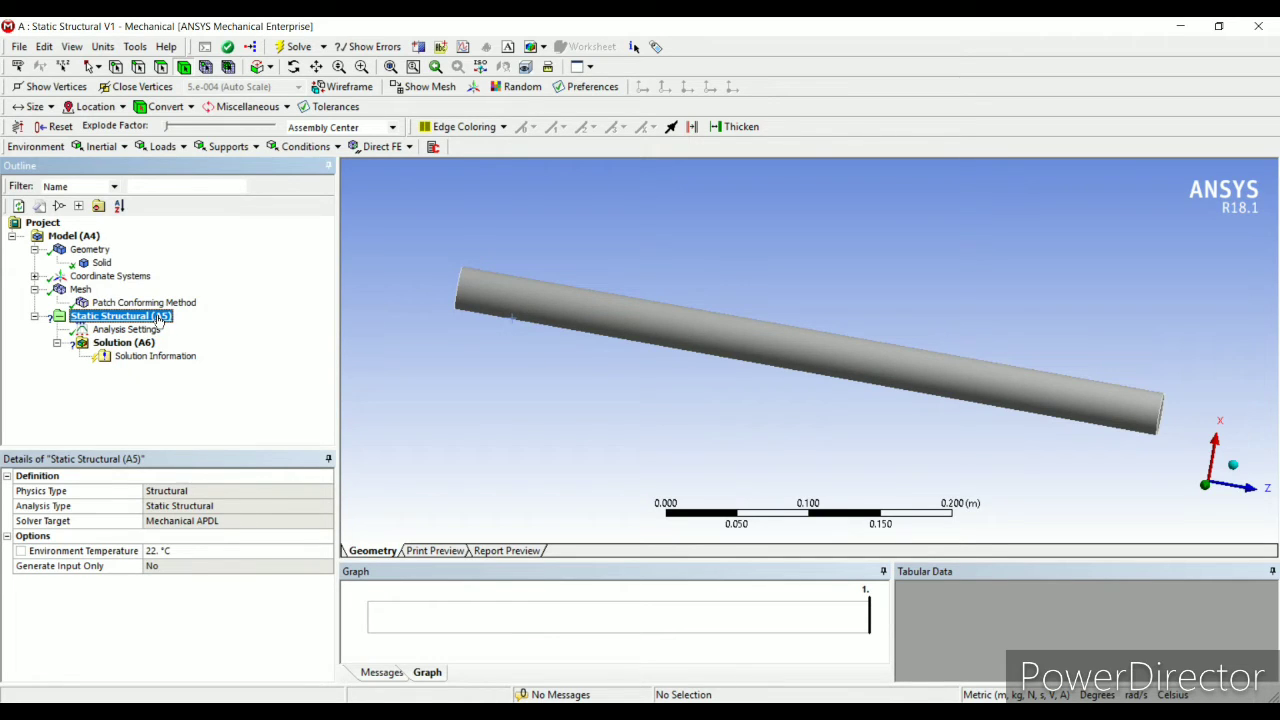
pyautogui.rightClick(174, 331)
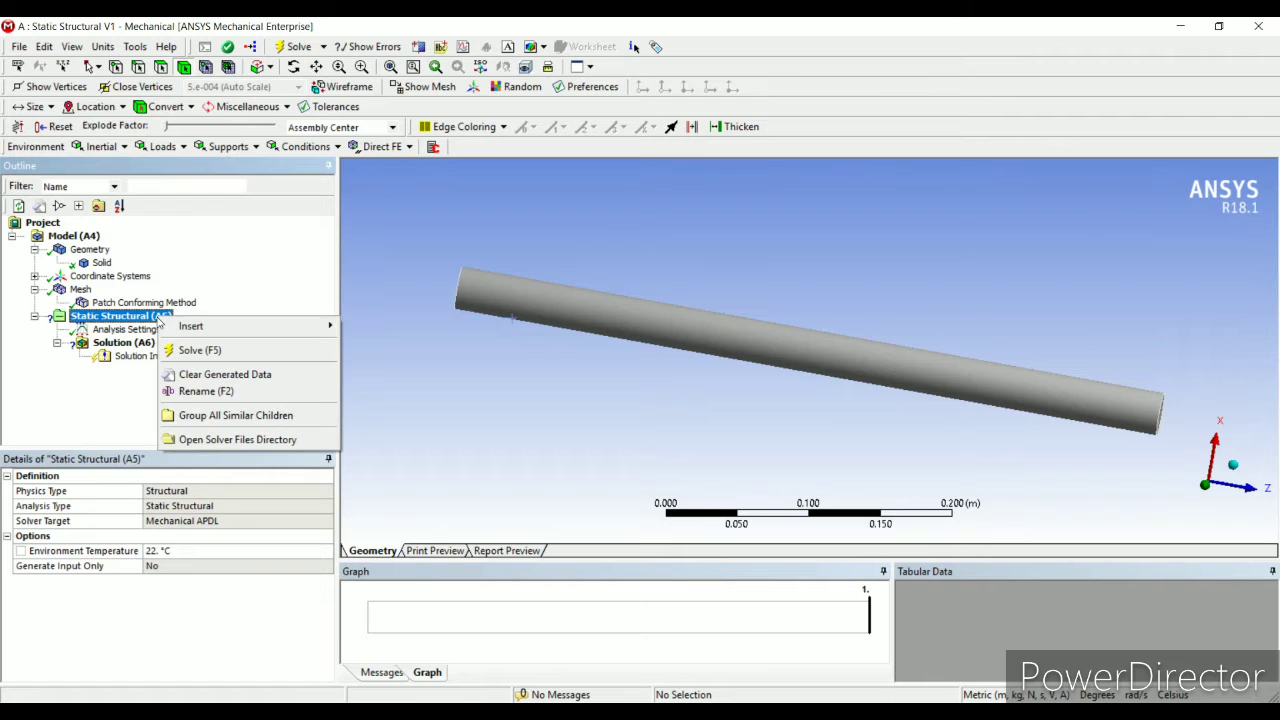
pyautogui.moveTo(182, 332)
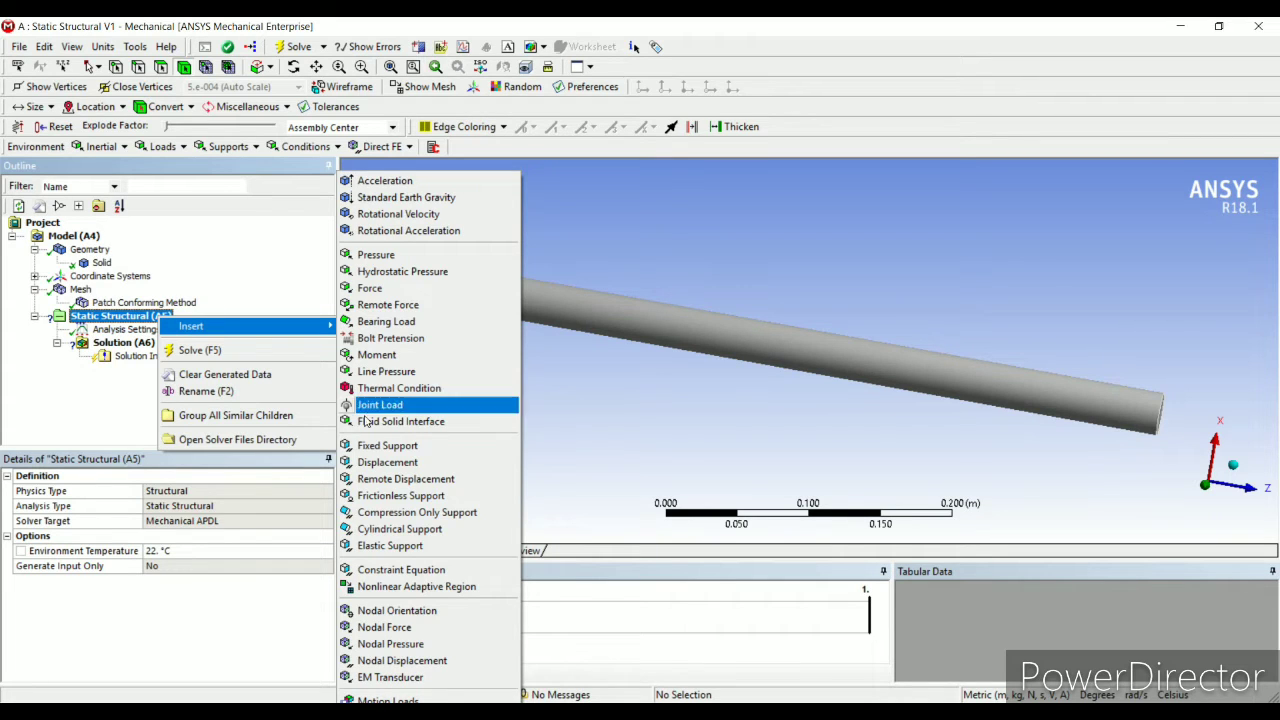
pyautogui.click(366, 446)
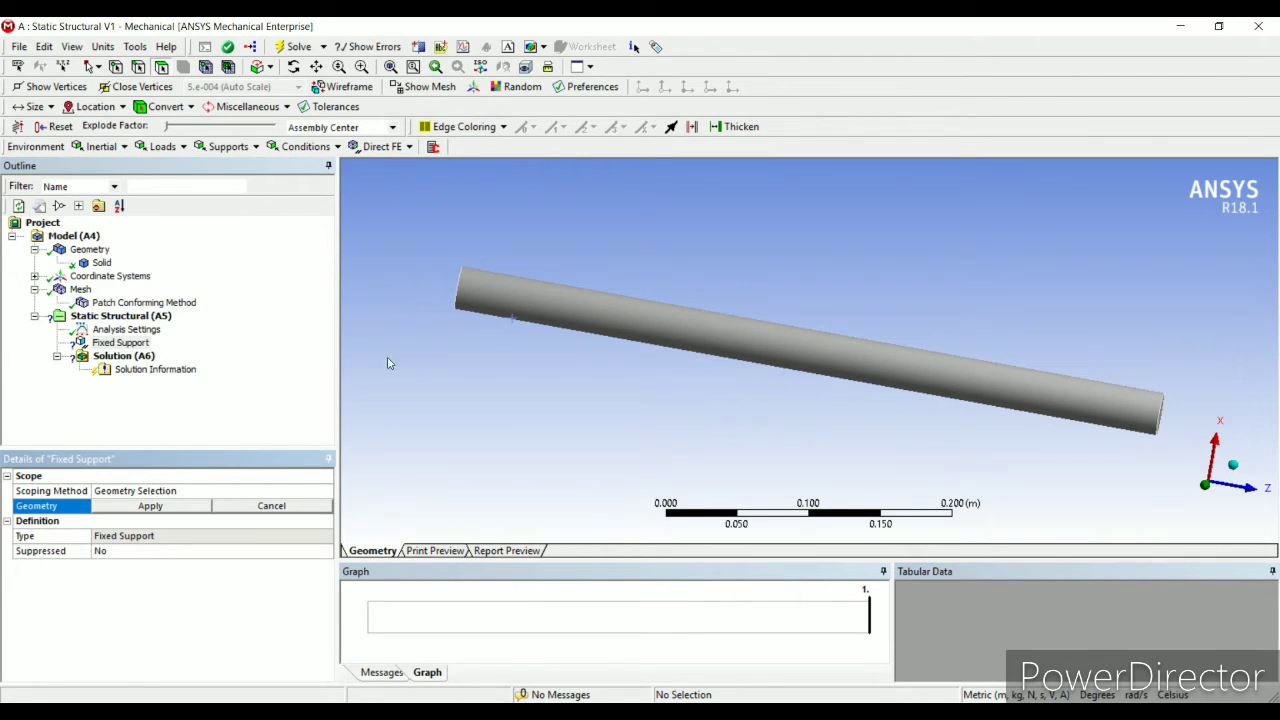
pyautogui.moveTo(545, 353); pyautogui.dragTo(470, 305, button='middle')
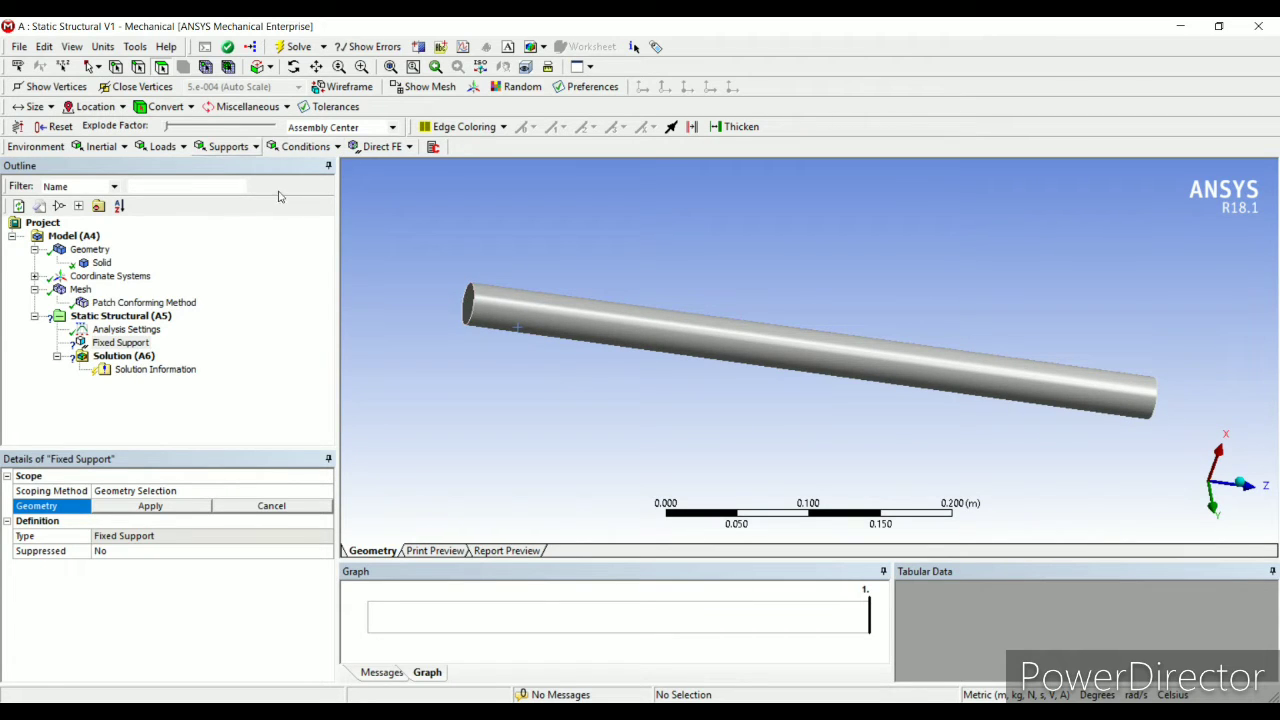
pyautogui.click(468, 315)
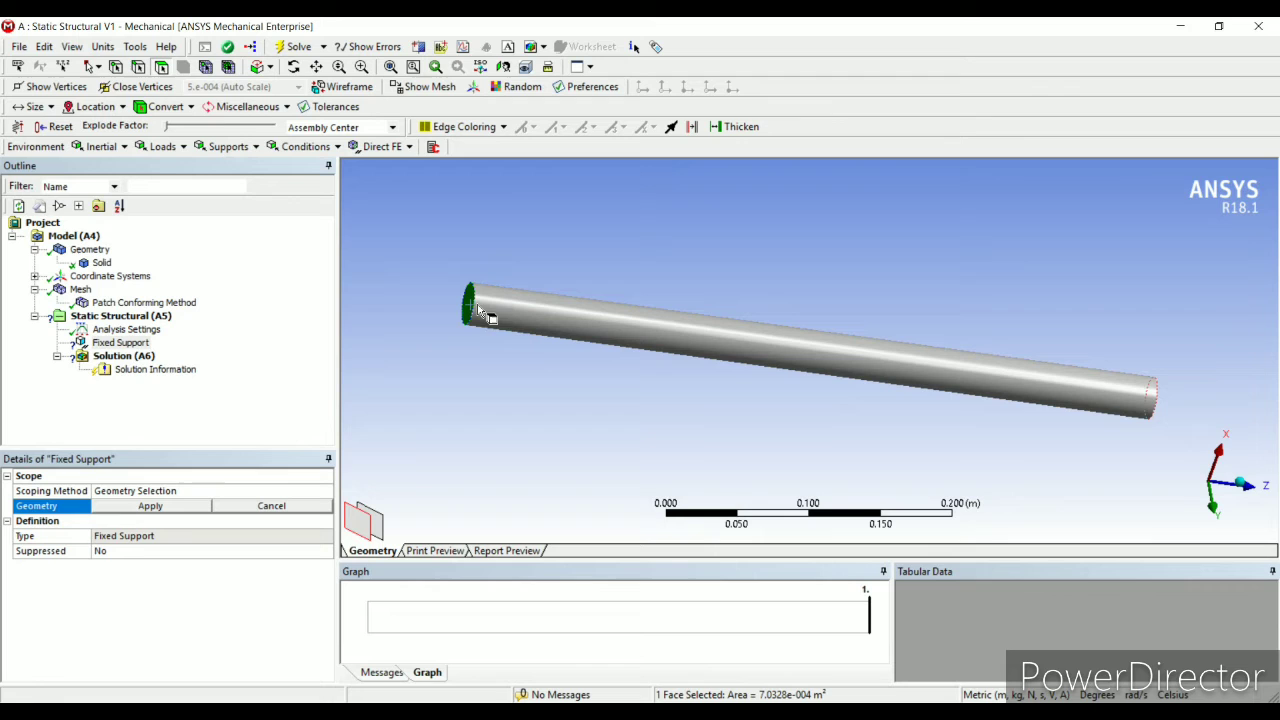
pyautogui.click(176, 508)
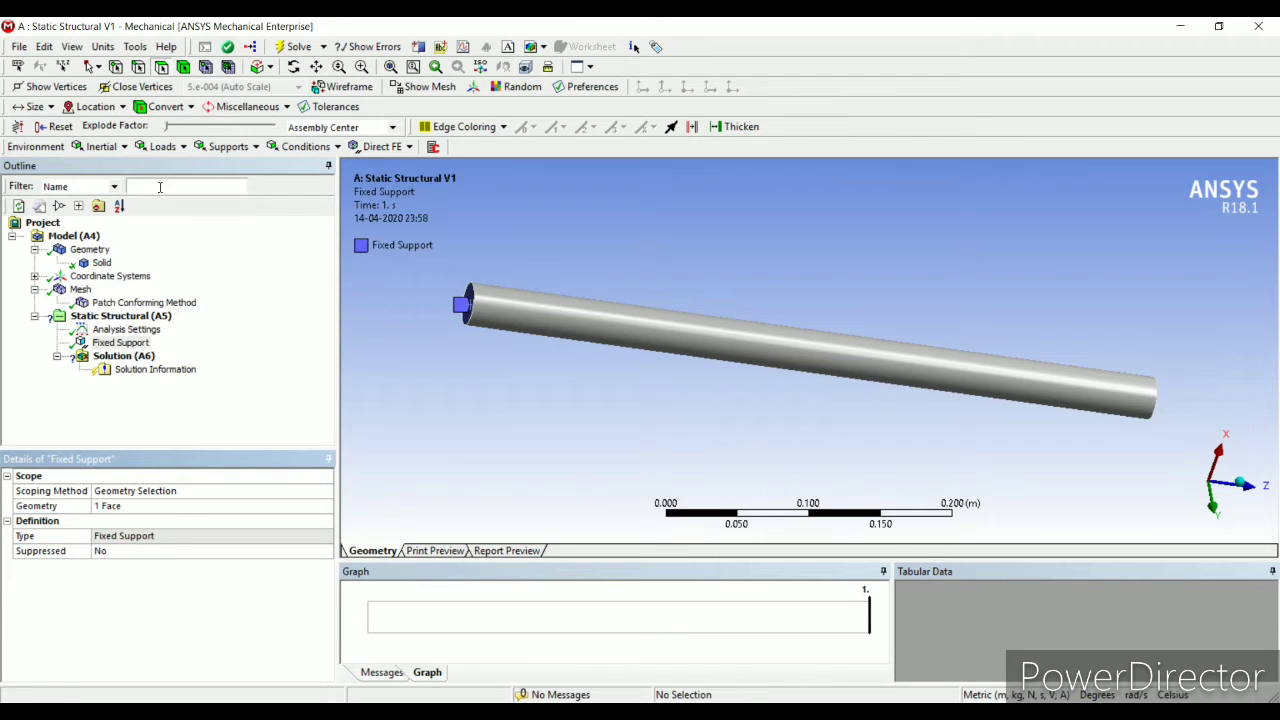
# Step: Insert a Force on the bar's free end face, opposite the fixed support
pyautogui.moveTo(578, 329)
pyautogui.mouseDown(button='middle')
pyautogui.moveTo(640, 326)
pyautogui.moveTo(569, 346)
pyautogui.mouseUp(button='middle')
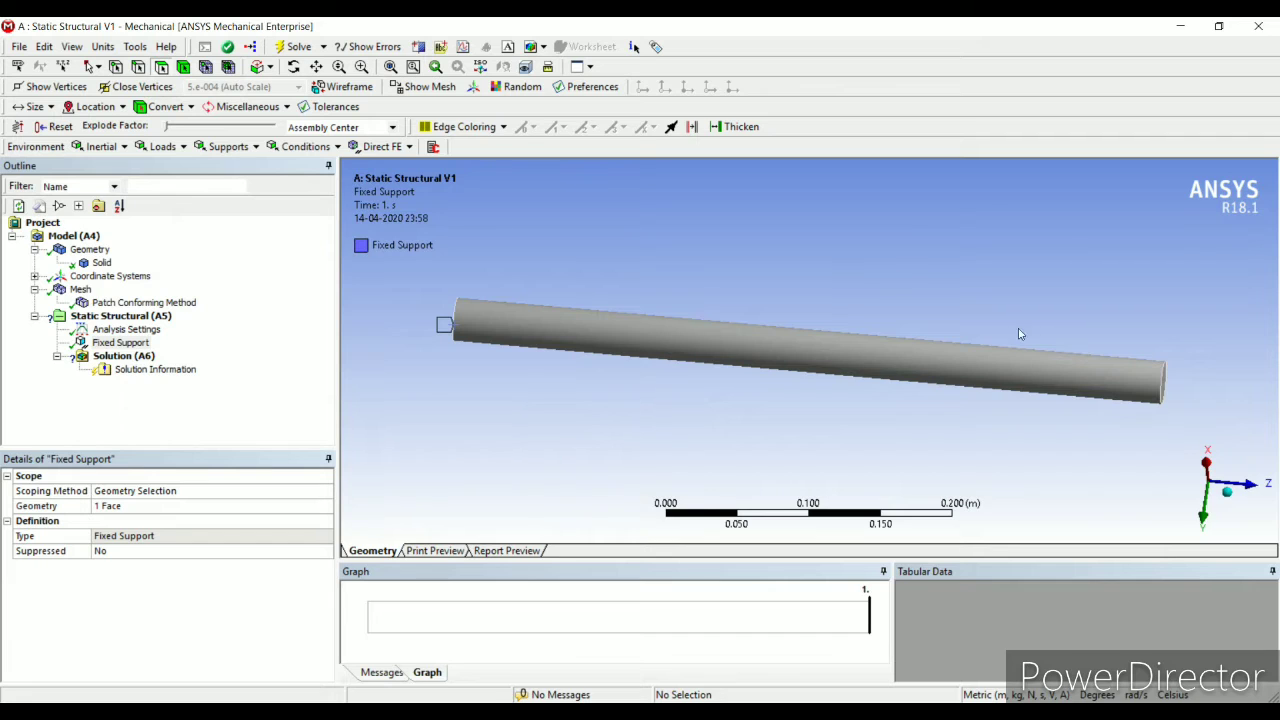
pyautogui.moveTo(1014, 363); pyautogui.dragTo(1131, 429, button='middle')
pyautogui.click(1127, 410)
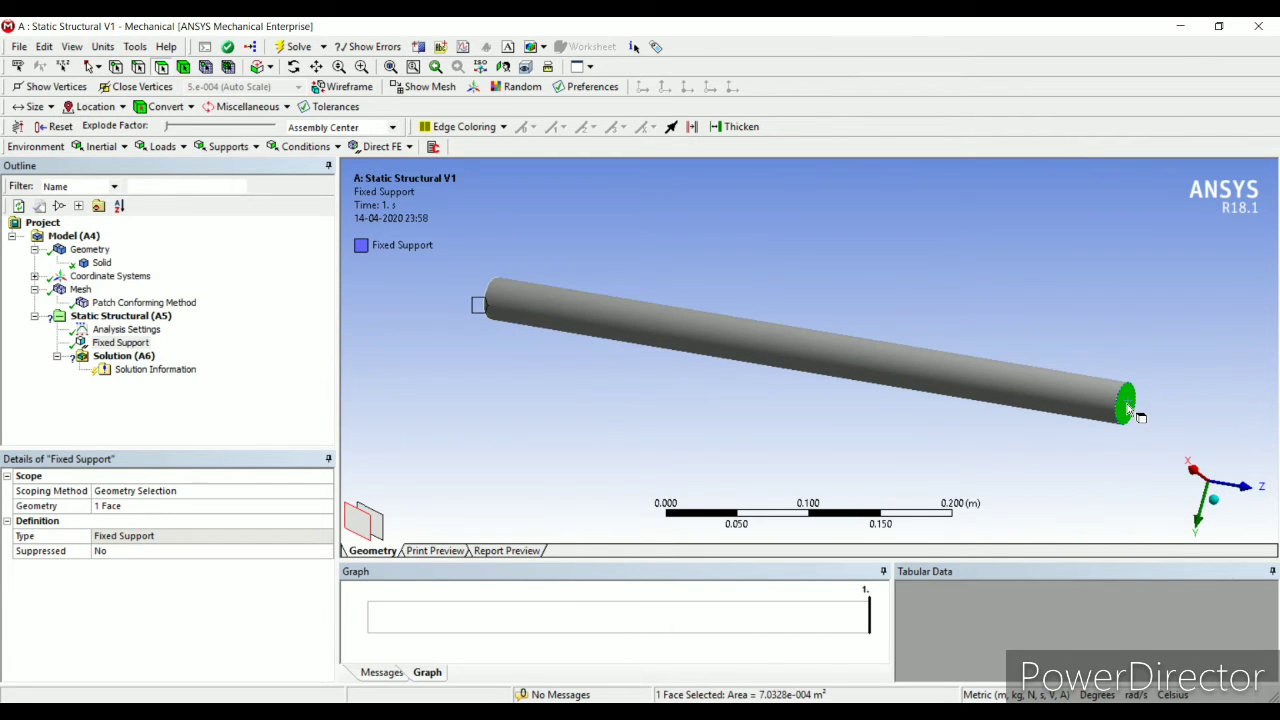
pyautogui.rightClick(1127, 410)
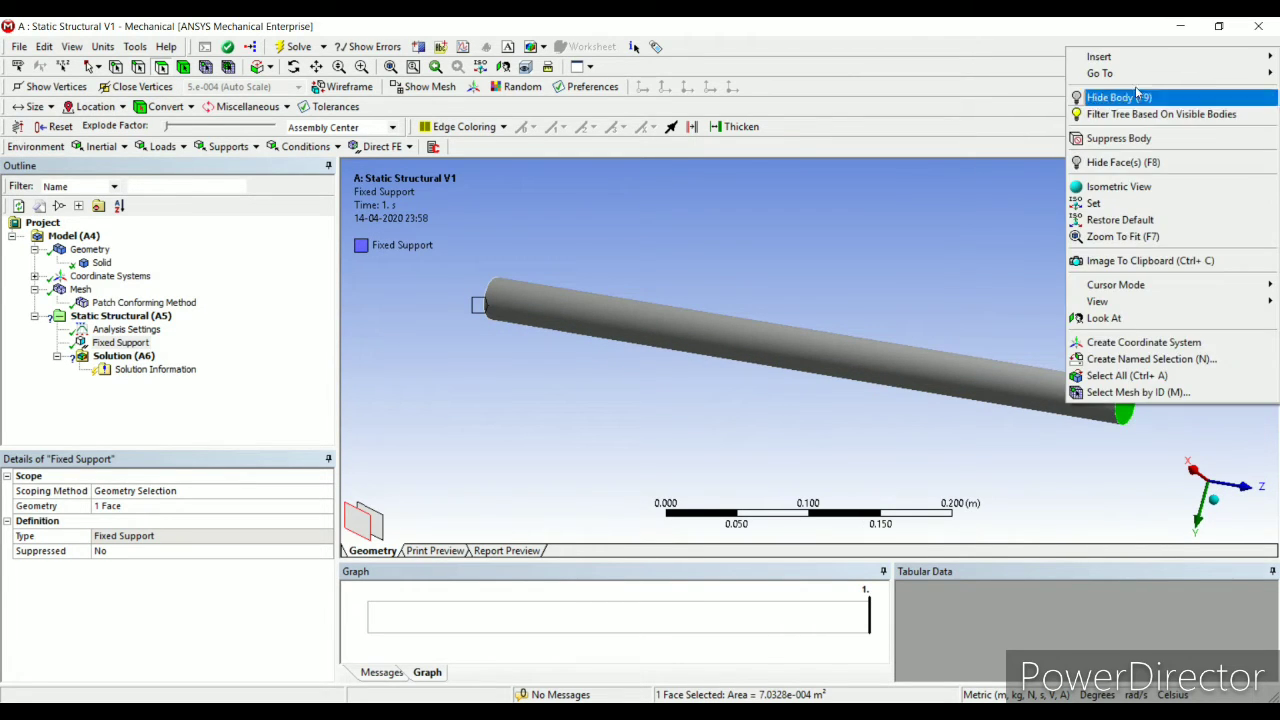
pyautogui.moveTo(1128, 63)
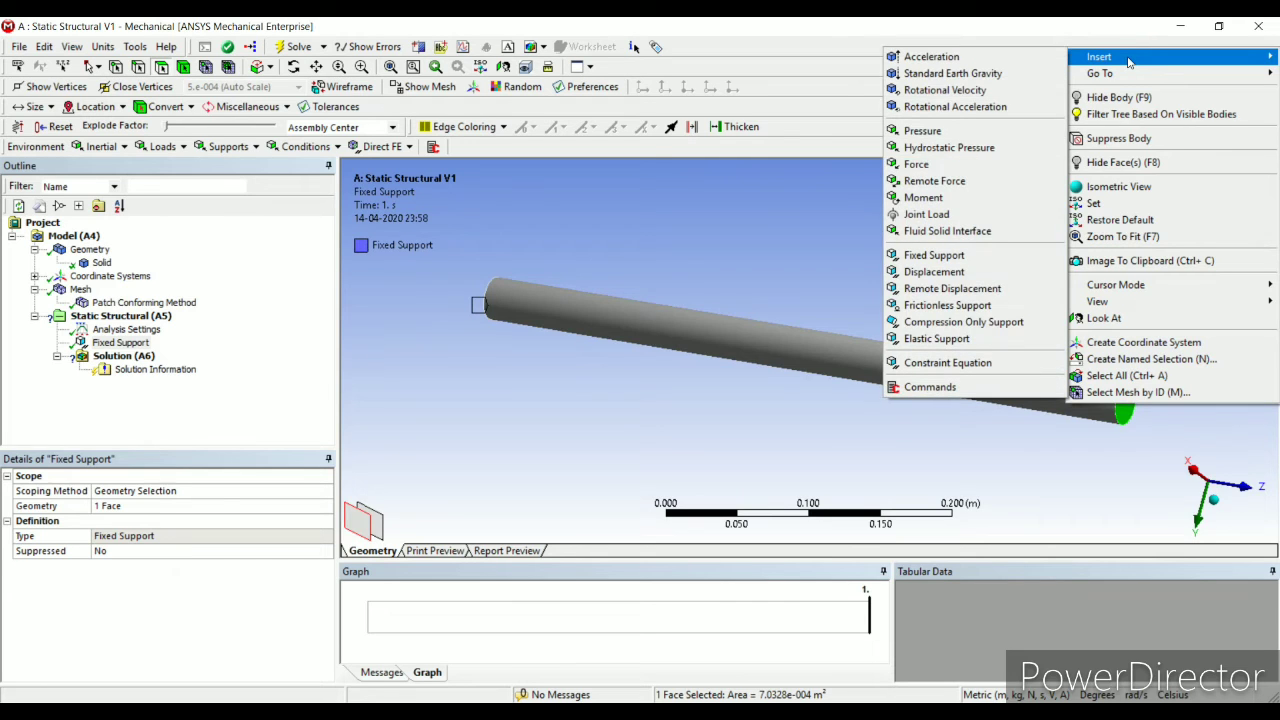
pyautogui.click(970, 164)
# Step: Define the force by Components and set its Z Component to 50000 N
pyautogui.moveTo(934, 400); pyautogui.dragTo(390, 612, button='middle')
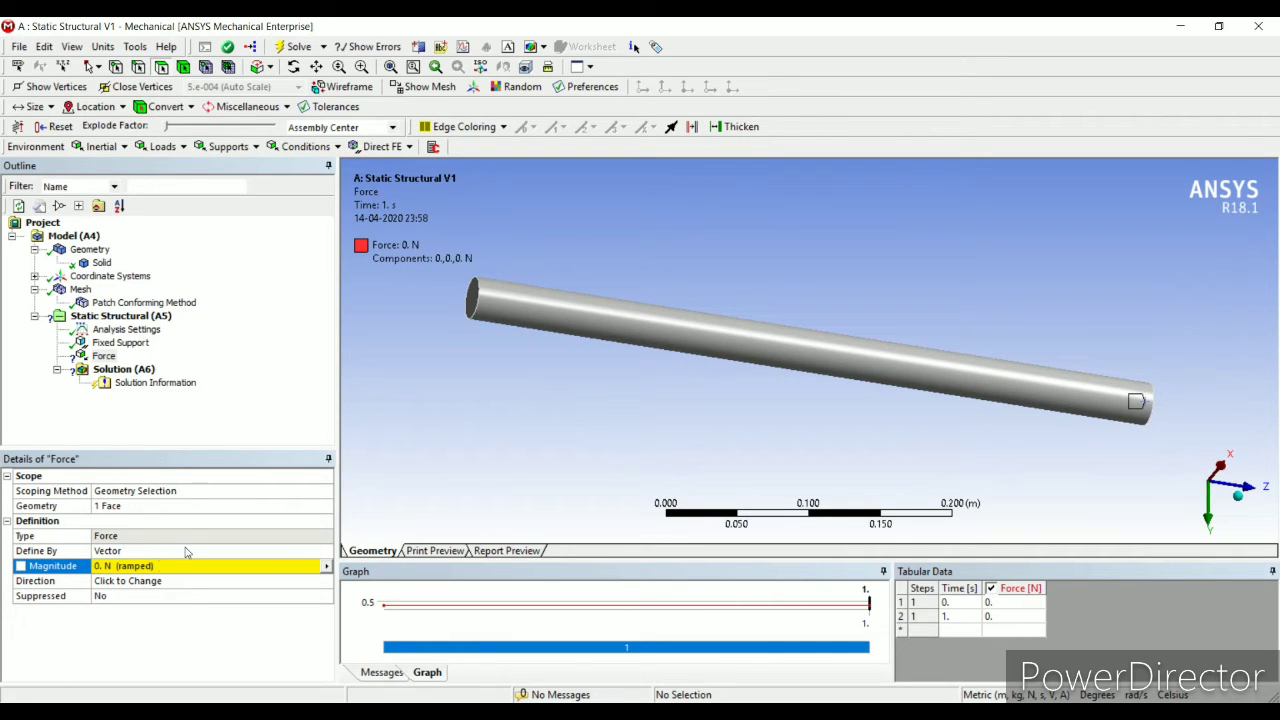
pyautogui.click(285, 550)
pyautogui.click(326, 551)
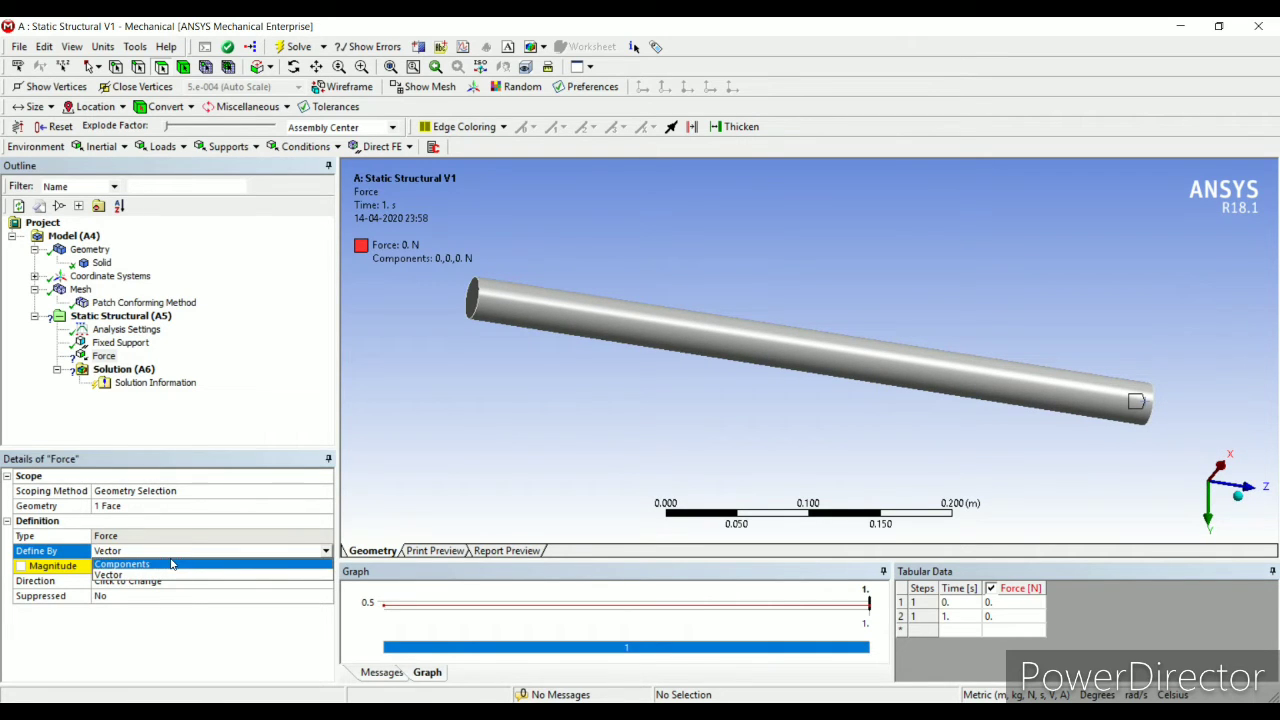
pyautogui.click(171, 565)
pyautogui.click(138, 611)
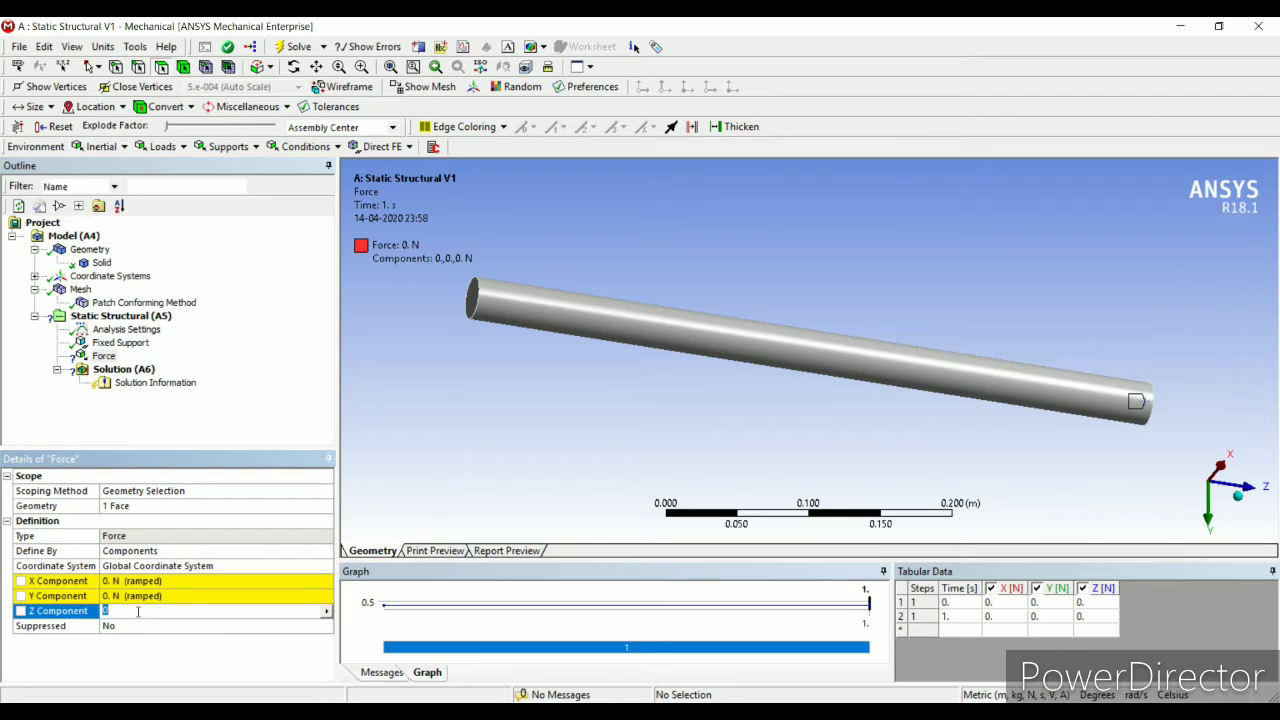
pyautogui.write('50000')
pyautogui.press('Return')
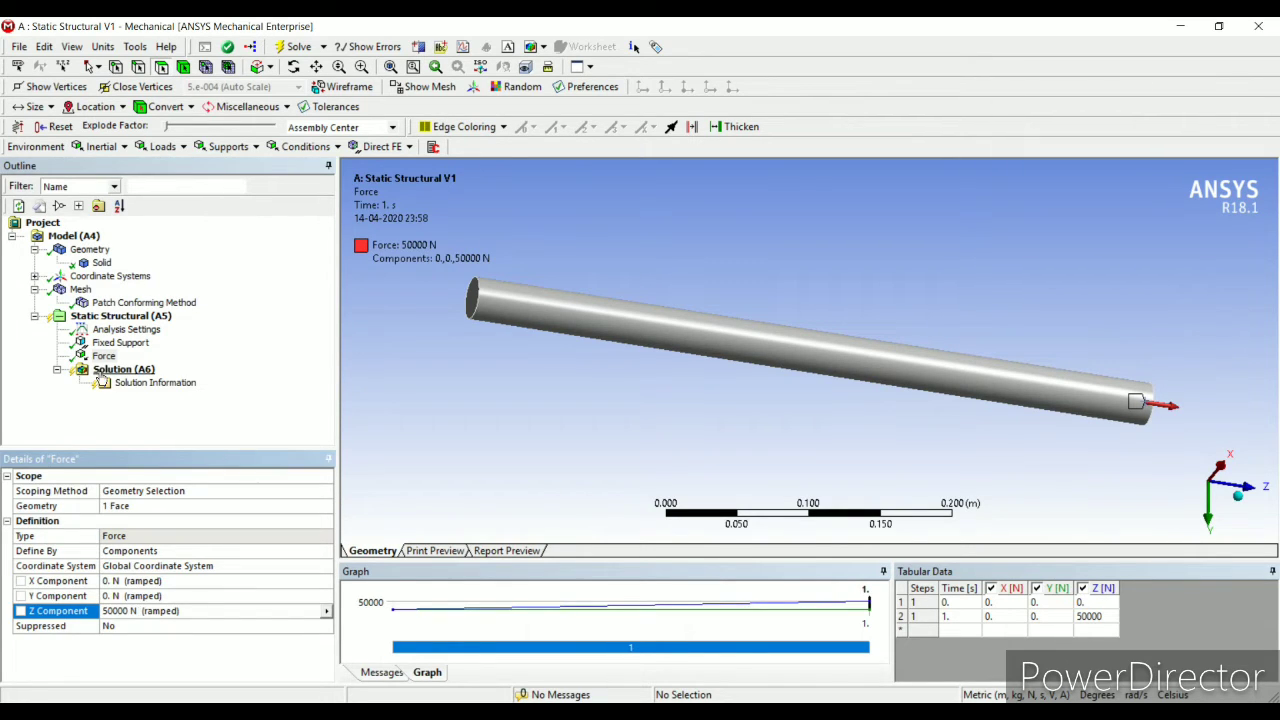
# Step: Insert a Directional Deformation result under the Solution and set its orientation to Z Axis
pyautogui.click(124, 370)
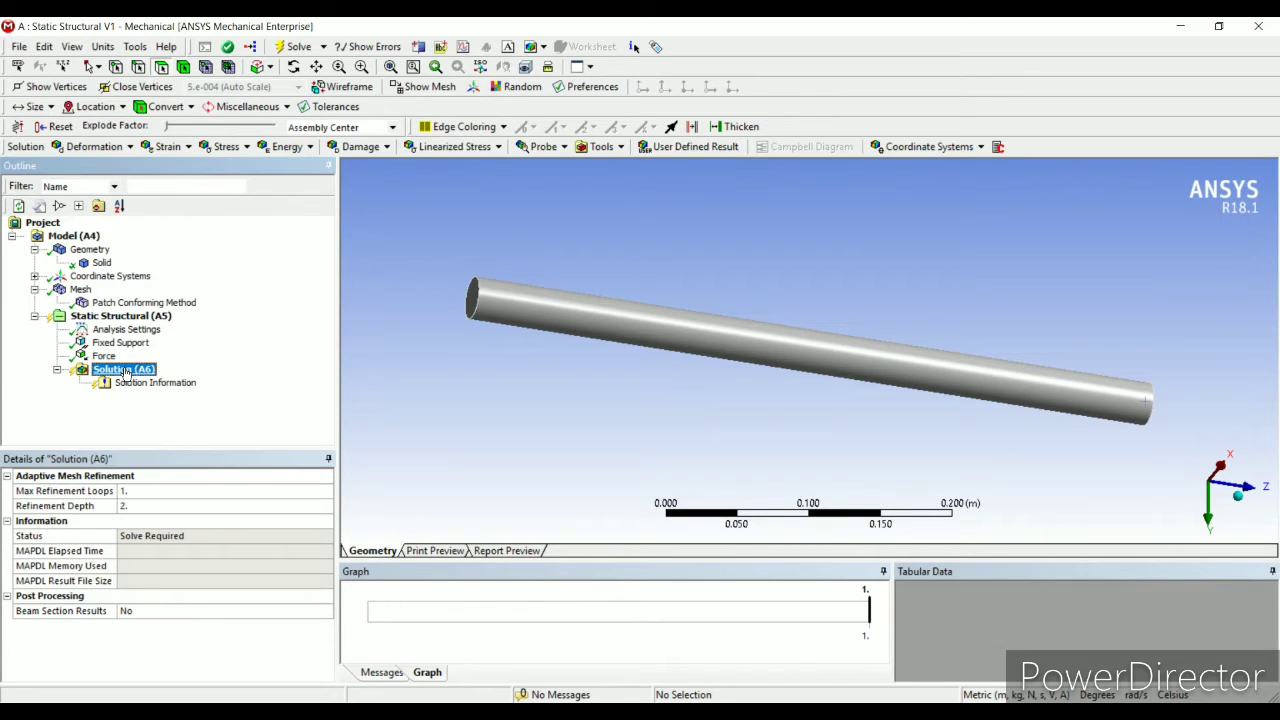
pyautogui.rightClick(127, 375)
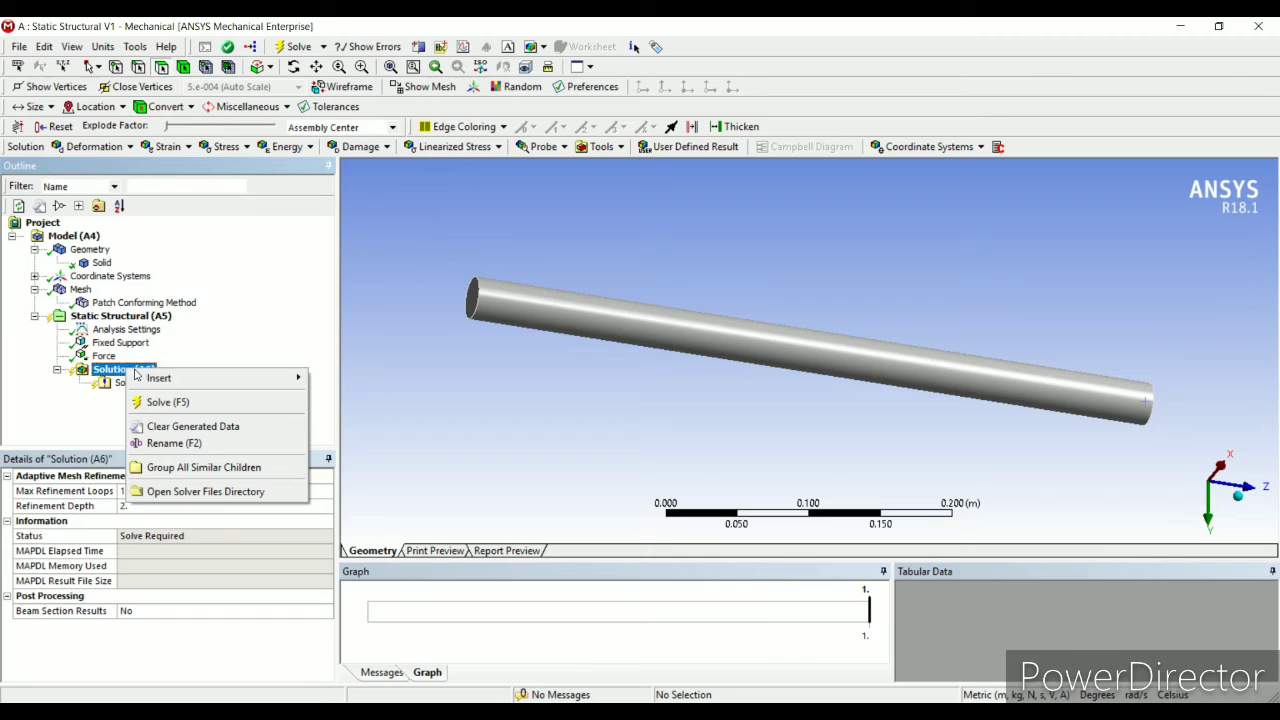
pyautogui.moveTo(290, 378)
pyautogui.moveTo(350, 383)
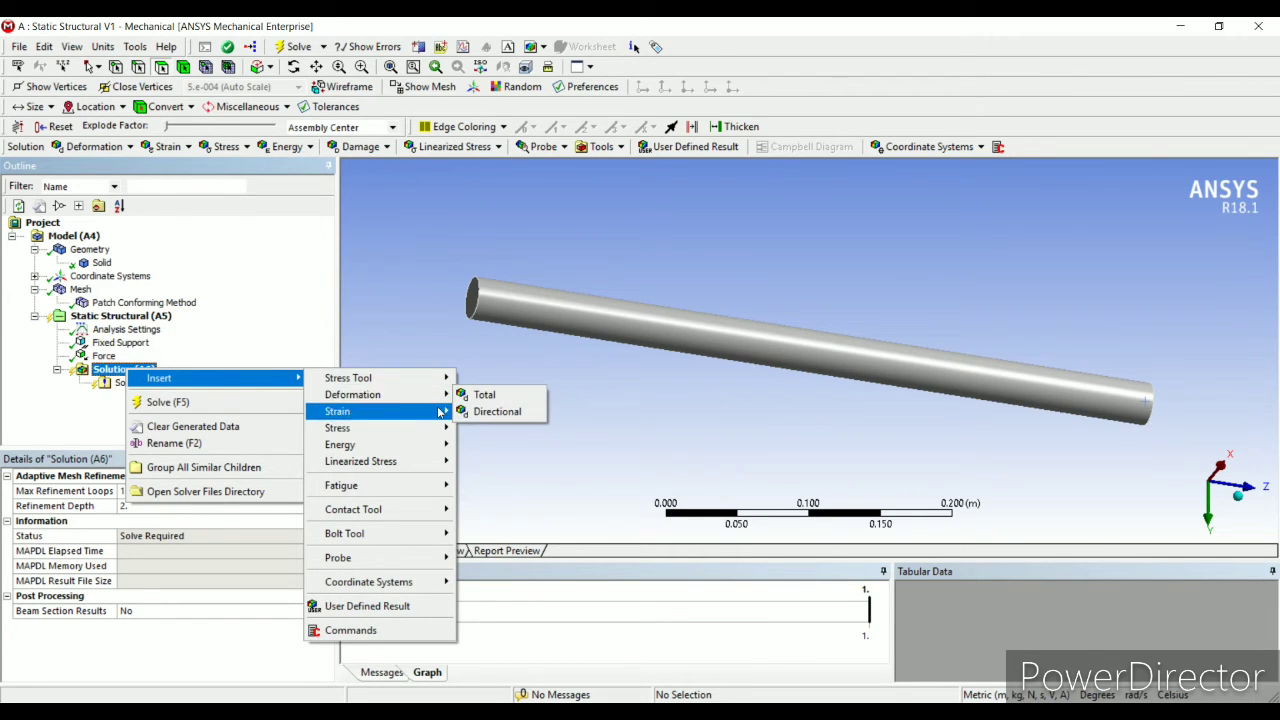
pyautogui.click(487, 413)
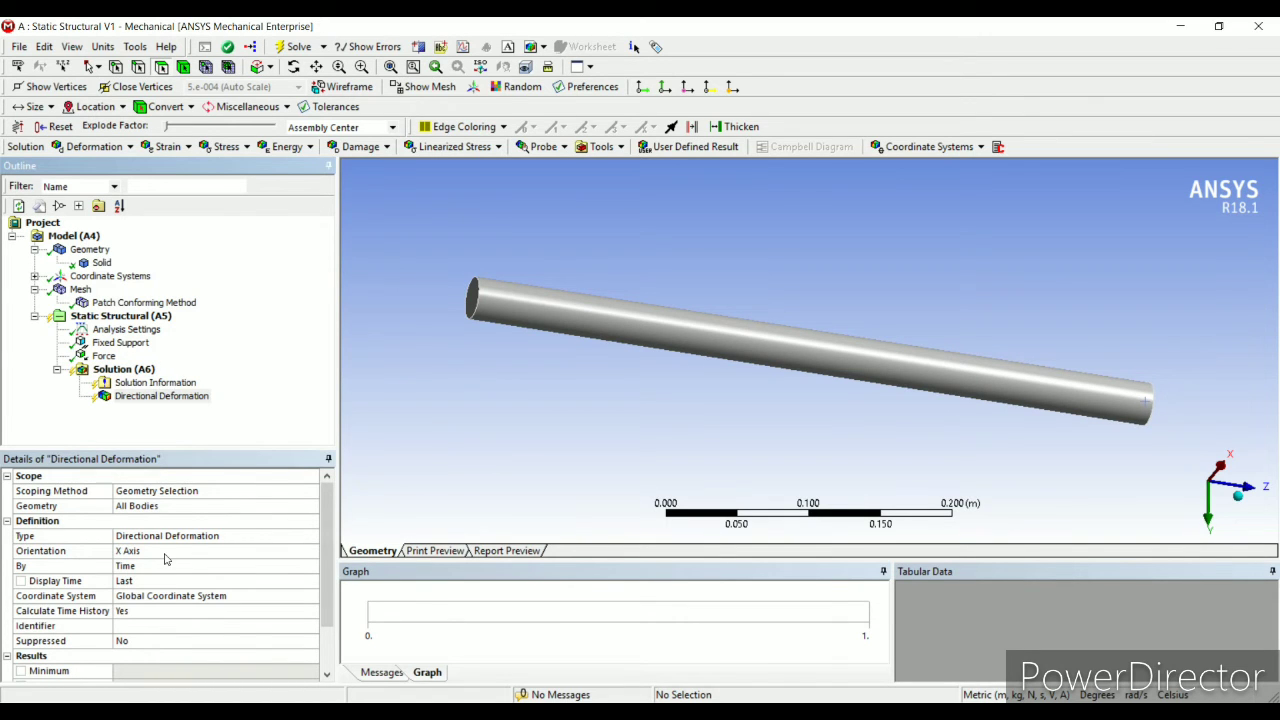
pyautogui.click(160, 551)
pyautogui.click(312, 551)
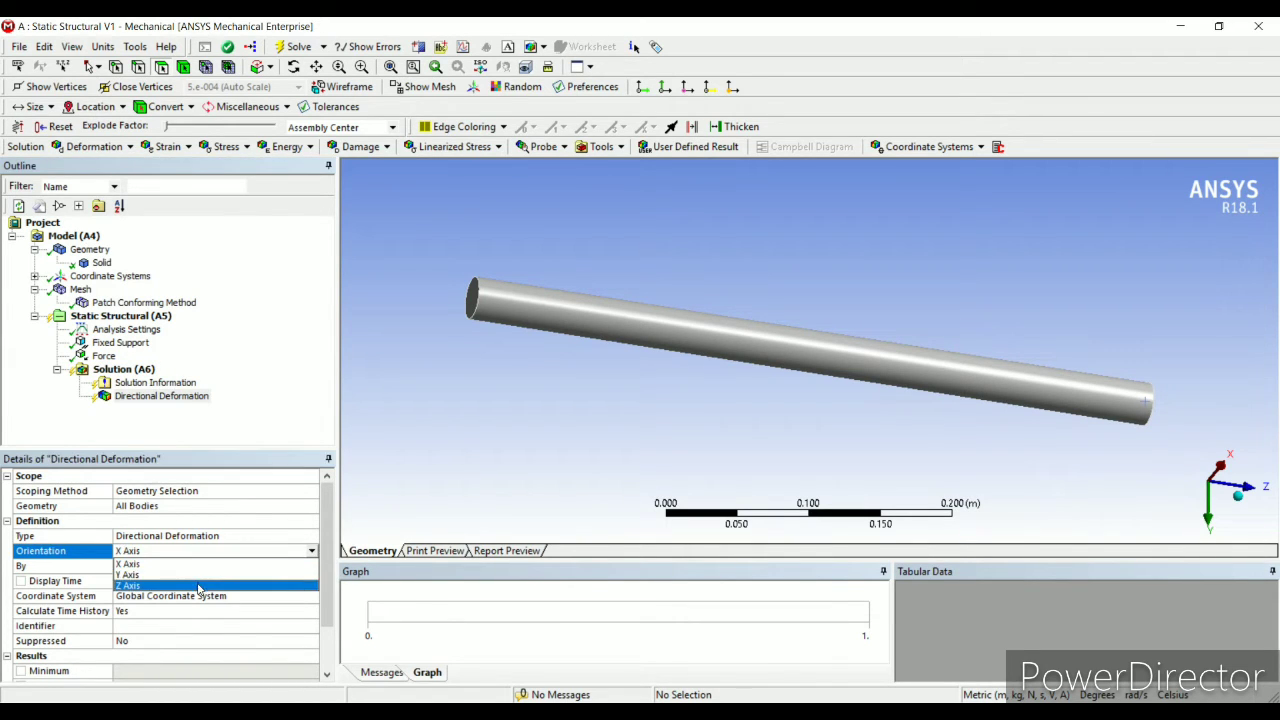
pyautogui.click(200, 588)
# Step: Insert an Equivalent (von-Mises) stress result under the Solution
pyautogui.rightClick(135, 373)
pyautogui.moveTo(168, 383)
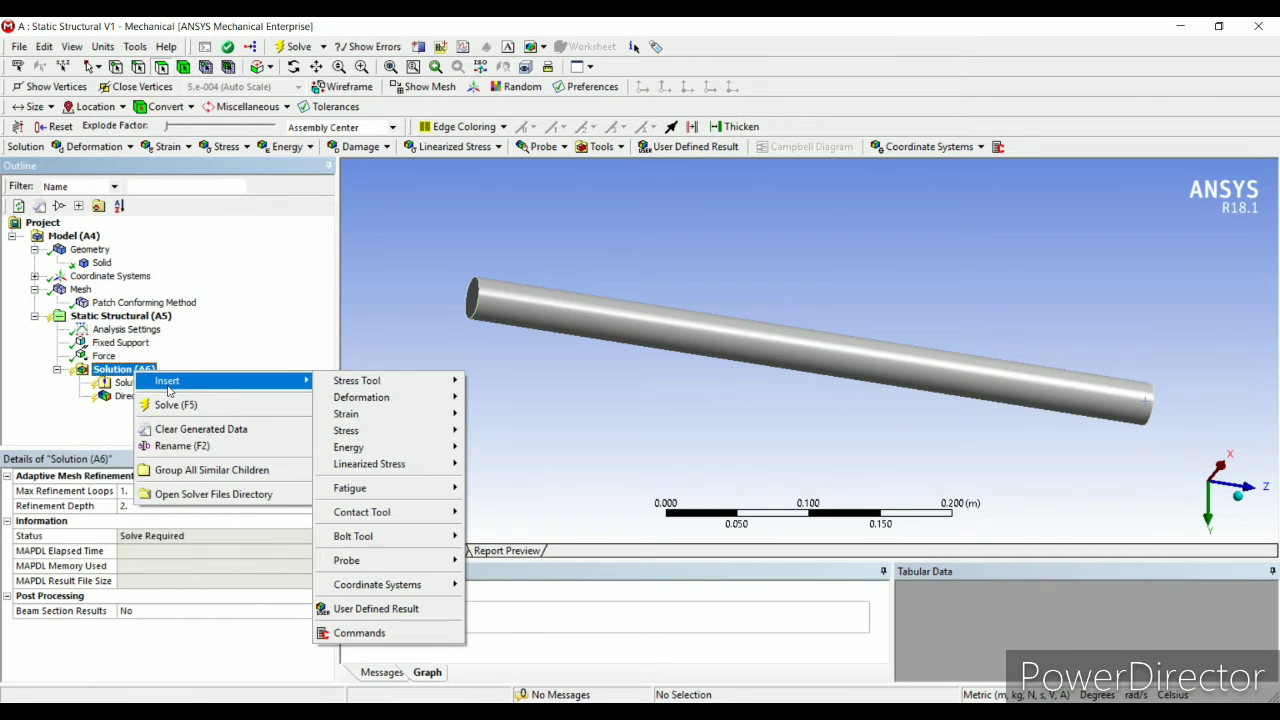
pyautogui.moveTo(361, 432)
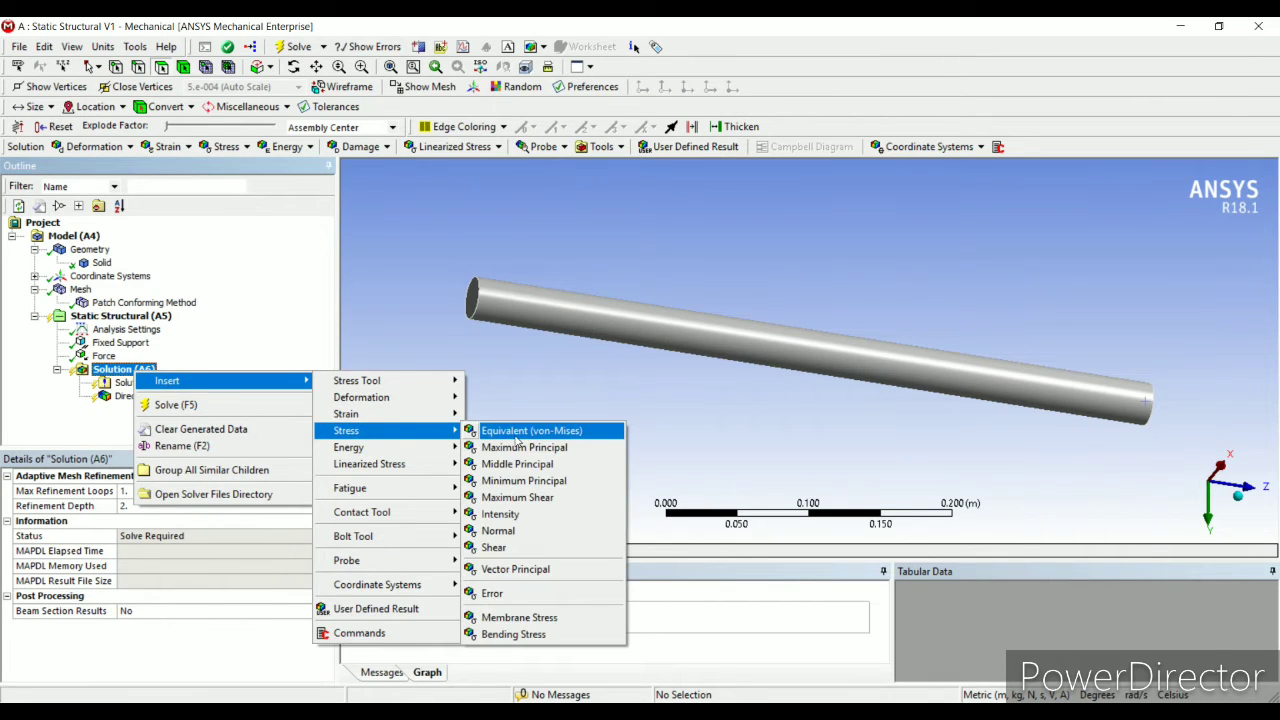
pyautogui.click(517, 433)
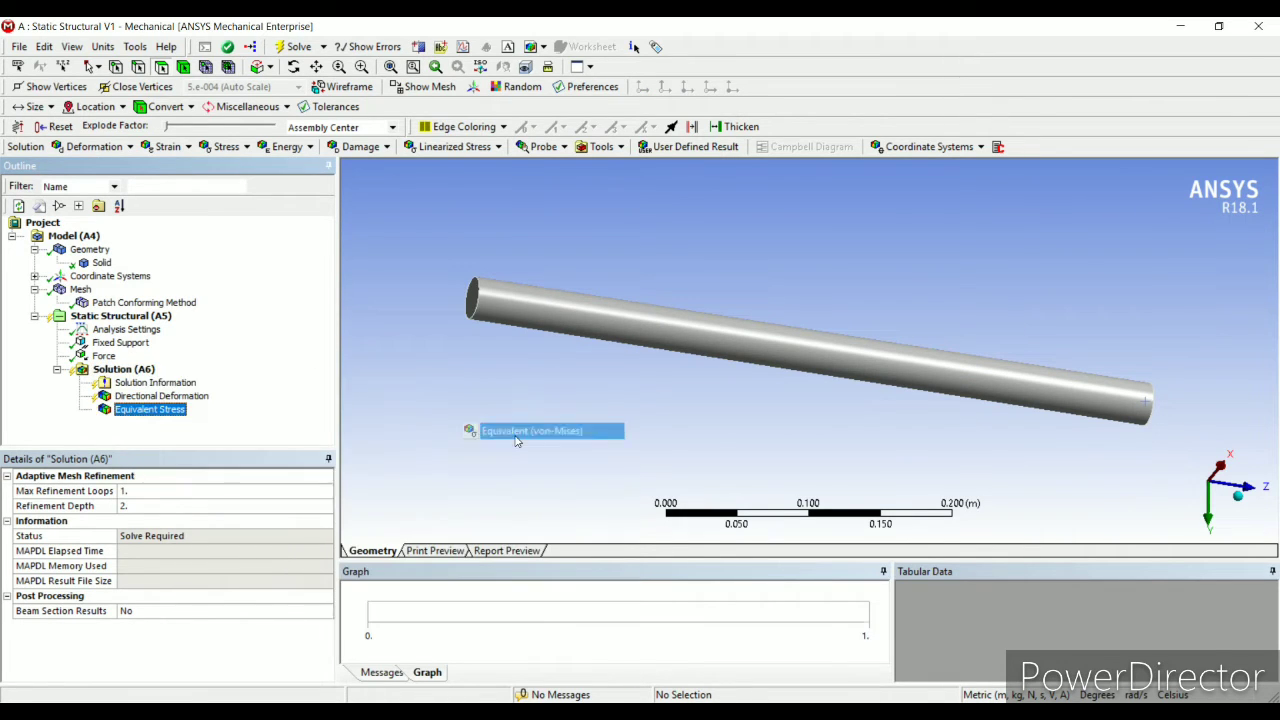
# Step: Insert an equivalent elastic strain result under the Solution
pyautogui.rightClick(118, 375)
pyautogui.moveTo(155, 380)
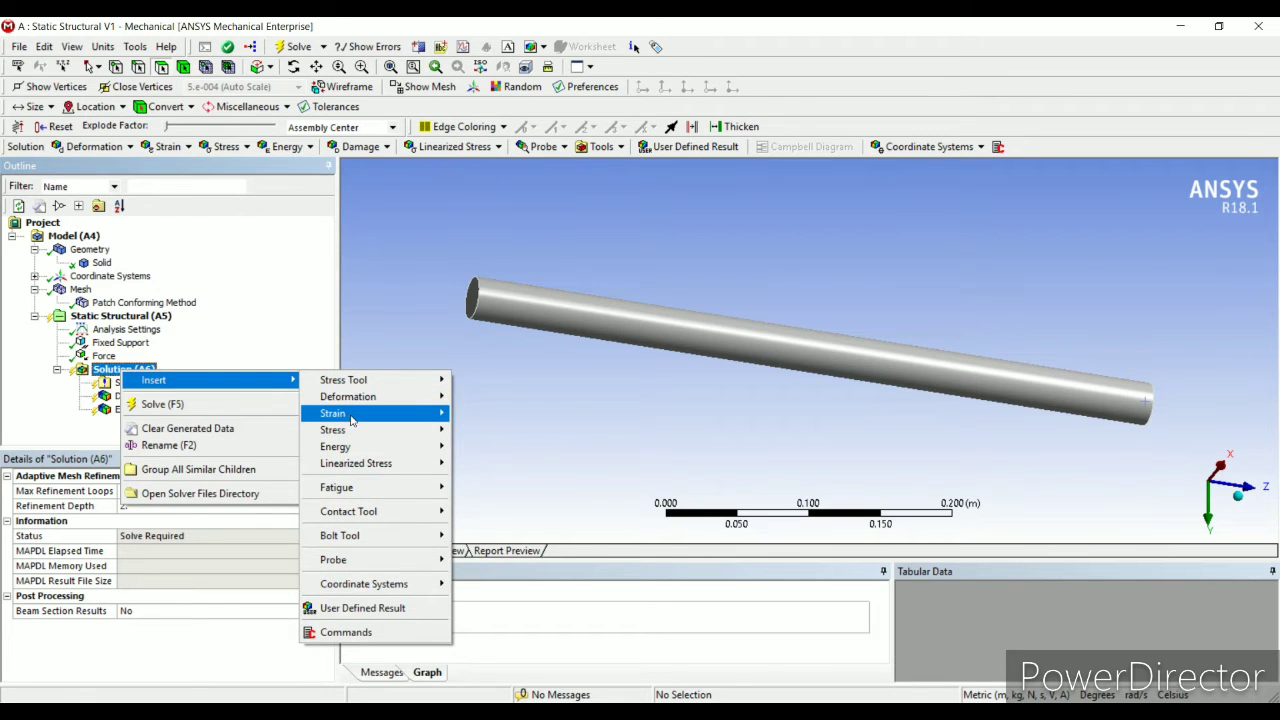
pyautogui.moveTo(350, 420)
pyautogui.click(462, 414)
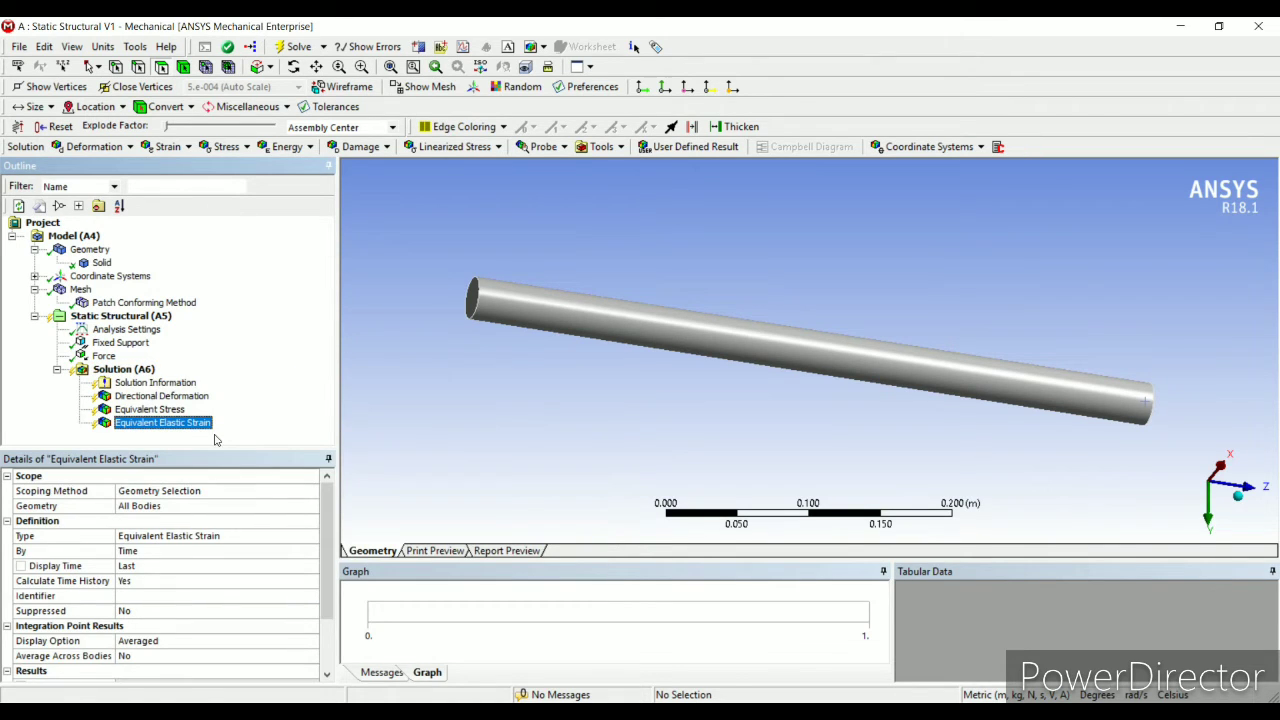
# Step: Solve the static structural analysis for the deformation, stress and strain results
pyautogui.click(148, 370)
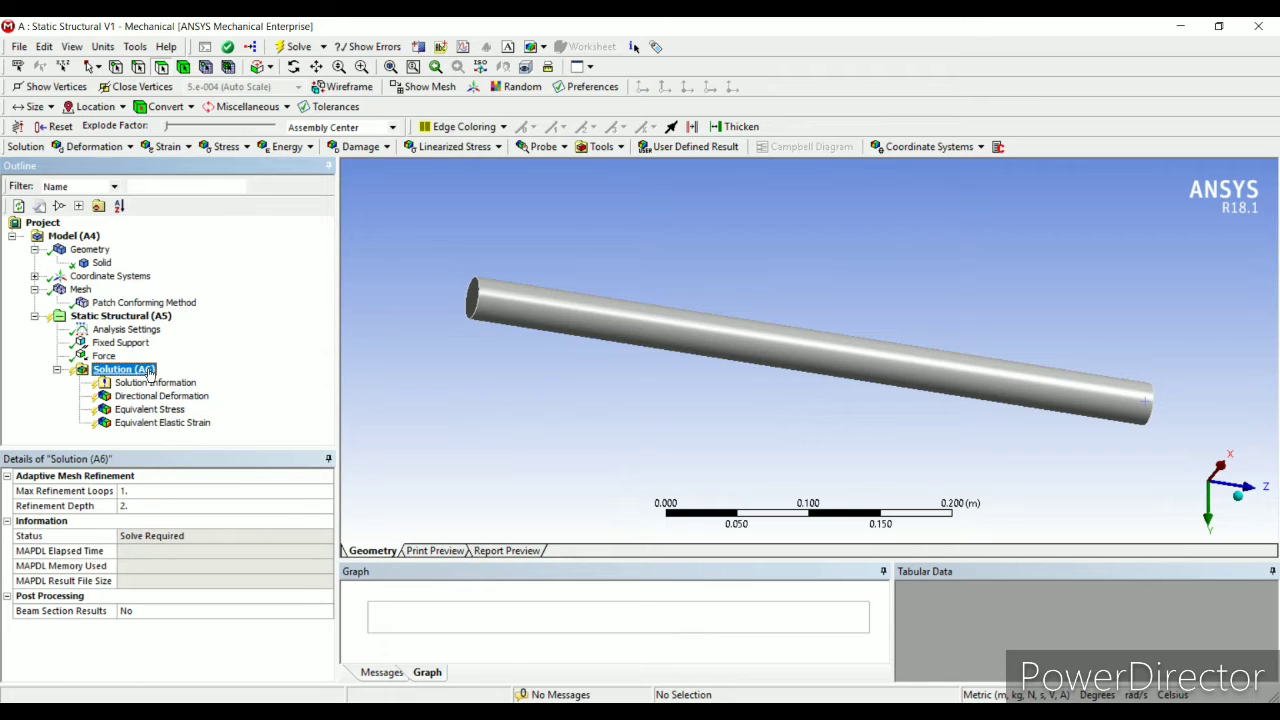
pyautogui.rightClick(149, 371)
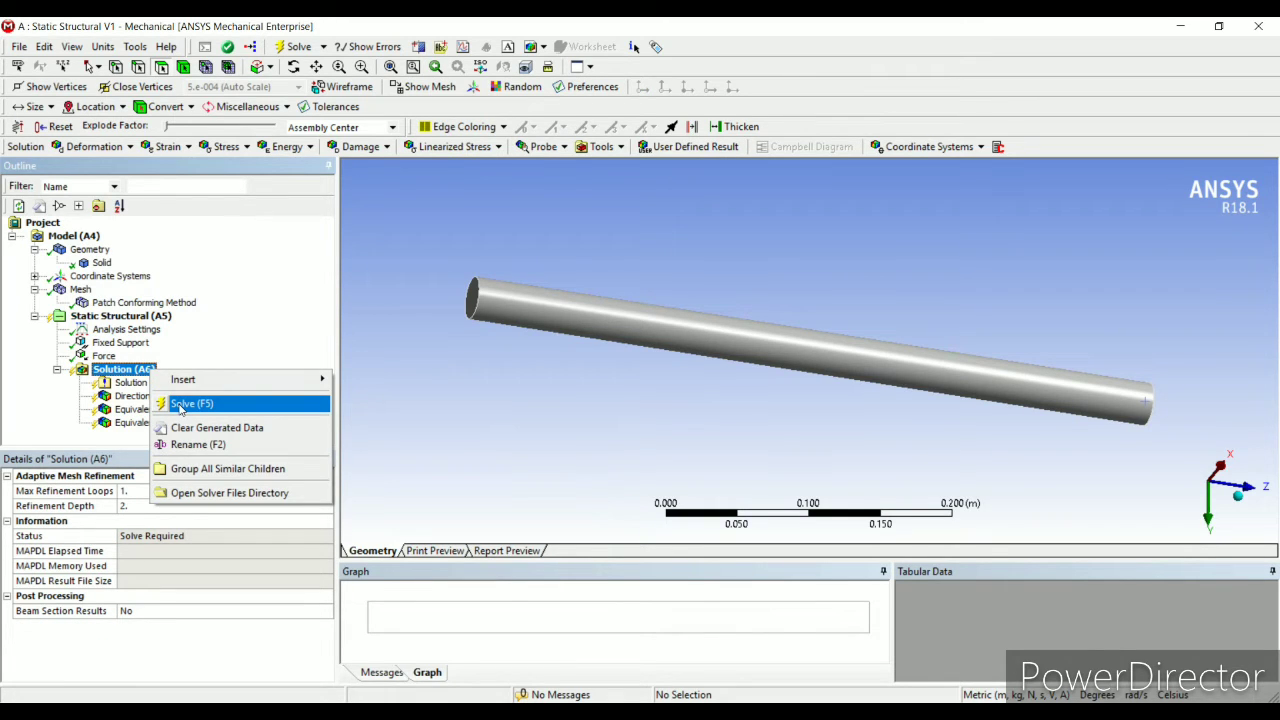
pyautogui.click(205, 352)
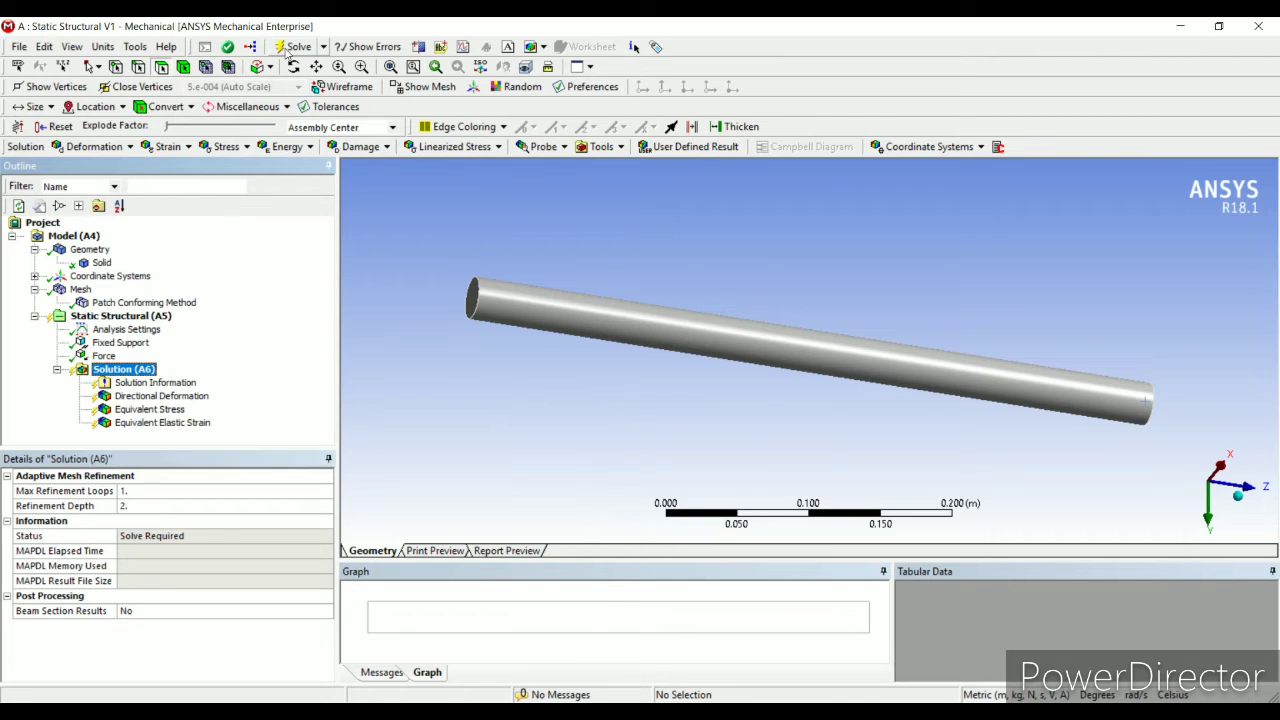
pyautogui.click(292, 47)
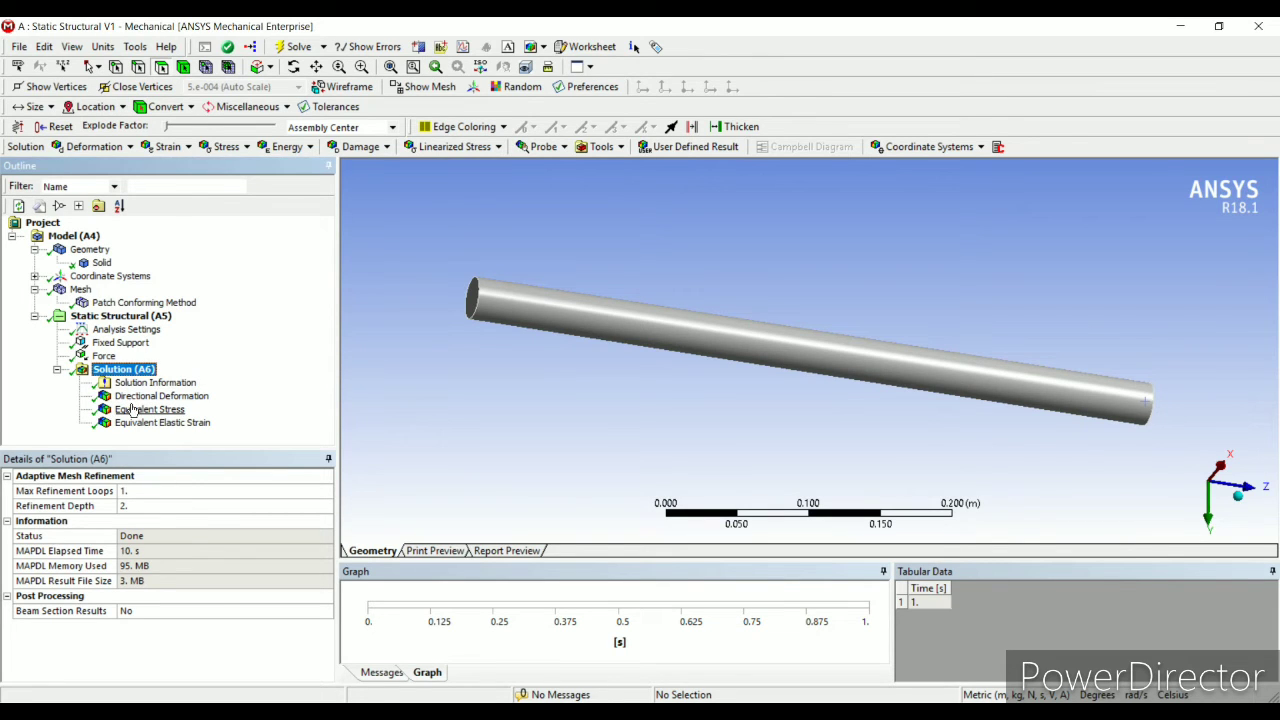
# Step: Display the Directional Deformation contour, activate Probe, and turn on the maximum and minimum labels
pyautogui.click(145, 396)
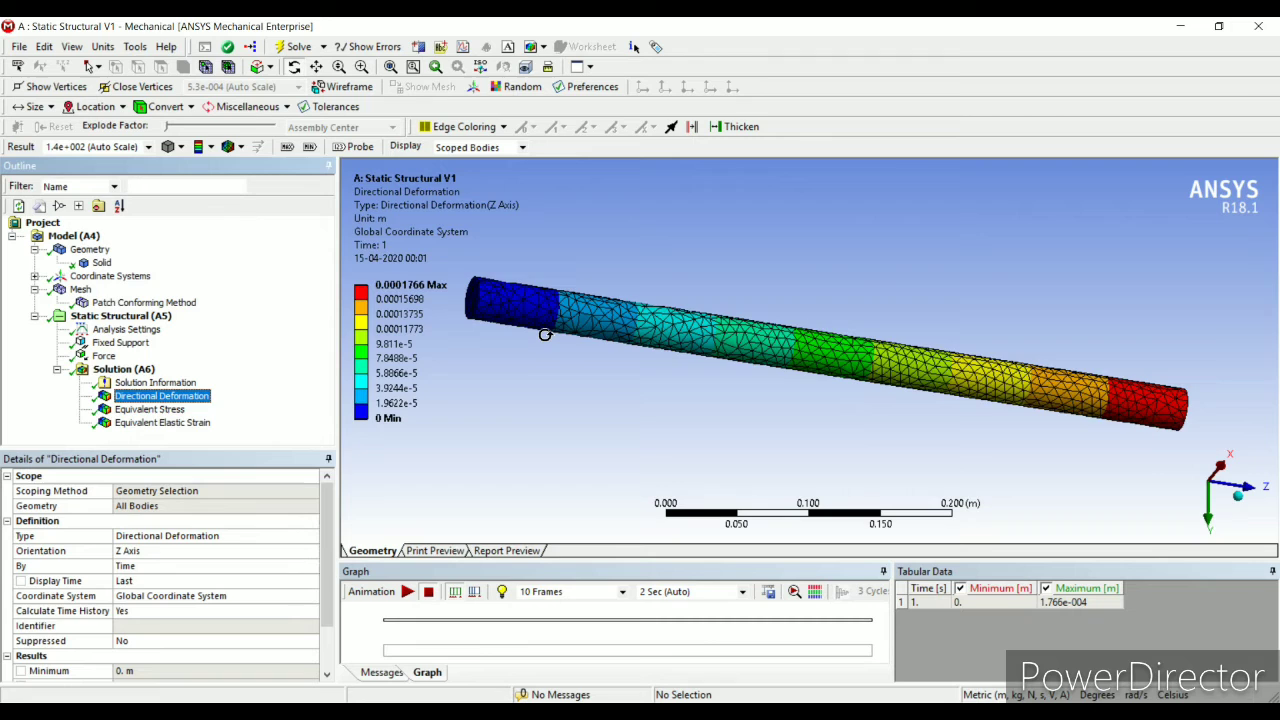
pyautogui.moveTo(543, 331); pyautogui.dragTo(483, 339, button='middle')
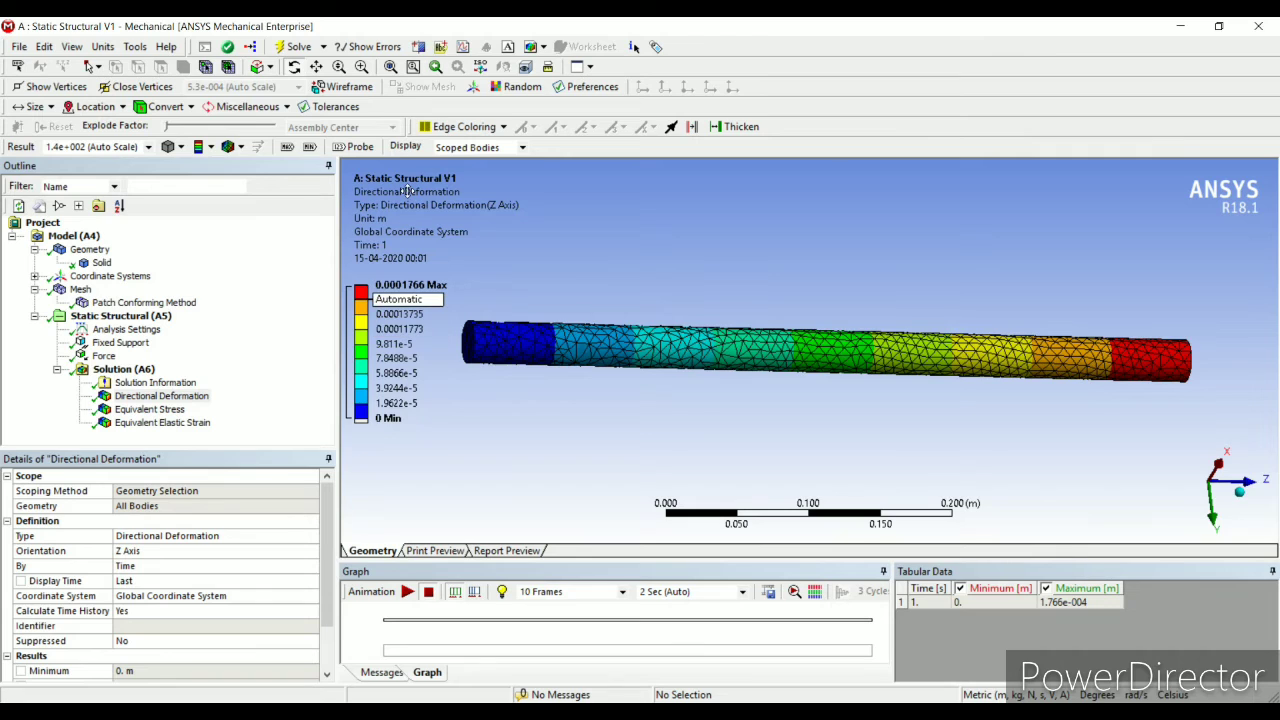
pyautogui.click(356, 147)
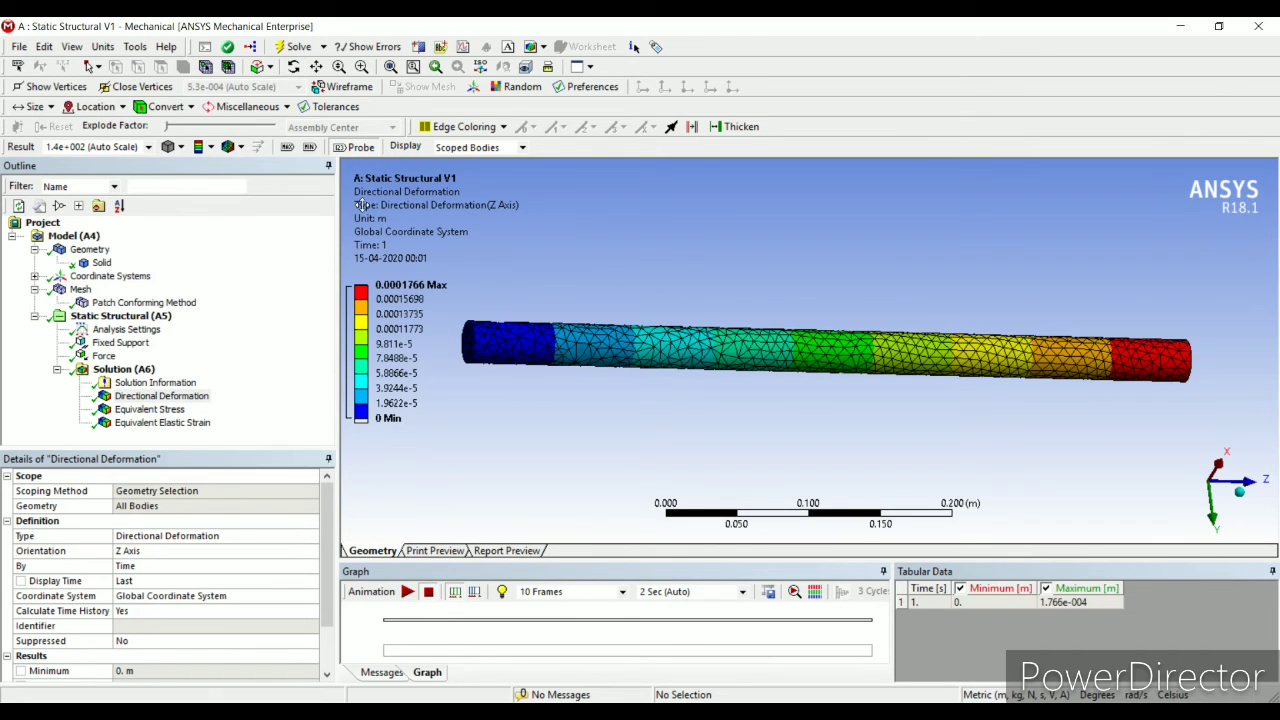
pyautogui.click(287, 147)
pyautogui.click(310, 147)
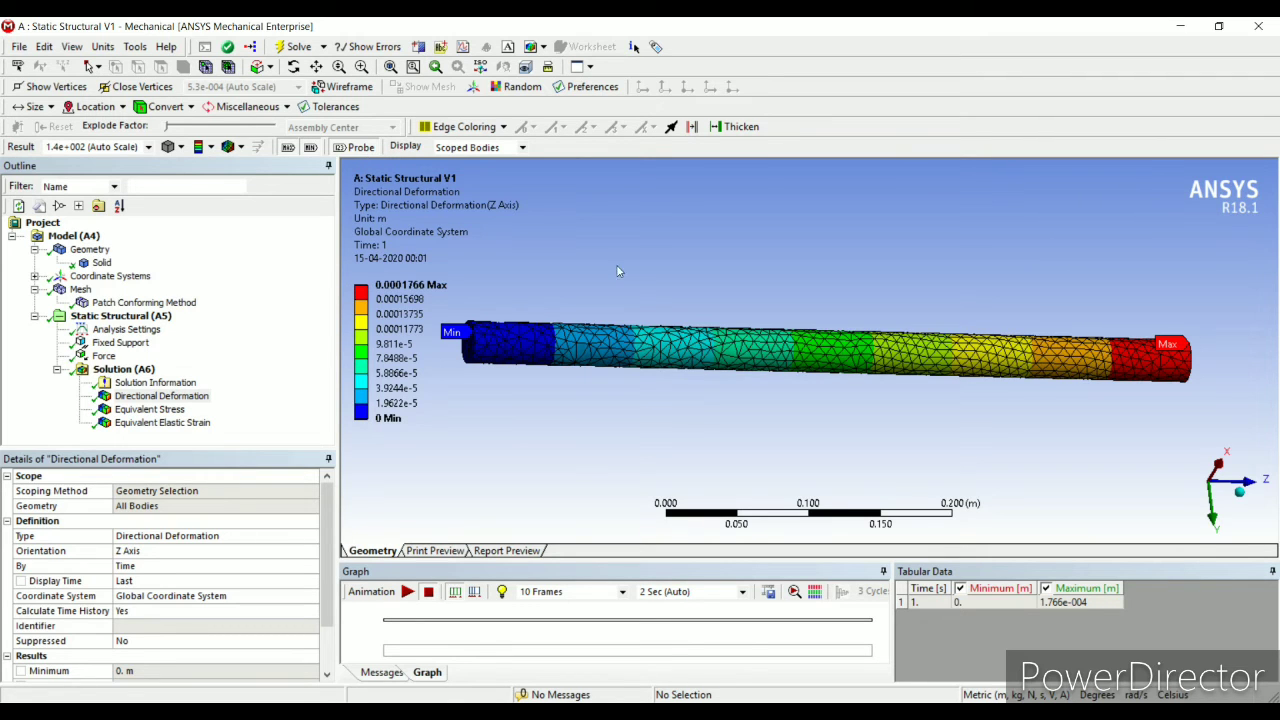
# Step: Probe the Z-axis deformation at several points on the bar's surface around and beyond its mid-length
pyautogui.click(845, 349)
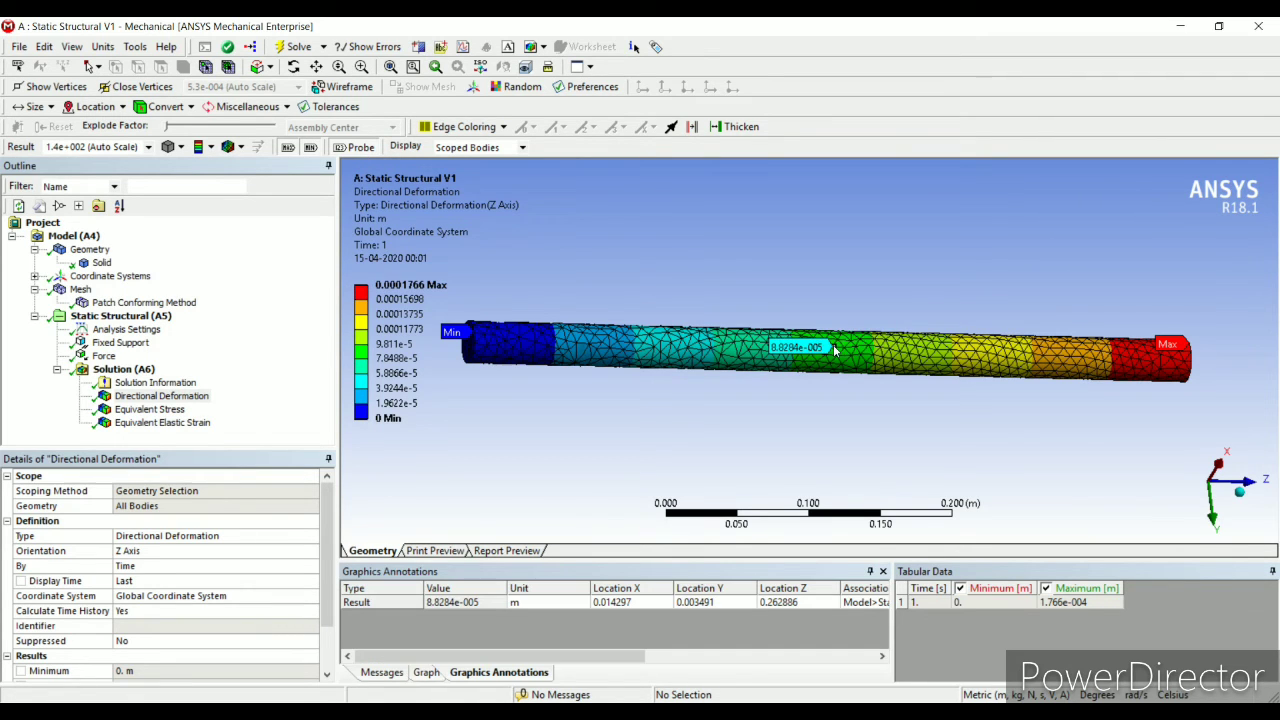
pyautogui.scroll(3, 843, 360)
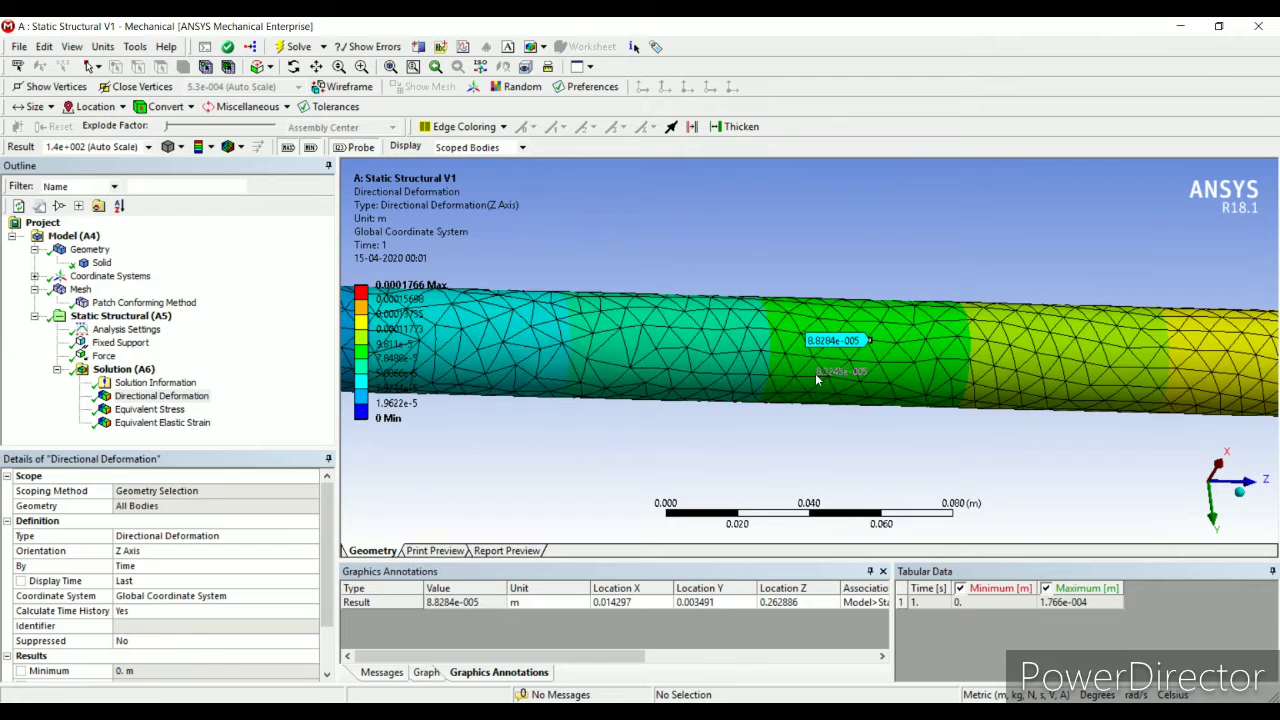
pyautogui.scroll(1, 843, 368)
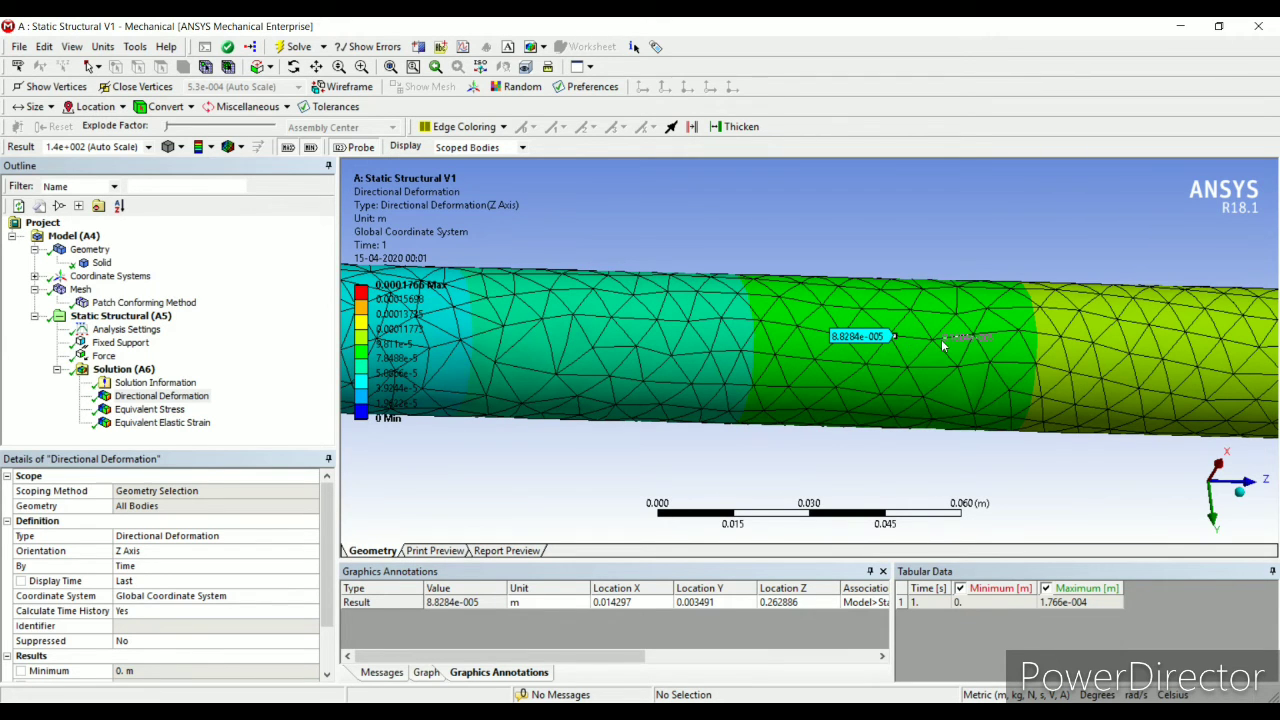
pyautogui.click(913, 327)
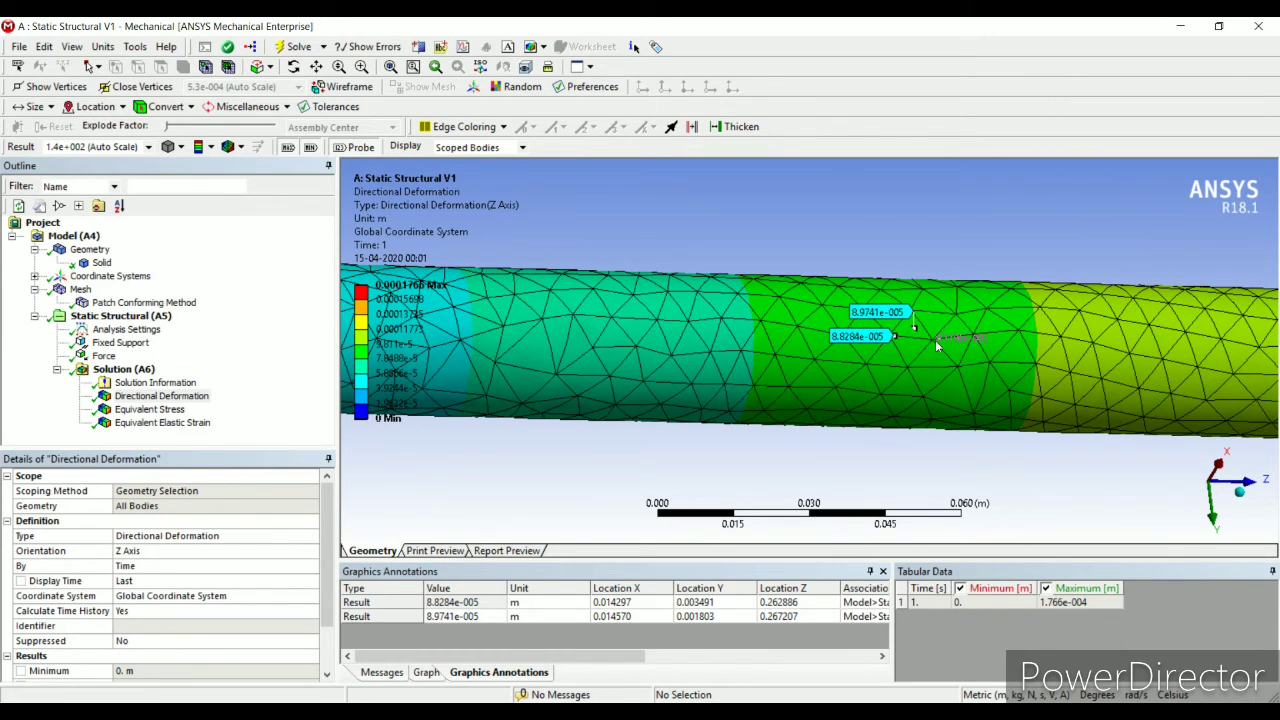
pyautogui.click(934, 341)
pyautogui.click(1117, 348)
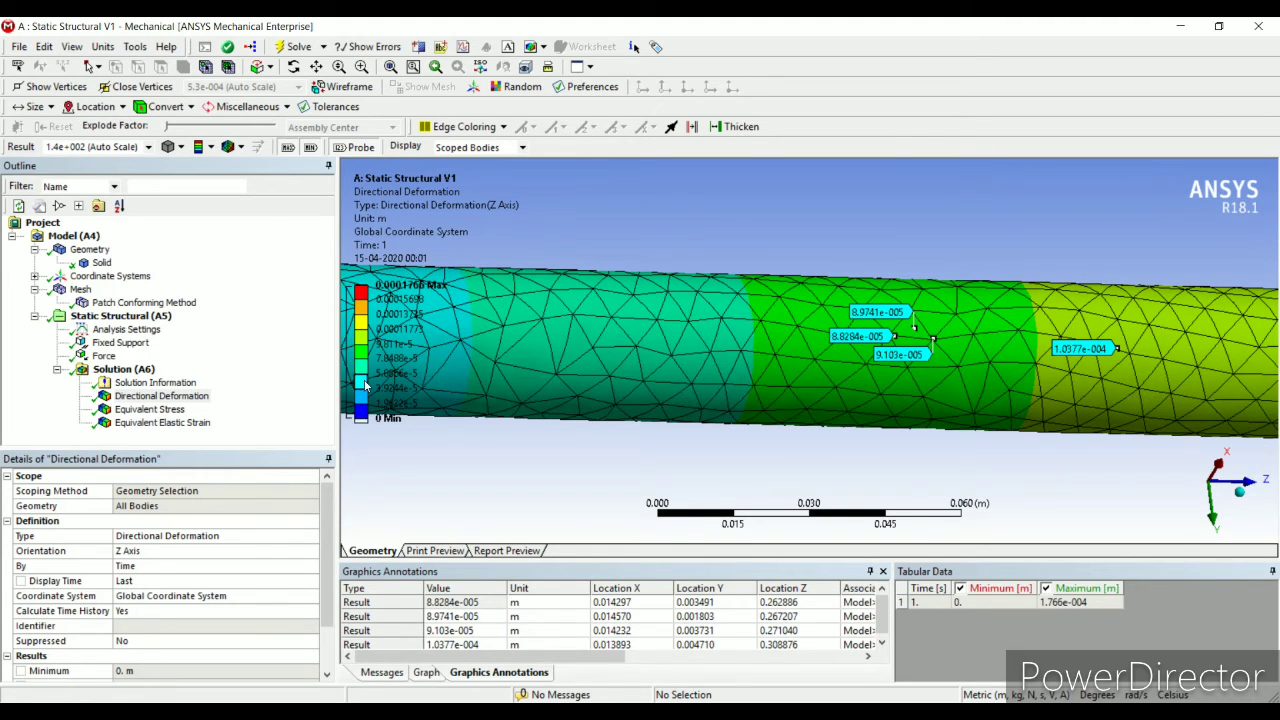
pyautogui.click(420, 334)
pyautogui.scroll(-2, 1085, 388)
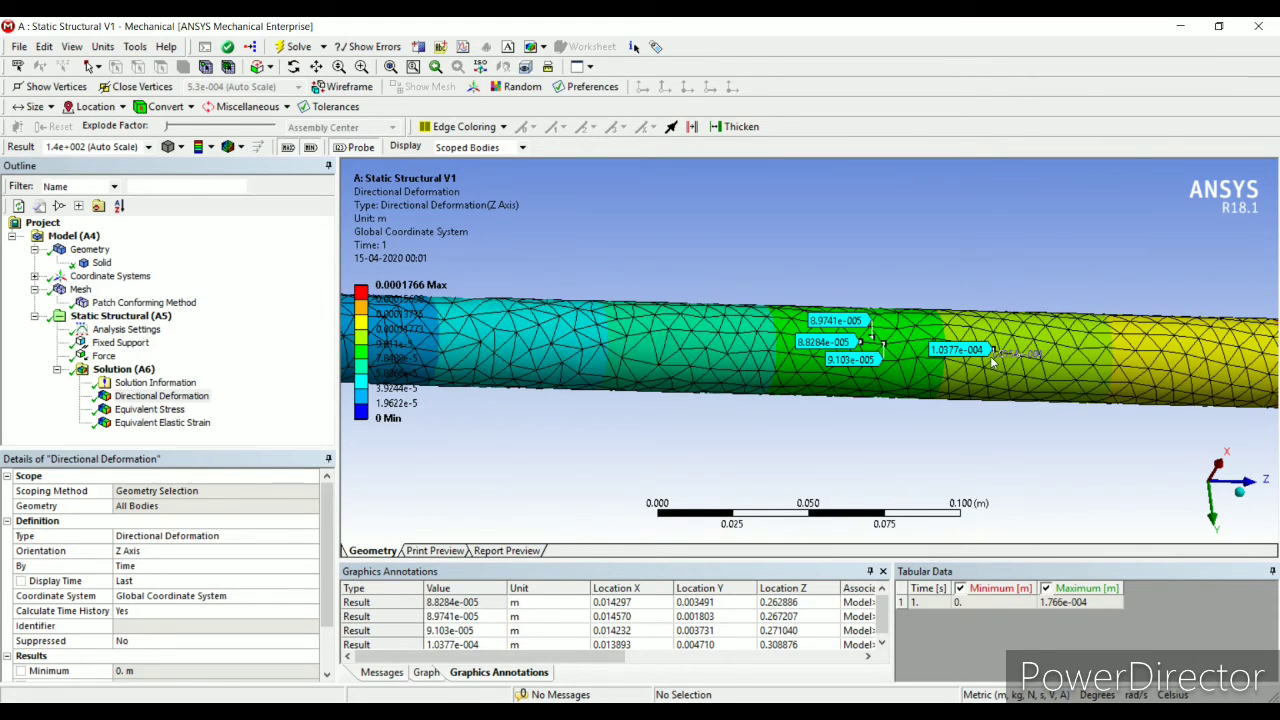
# Step: Display the Equivalent Stress contour and examine the stress near the bar's fixed end
pyautogui.click(150, 410)
pyautogui.scroll(-3, 710, 385)
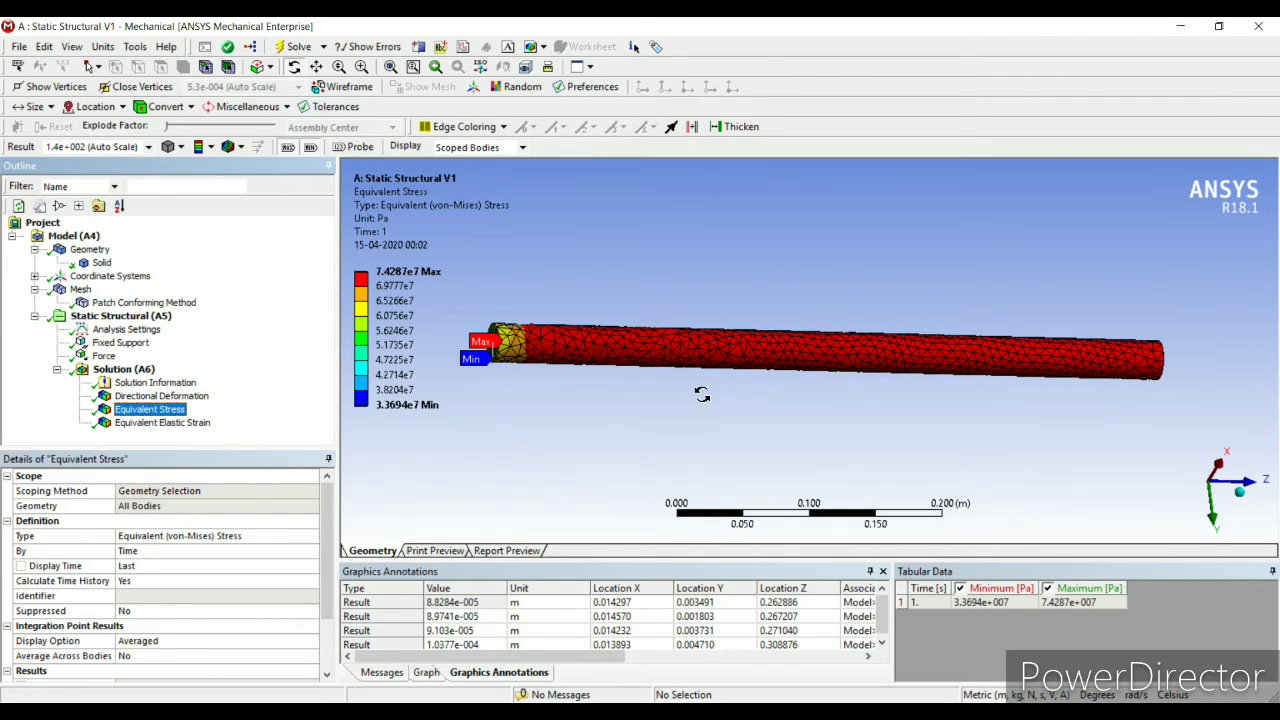
pyautogui.moveTo(661, 388); pyautogui.dragTo(440, 496)
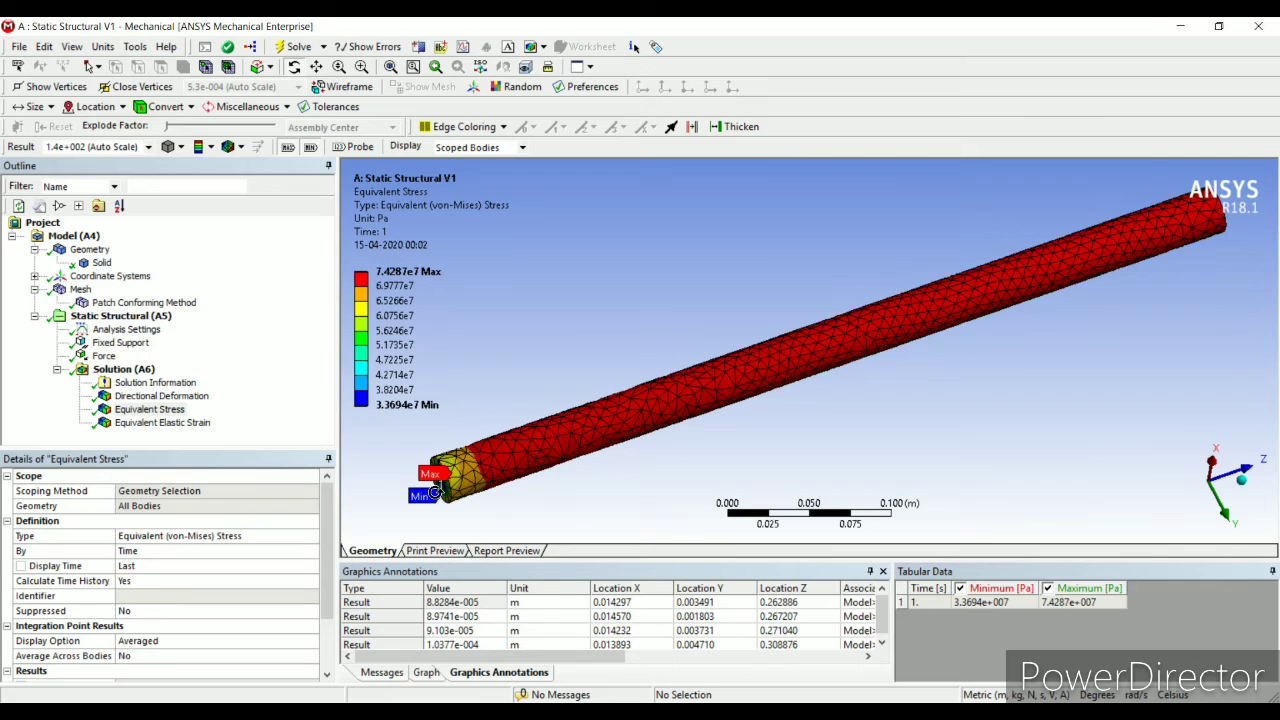
# Step: Display the Equivalent Elastic Strain contour and examine the strain along the bar and at its fixed end
pyautogui.click(165, 423)
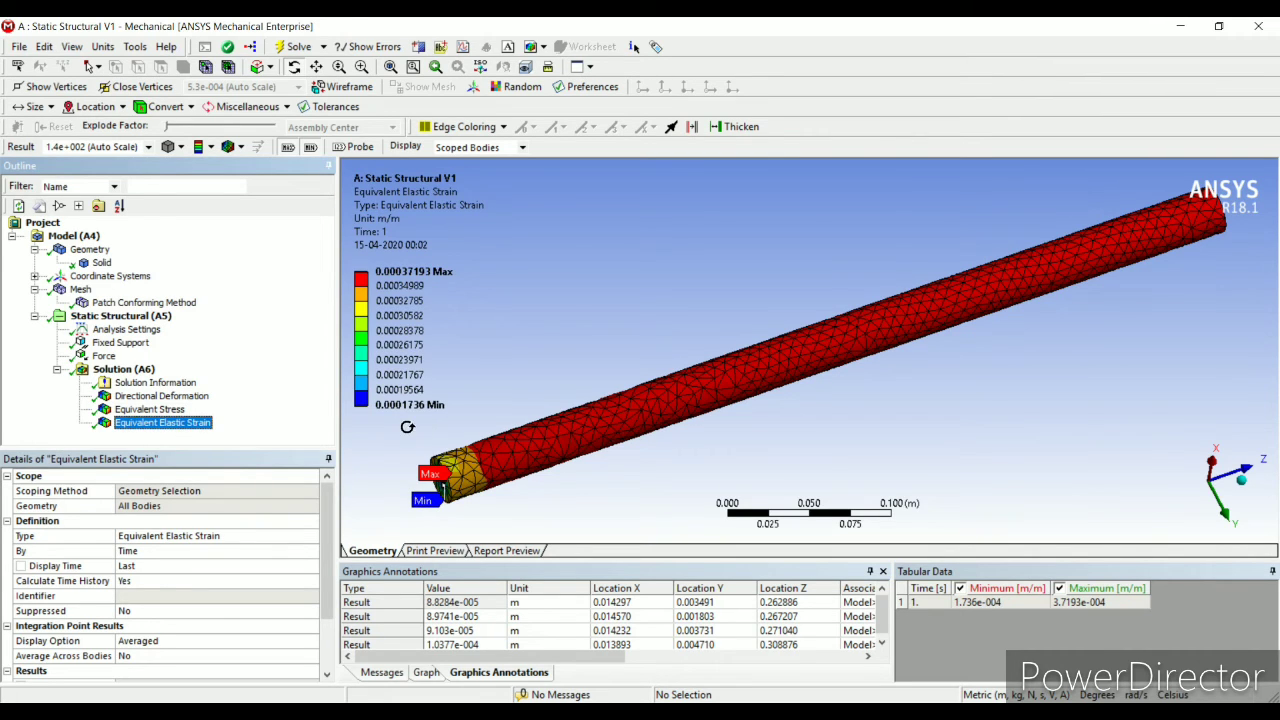
pyautogui.moveTo(516, 445); pyautogui.dragTo(437, 487)
pyautogui.scroll(2, 440, 483)
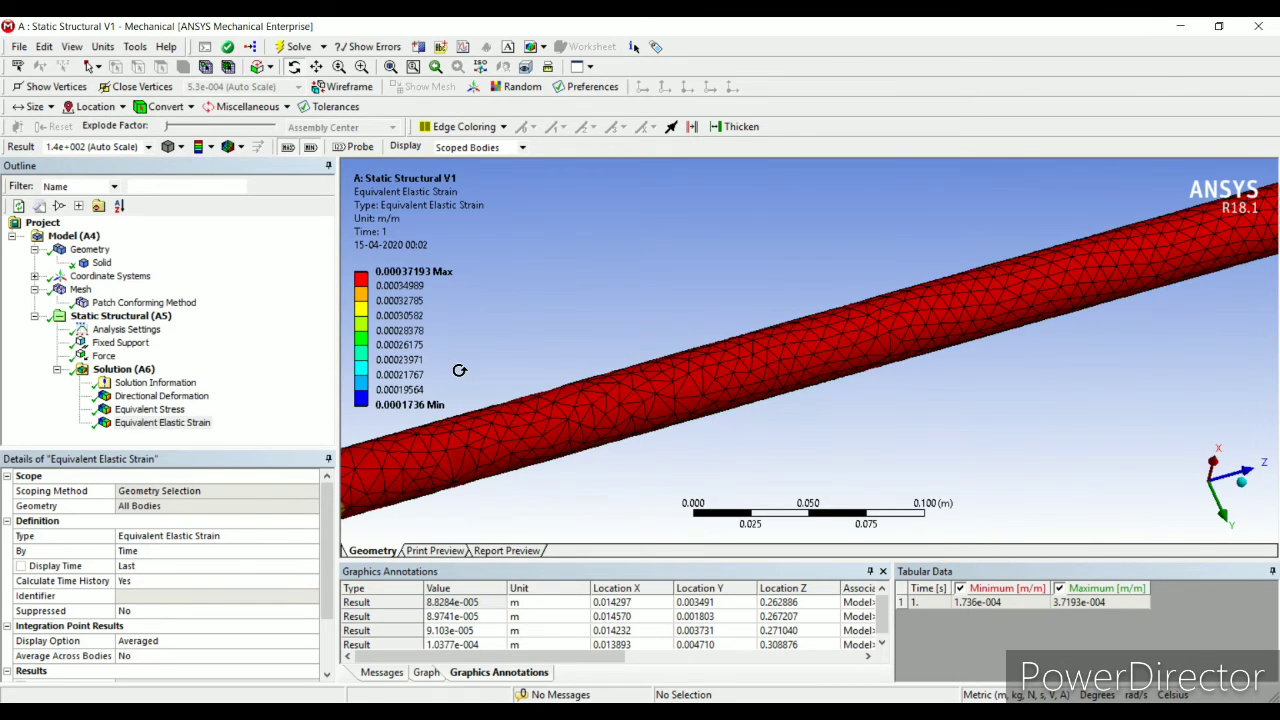
pyautogui.scroll(-2, 505, 437)
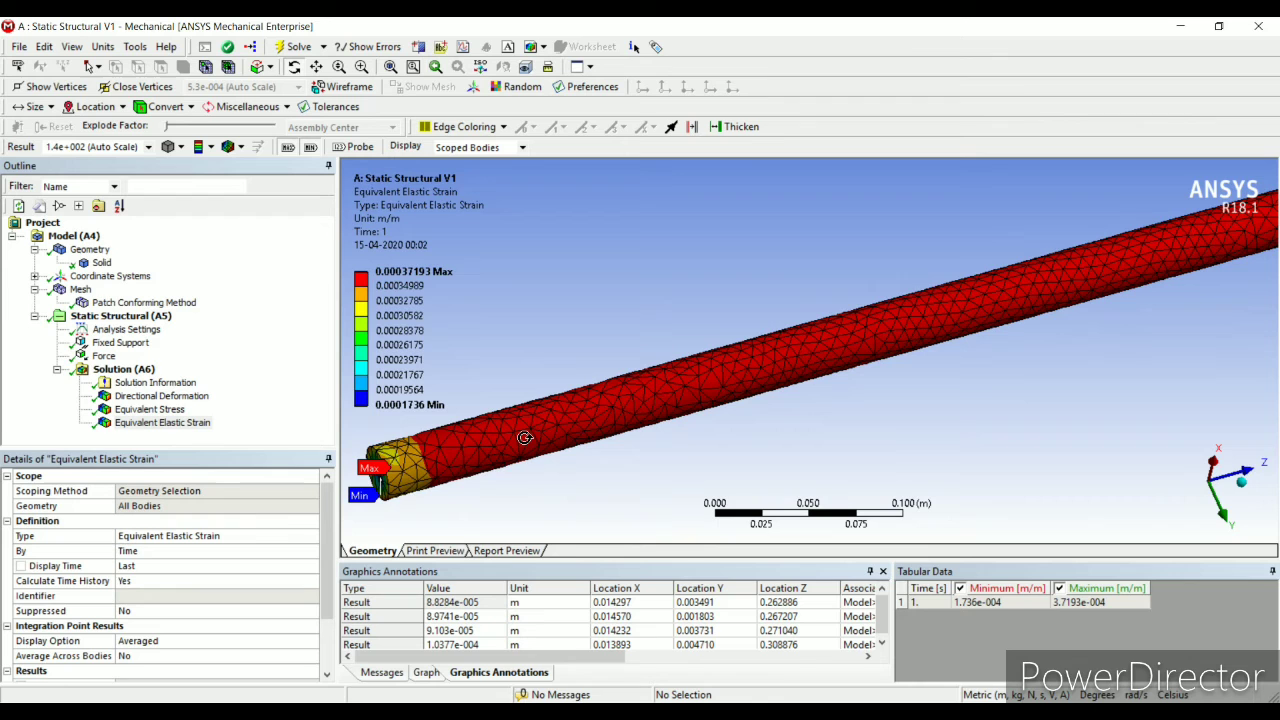
pyautogui.moveTo(375, 478)
pyautogui.mouseDown()
pyautogui.moveTo(486, 453)
pyautogui.moveTo(470, 500)
pyautogui.moveTo(476, 540)
pyautogui.mouseUp()
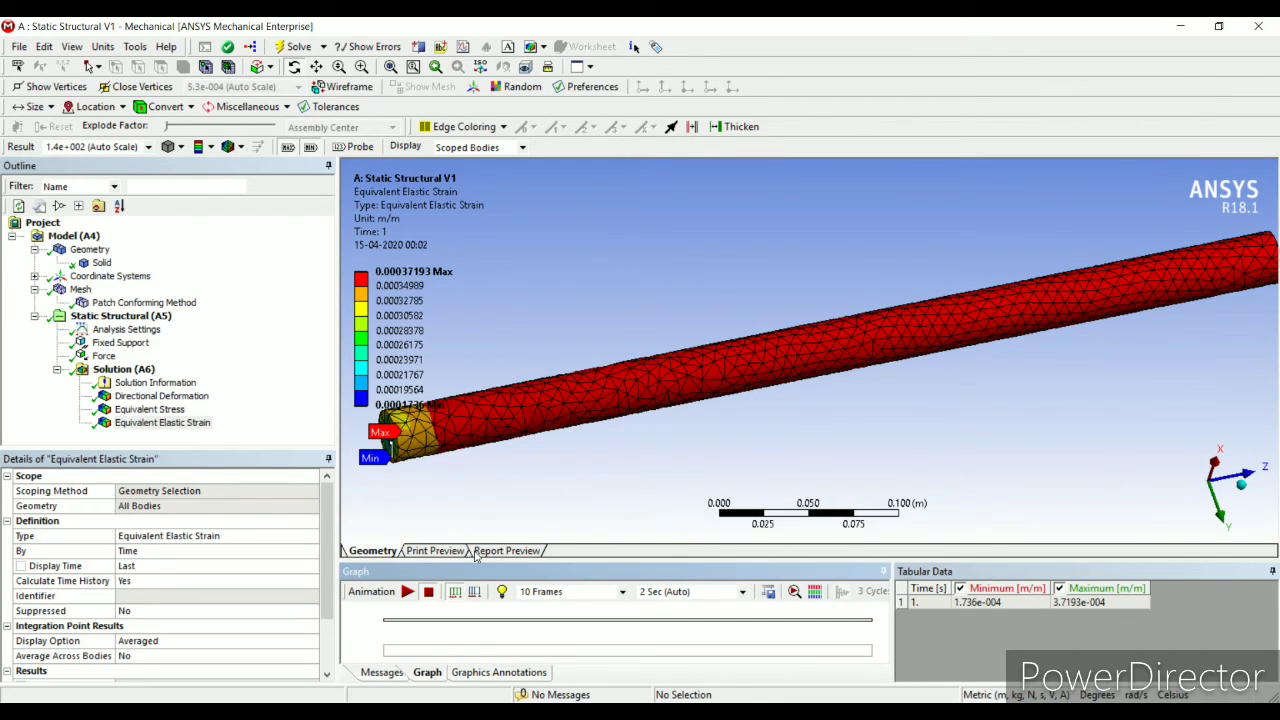
# Step: Enlarge the graph area and play the Equivalent Elastic Strain animation, pausing it after viewing the whole bar
pyautogui.click(393, 677)
pyautogui.click(420, 676)
pyautogui.moveTo(617, 558); pyautogui.dragTo(619, 530)
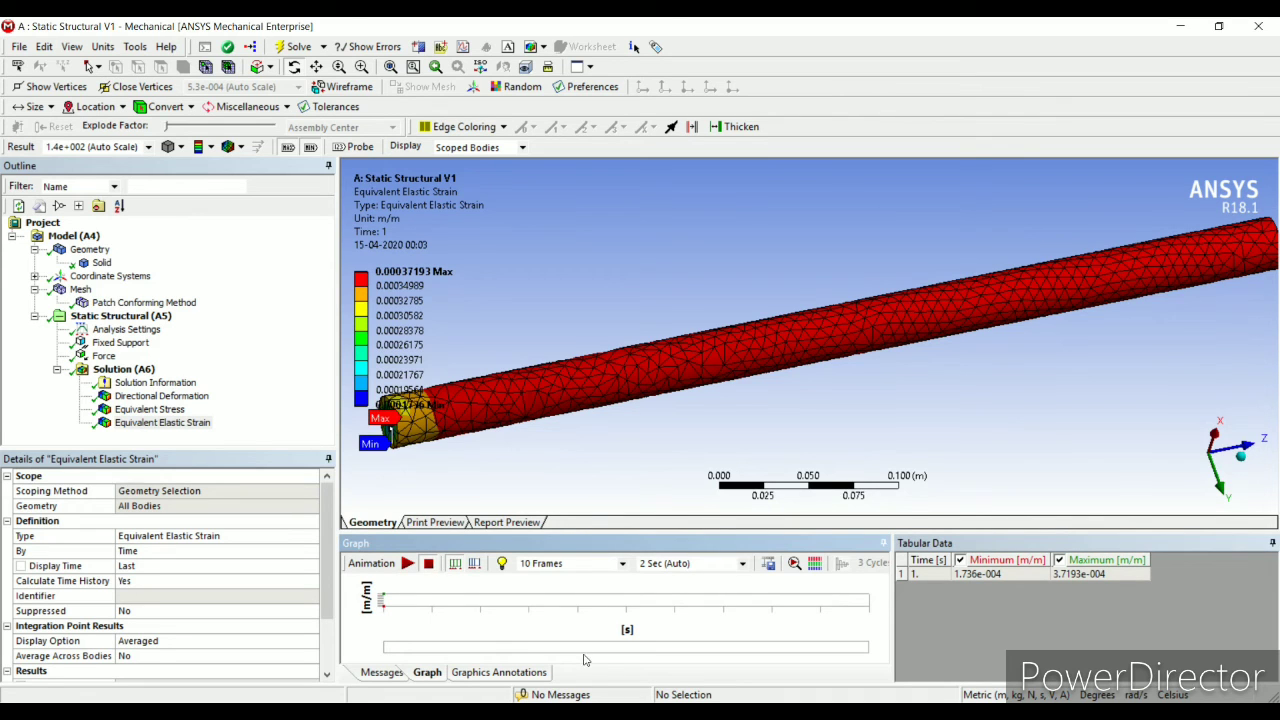
pyautogui.click(407, 563)
pyautogui.scroll(-2, 640, 428)
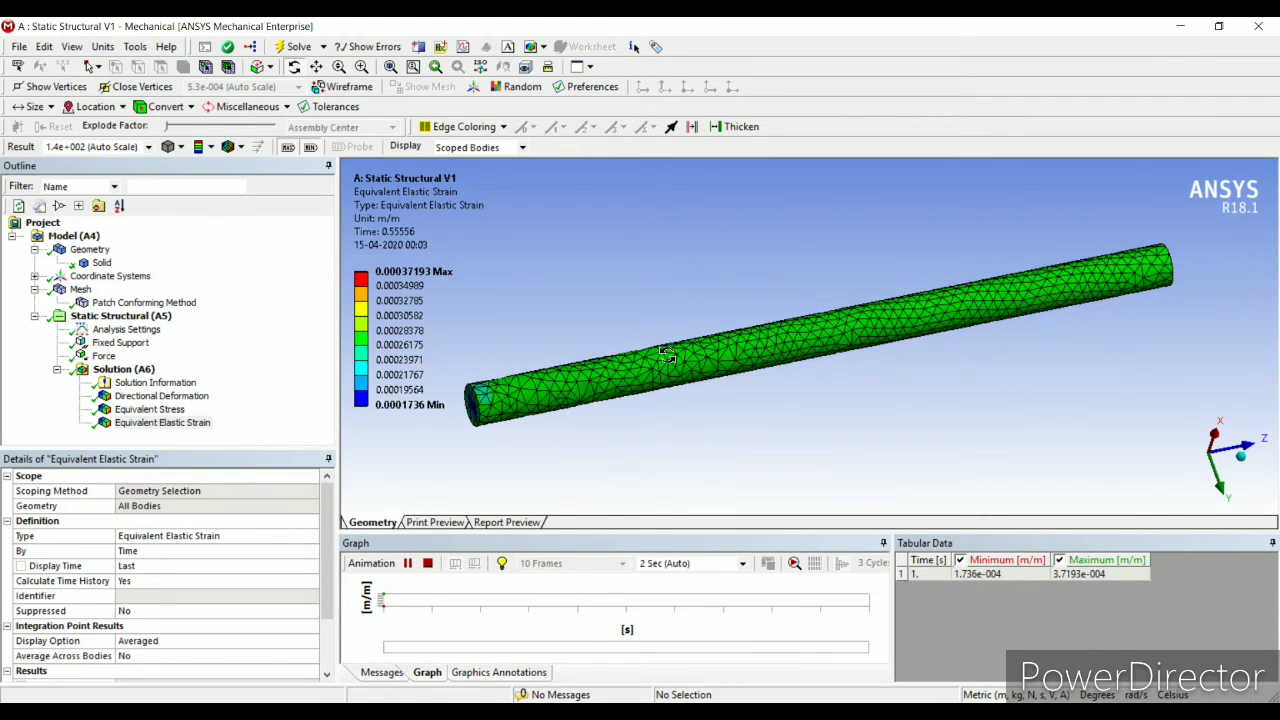
pyautogui.click(407, 563)
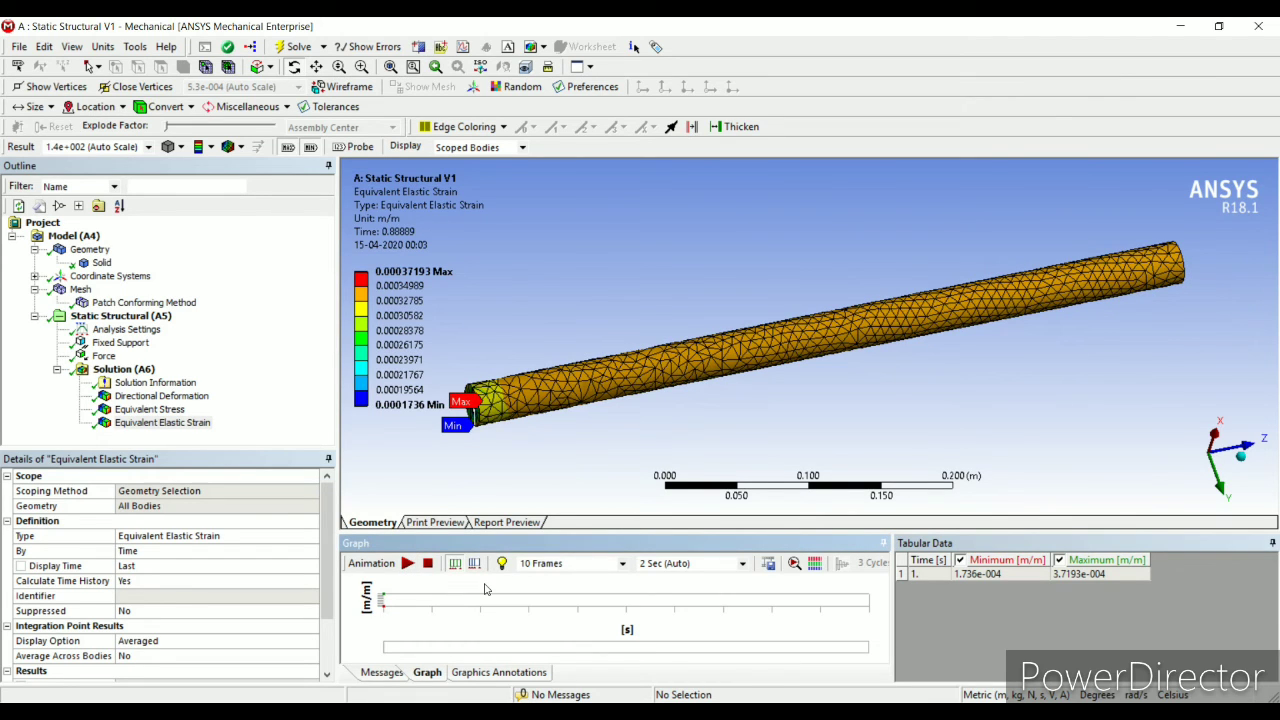
# Step: Open the AVI video export for the strain animation and cancel it without saving
pyautogui.click(768, 566)
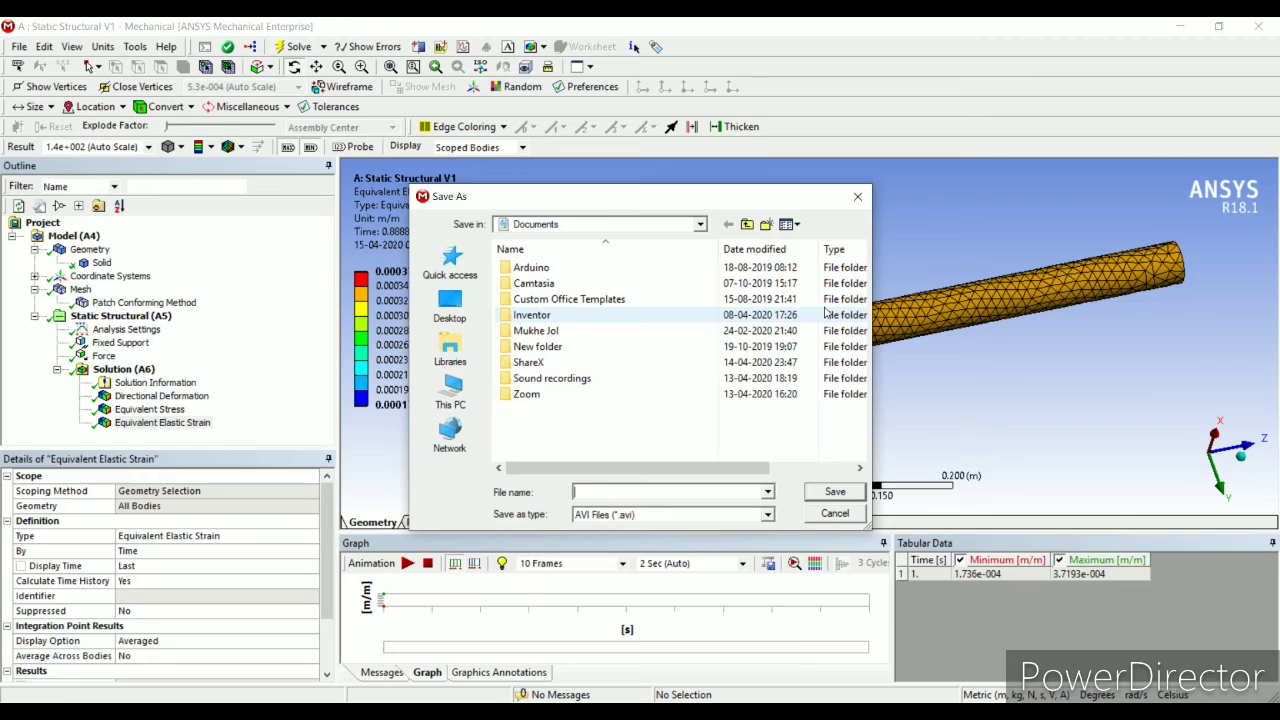
pyautogui.click(857, 196)
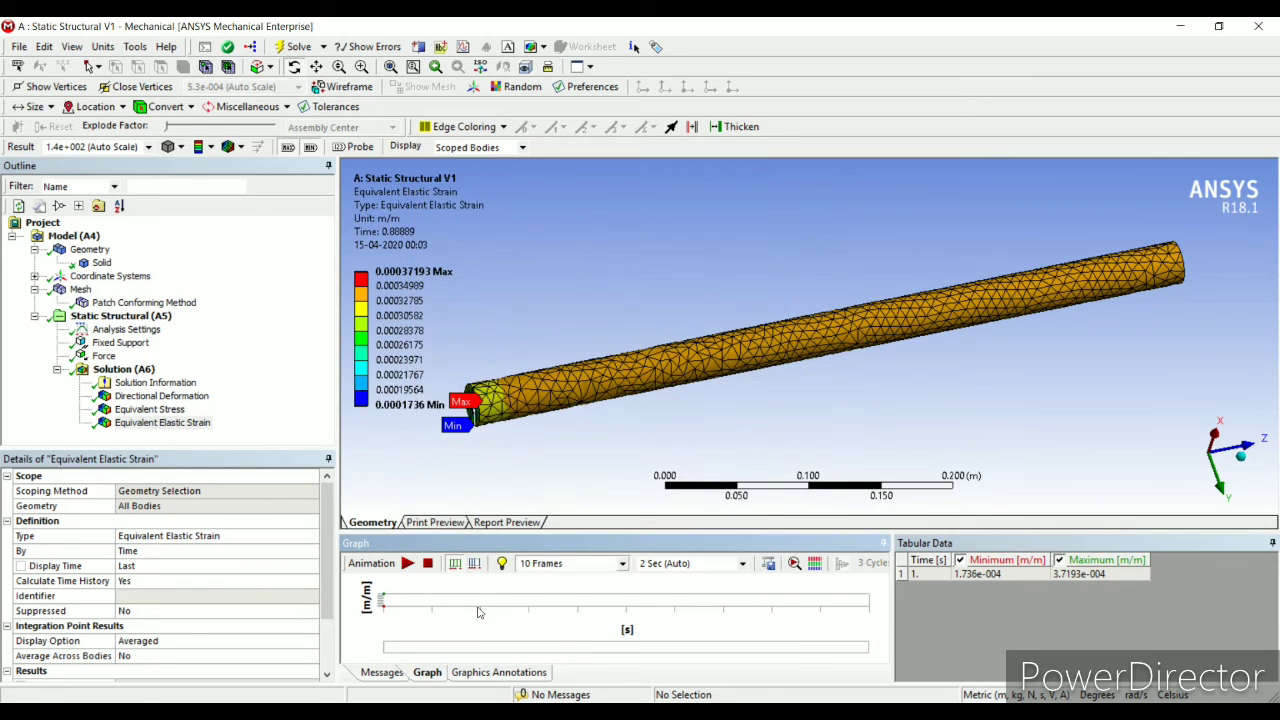
# Step: Set the strain animation to 20 frames, play it and pause it
pyautogui.click(620, 568)
pyautogui.click(566, 606)
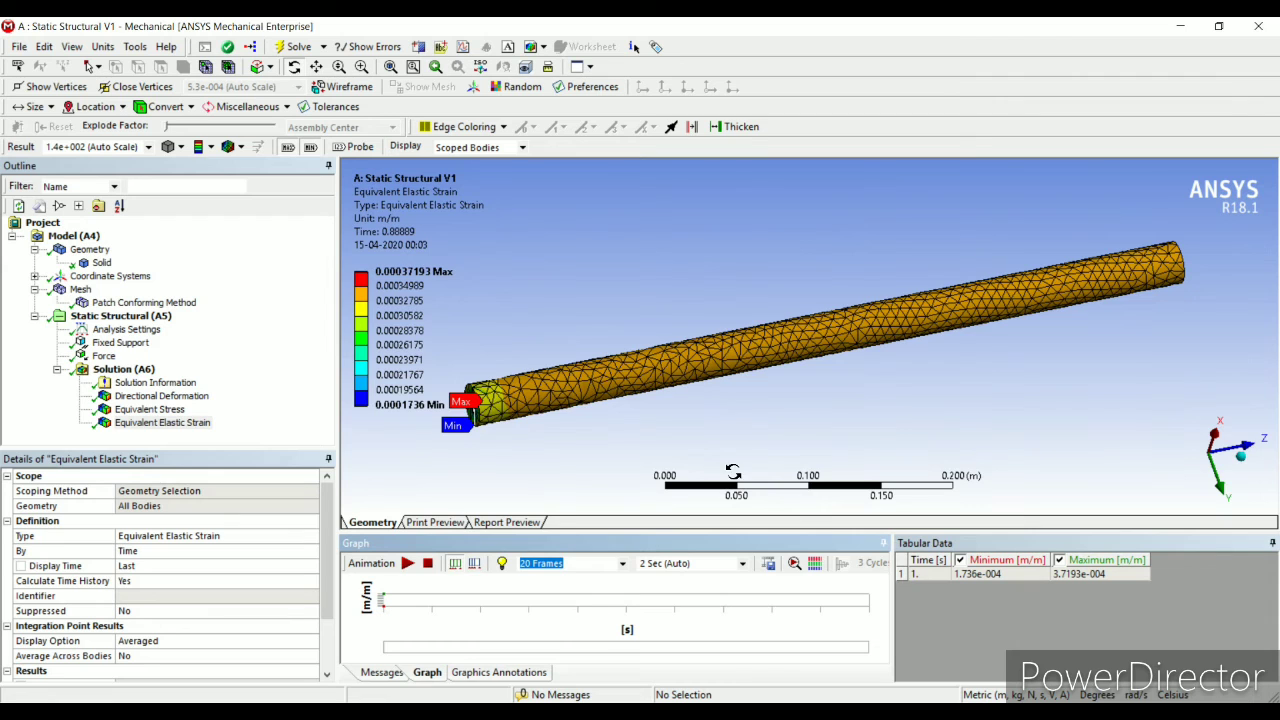
pyautogui.click(408, 564)
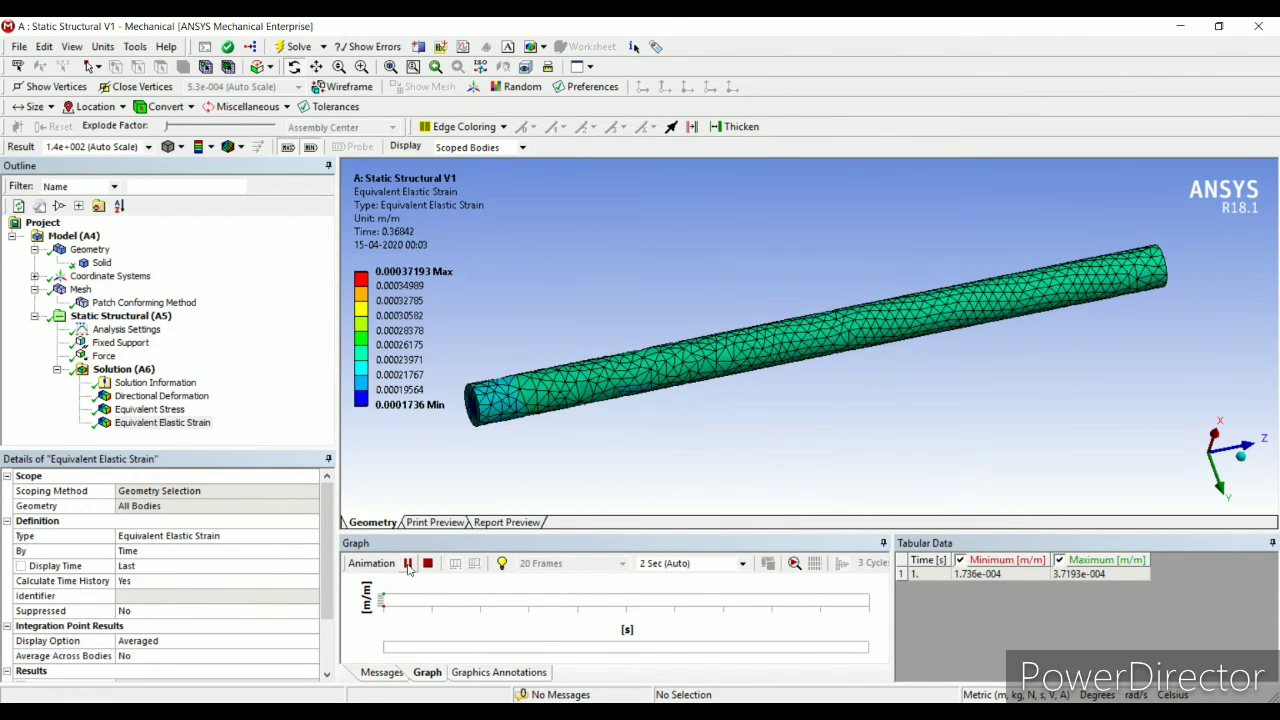
pyautogui.click(408, 564)
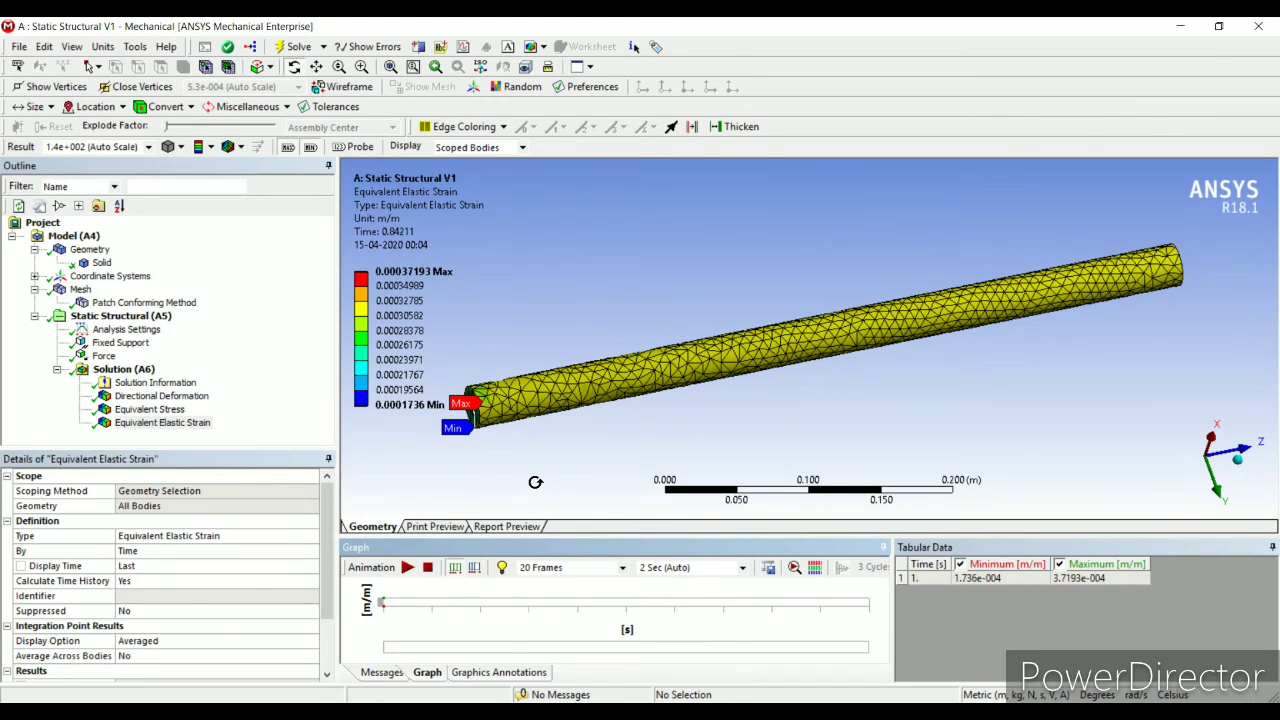
# Step: Open the print preview of the Equivalent Elastic Strain result and look through the page
pyautogui.click(435, 527)
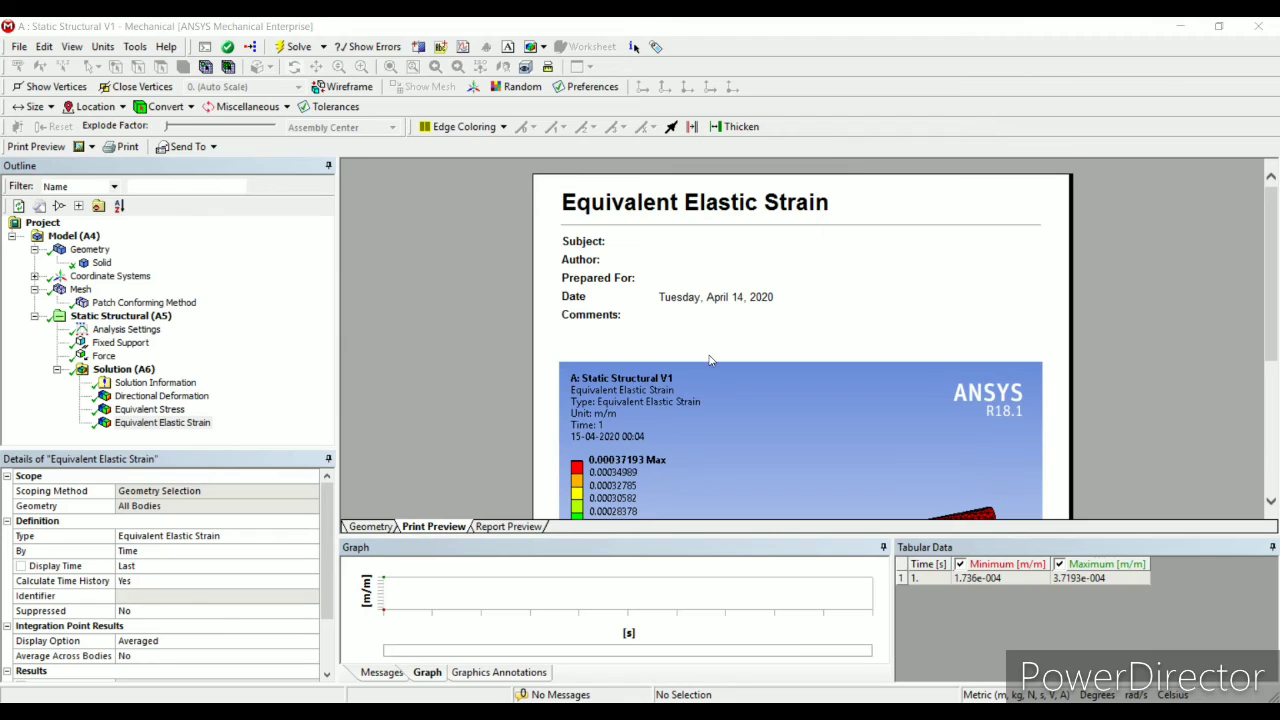
pyautogui.scroll(-3, 650, 400)
pyautogui.scroll(3, 574, 440)
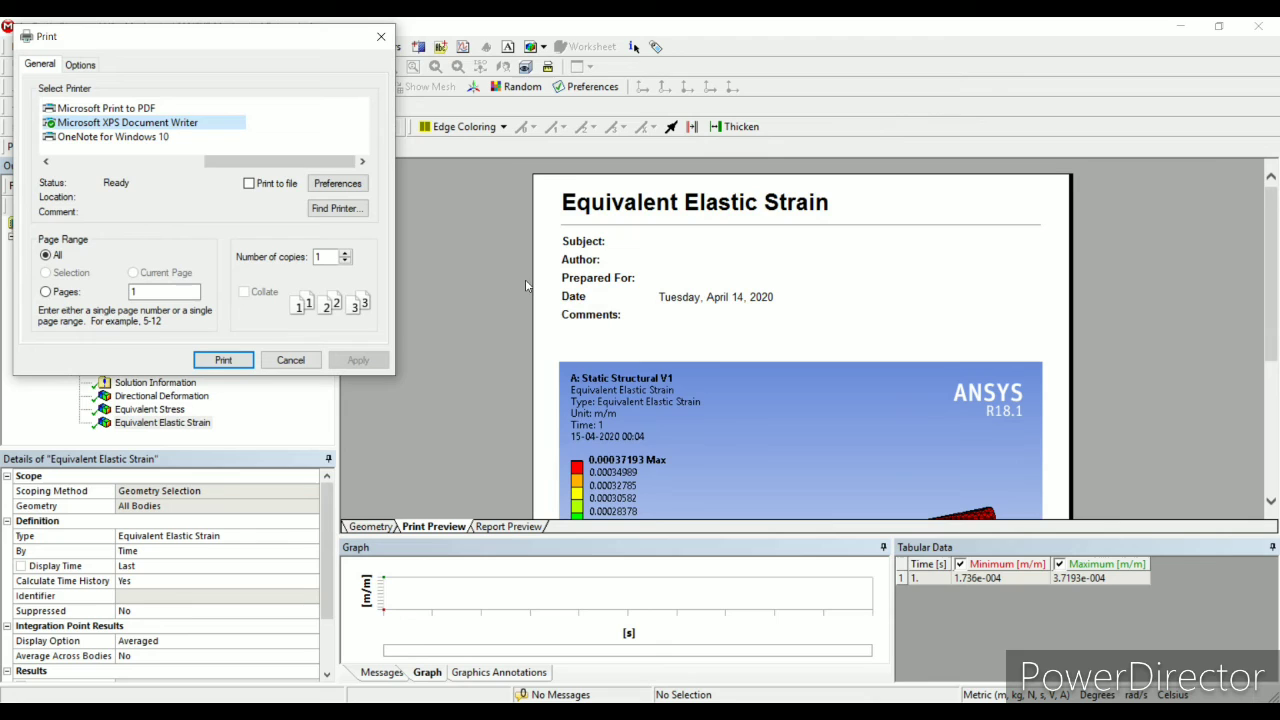
# Step: Start printing the strain preview with Microsoft Print to PDF, then cancel at the file-saving stage
pyautogui.click(133, 110)
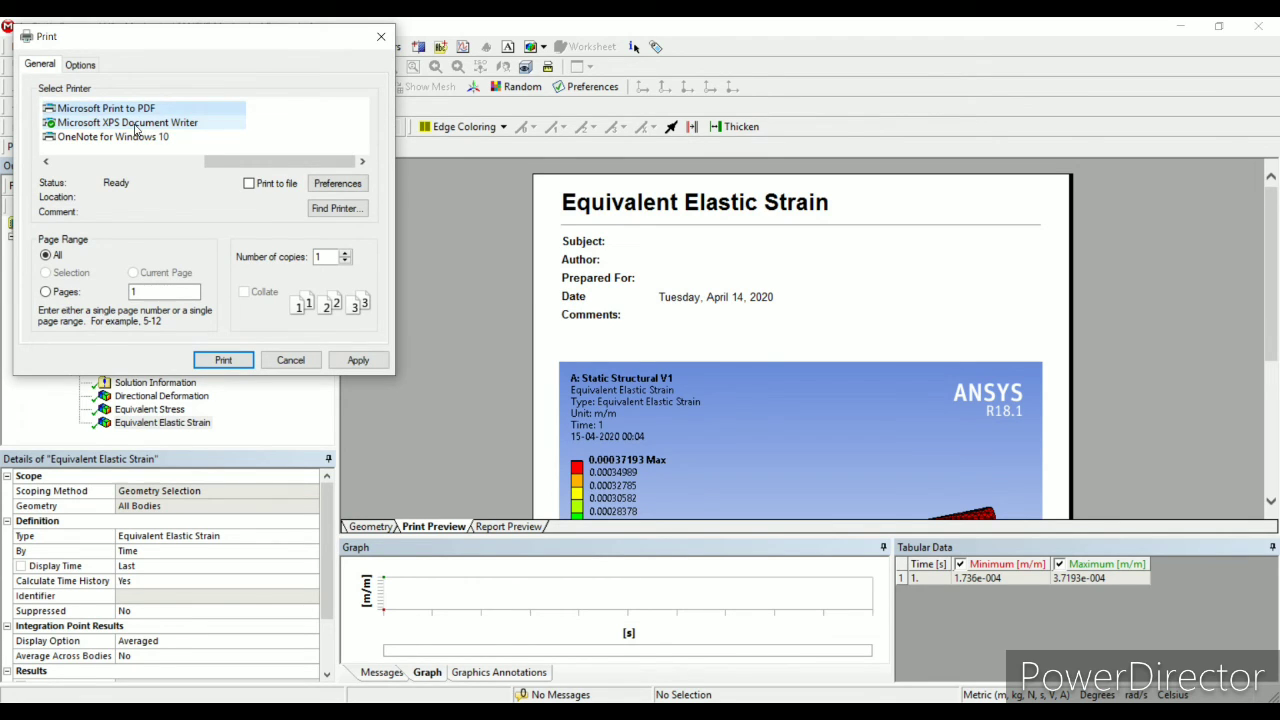
pyautogui.click(227, 364)
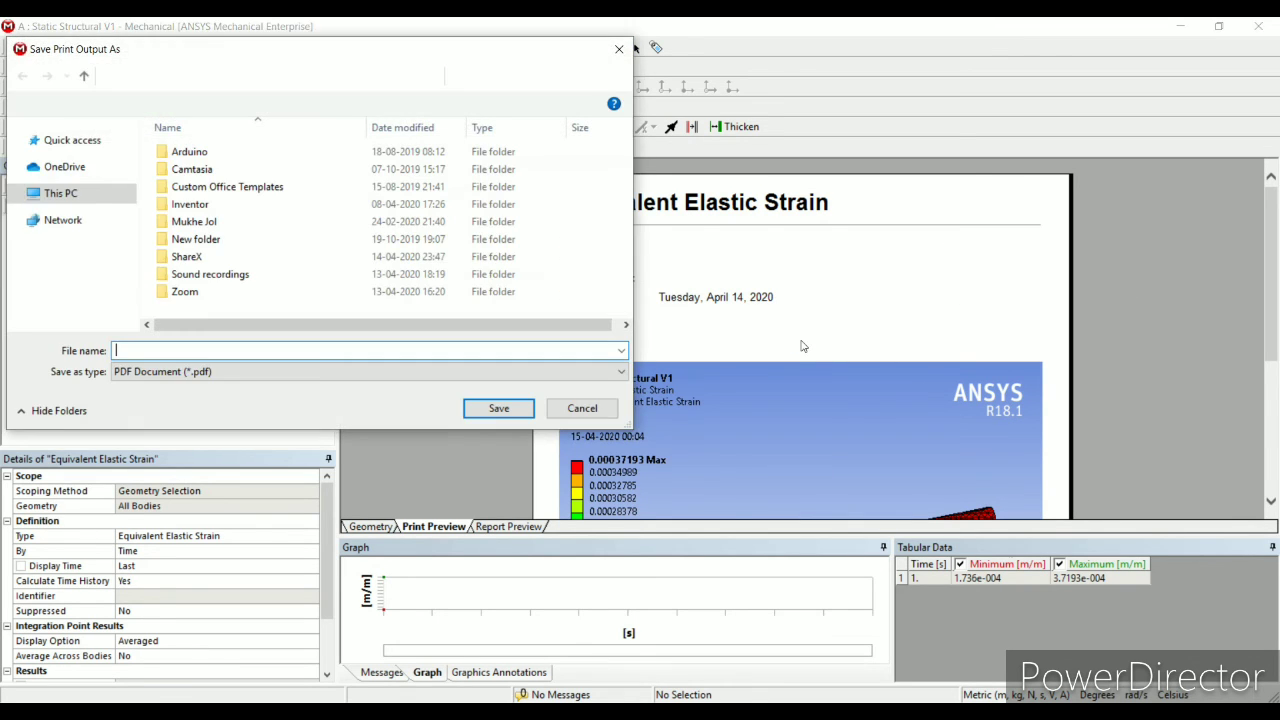
pyautogui.click(580, 408)
pyautogui.scroll(-1, 892, 366)
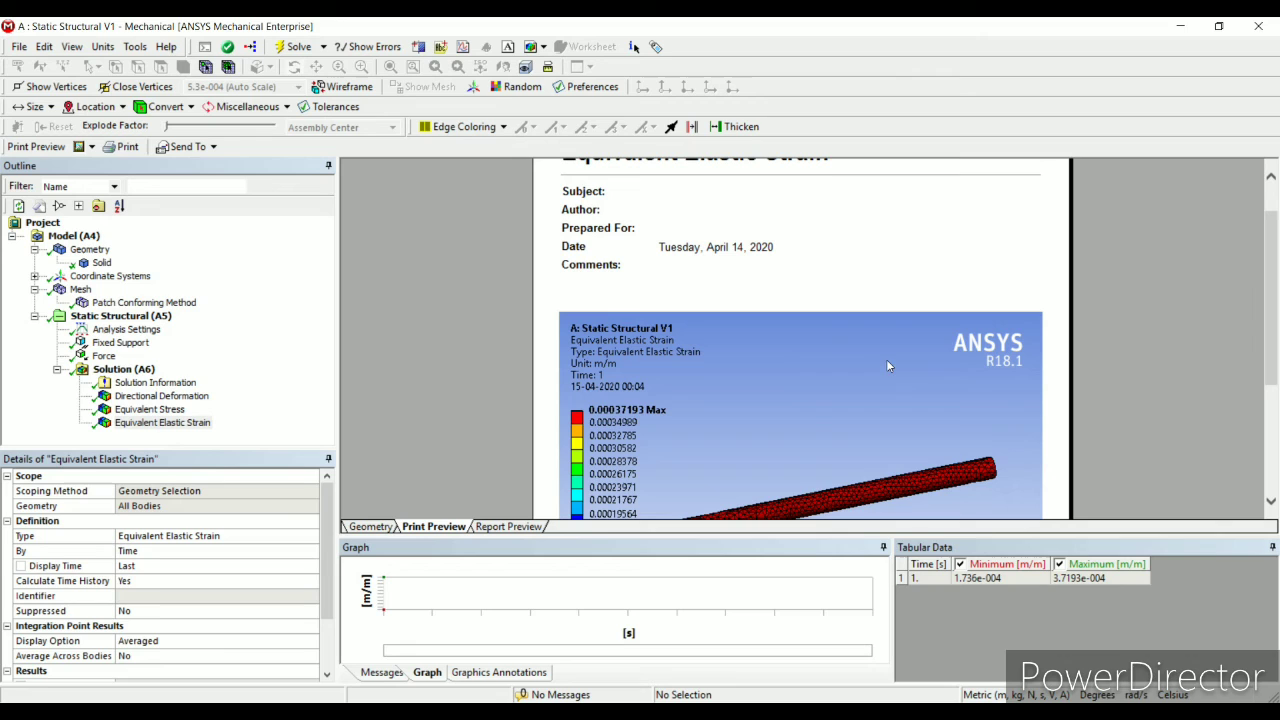
# Step: Generate the project report preview and examine its contents, units, geometry, mesh and analysis settings tables
pyautogui.click(500, 528)
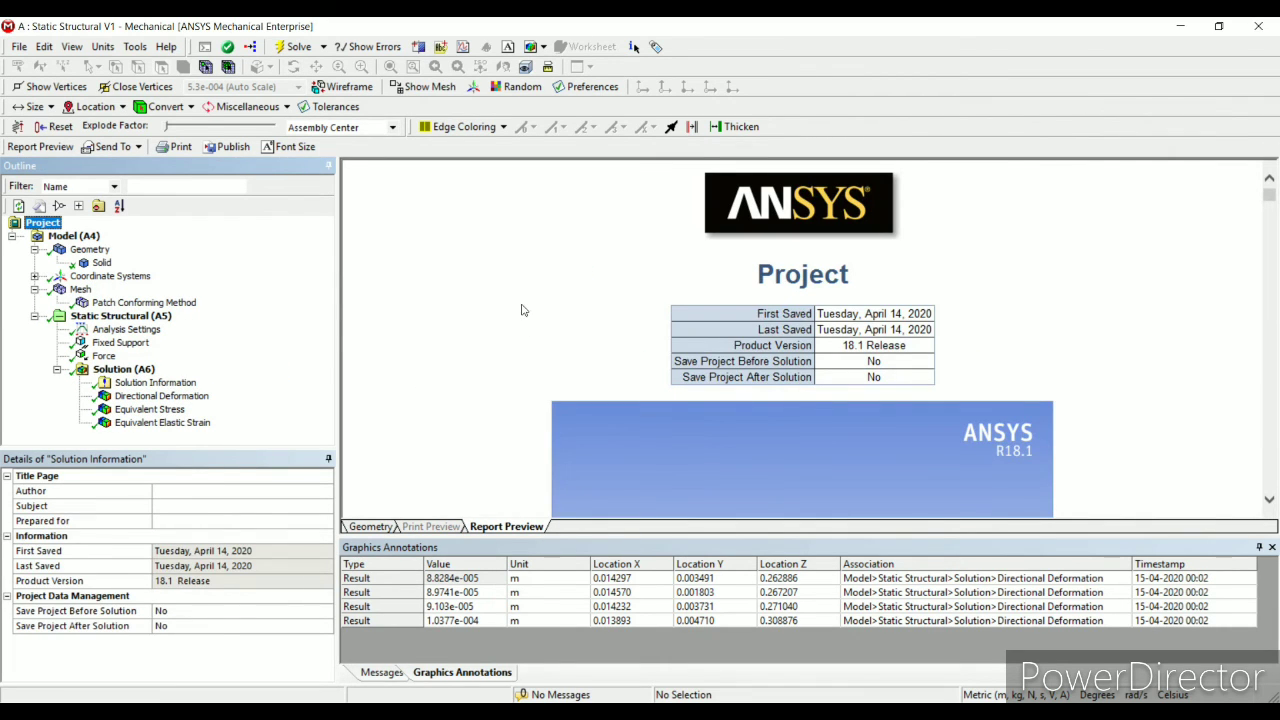
pyautogui.scroll(-5, 494, 333)
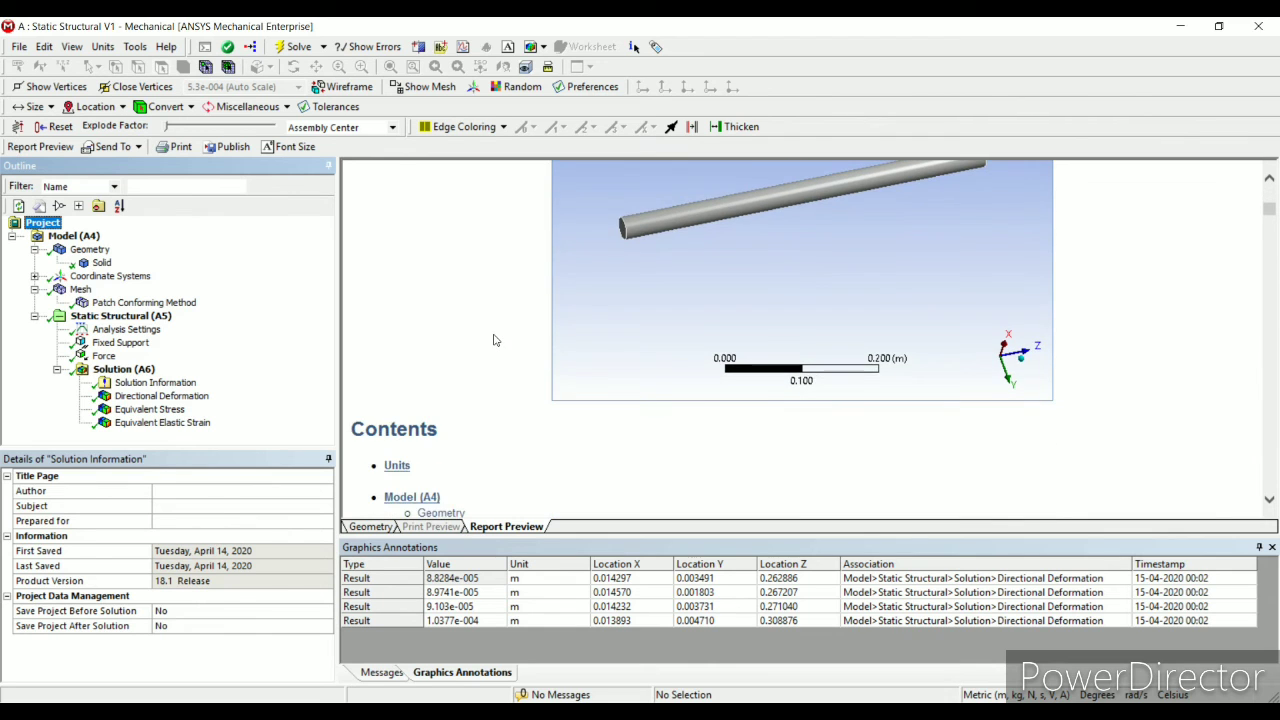
pyautogui.scroll(-6, 585, 383)
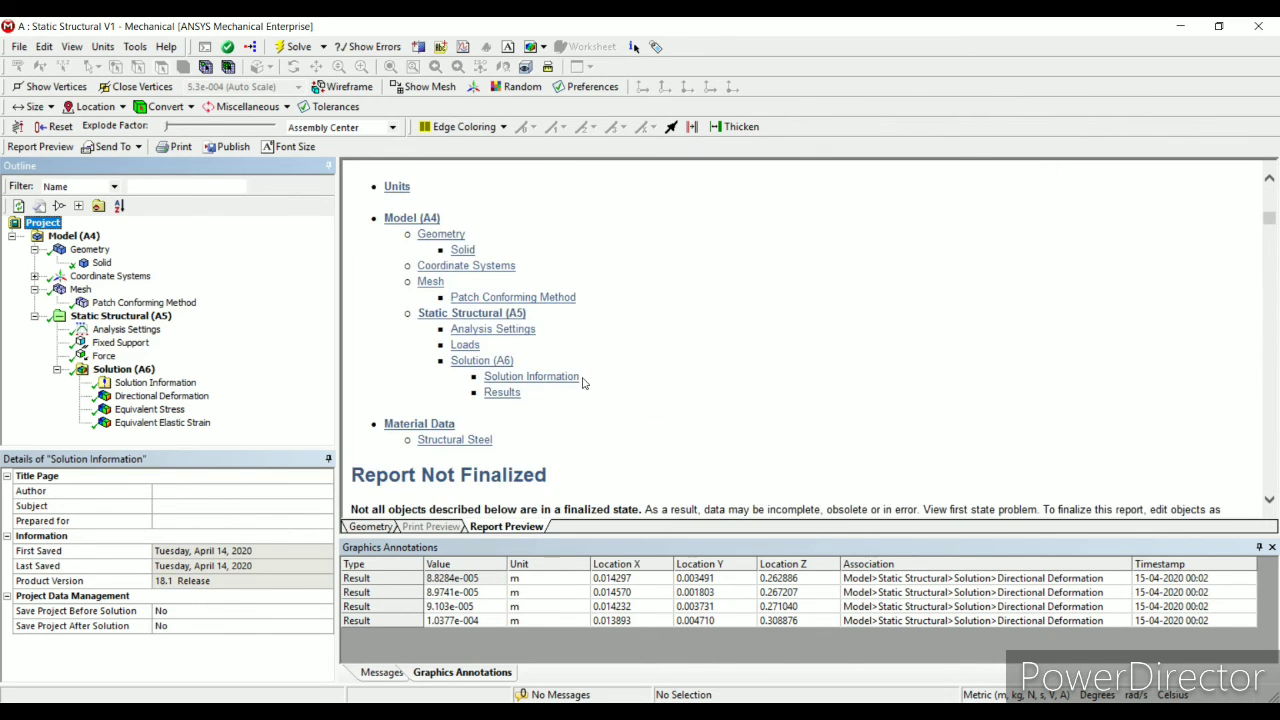
pyautogui.scroll(-15, 650, 320)
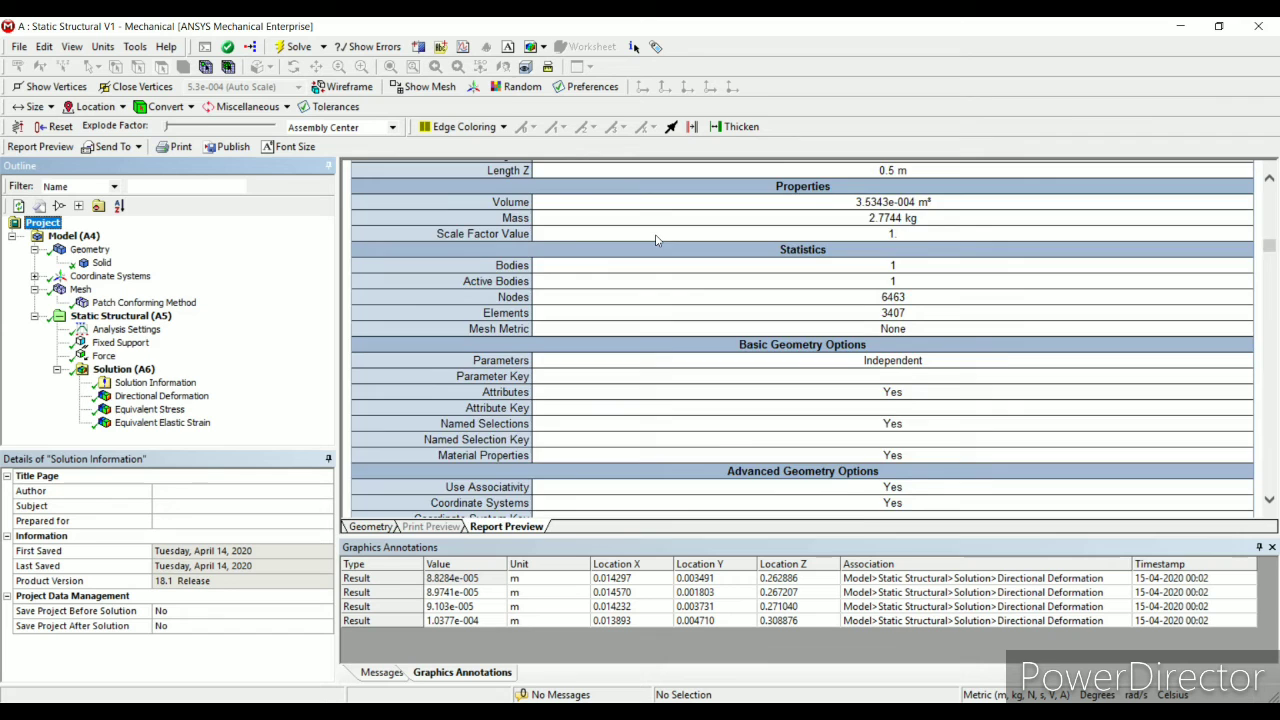
pyautogui.scroll(-15, 717, 249)
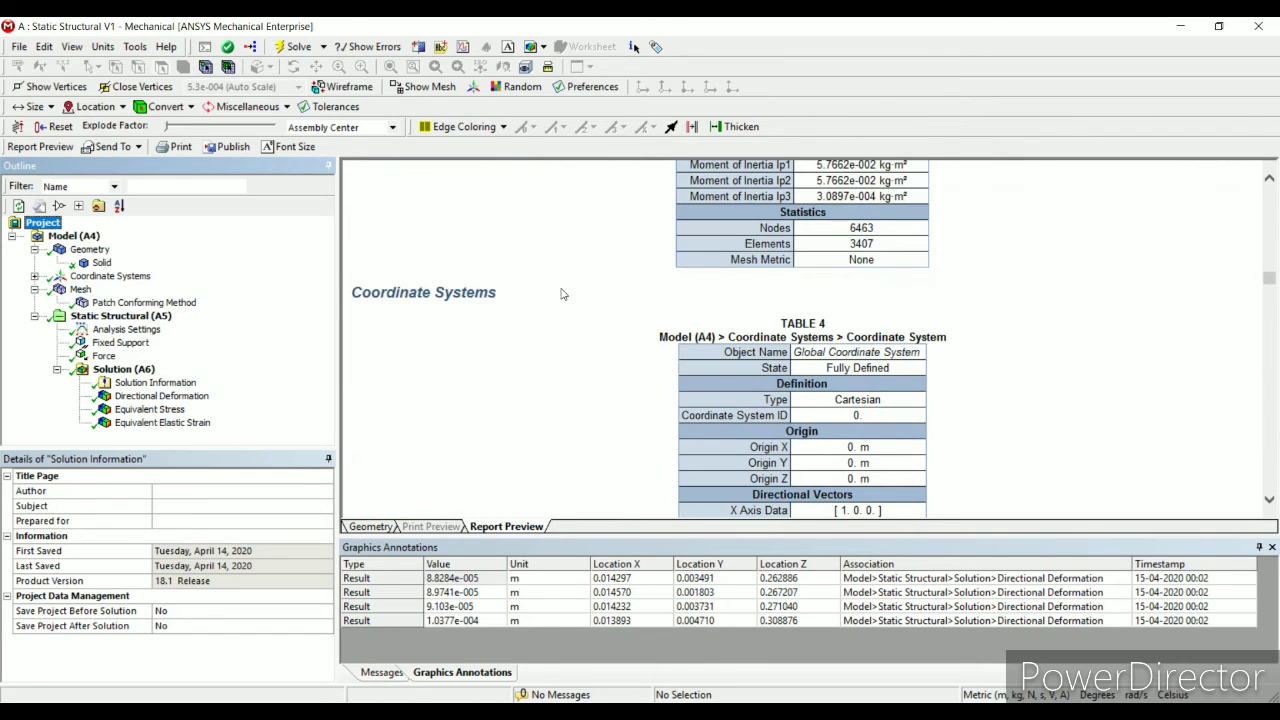
pyautogui.scroll(-15, 560, 267)
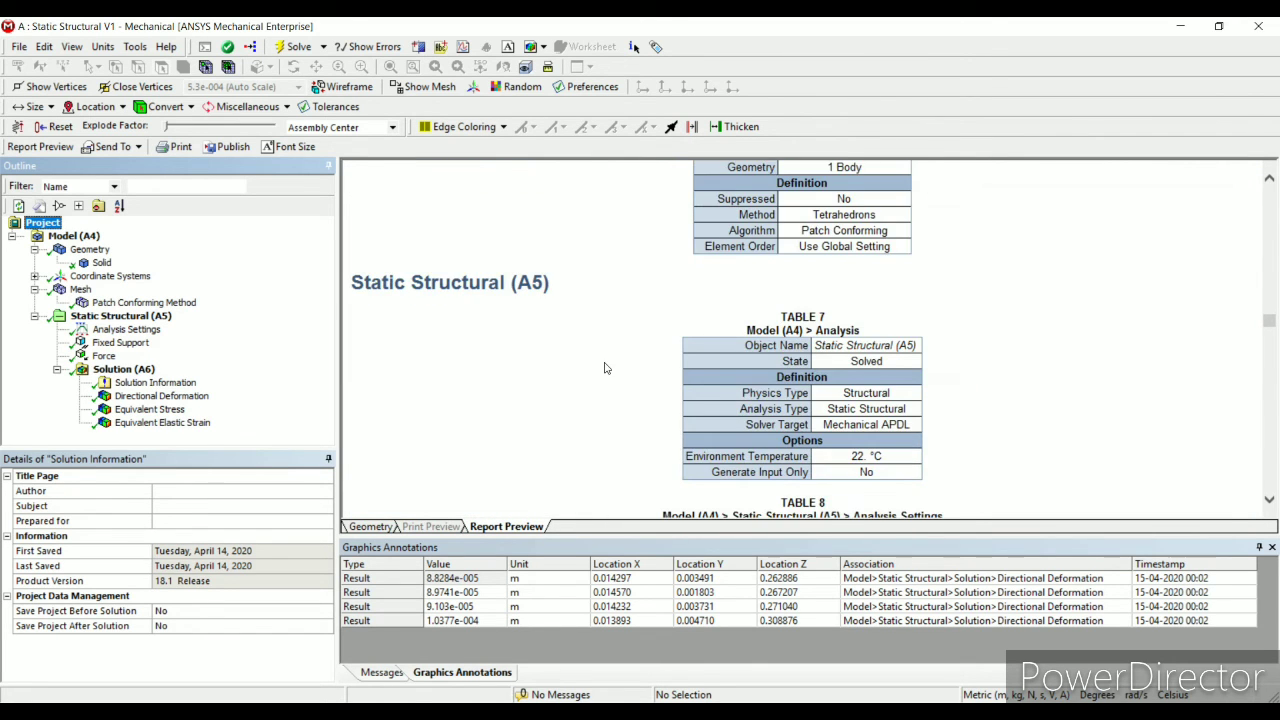
pyautogui.scroll(-8, 600, 350)
pyautogui.scroll(9, 602, 346)
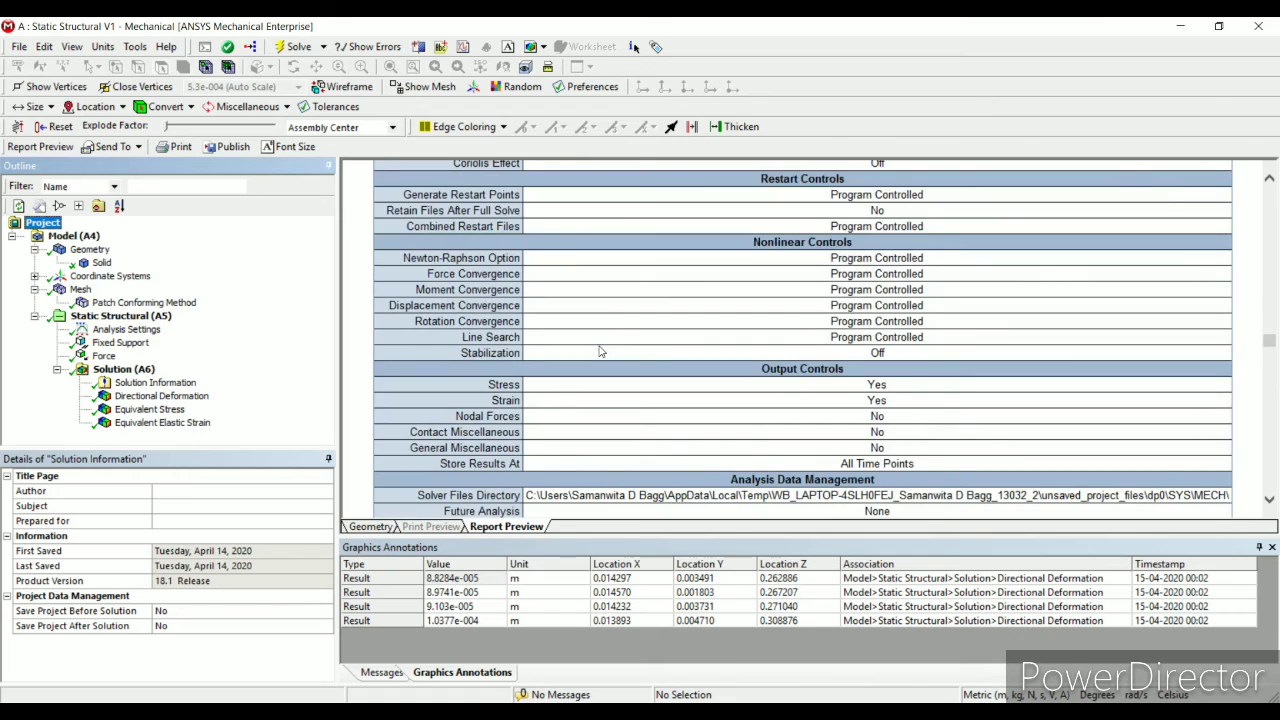
pyautogui.scroll(20, 605, 342)
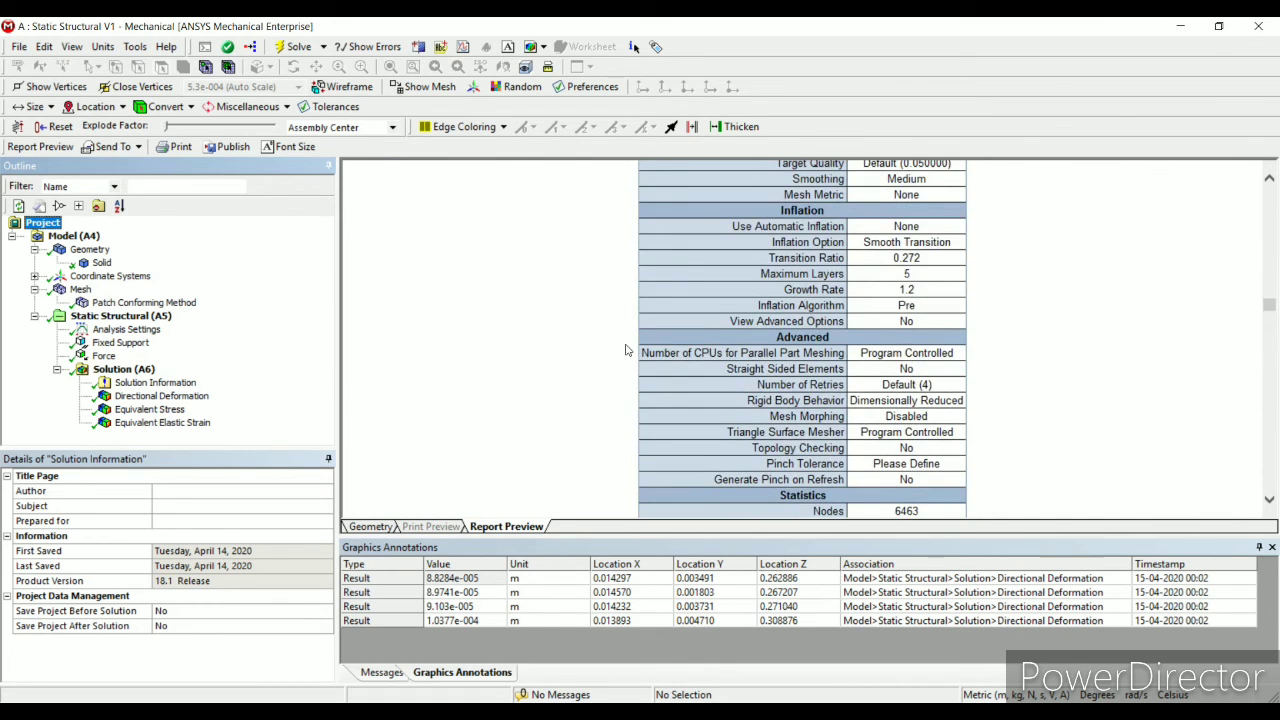
pyautogui.scroll(-3, 628, 345)
pyautogui.scroll(15, 628, 341)
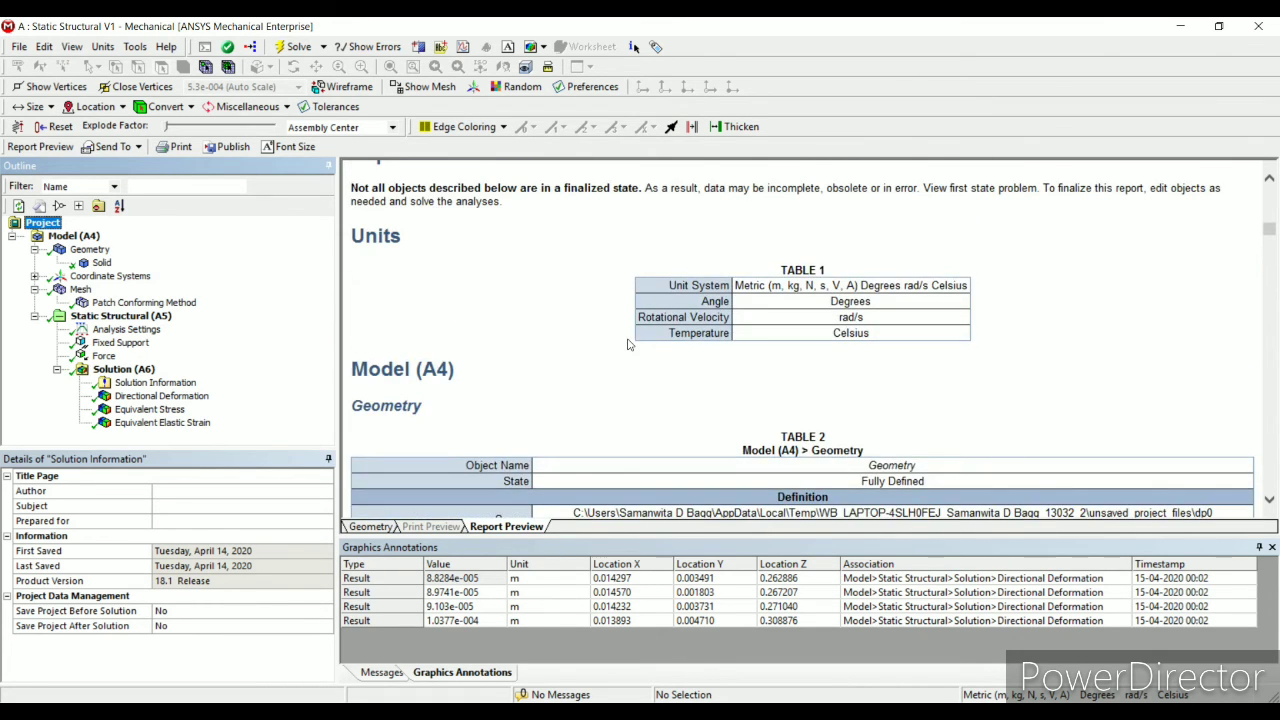
pyautogui.scroll(5, 628, 341)
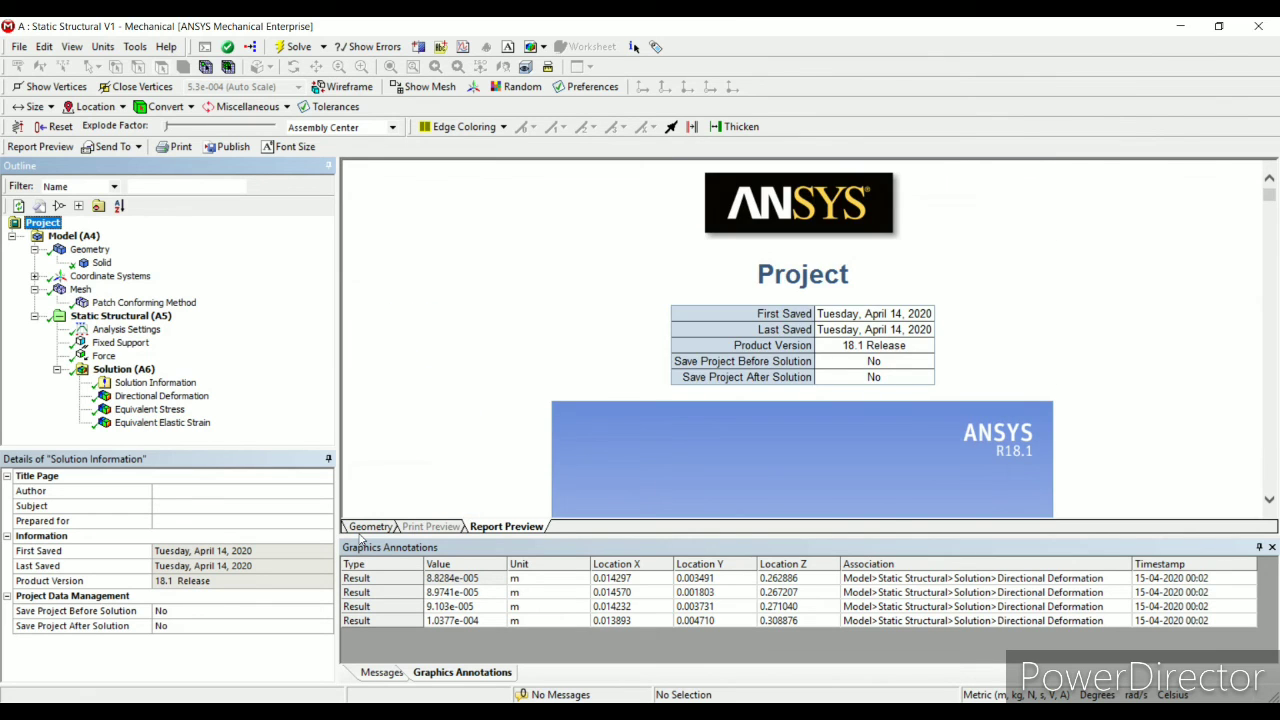
# Step: Return to the model view and review the Directional Deformation and Equivalent Stress contours
pyautogui.click(368, 527)
pyautogui.click(161, 396)
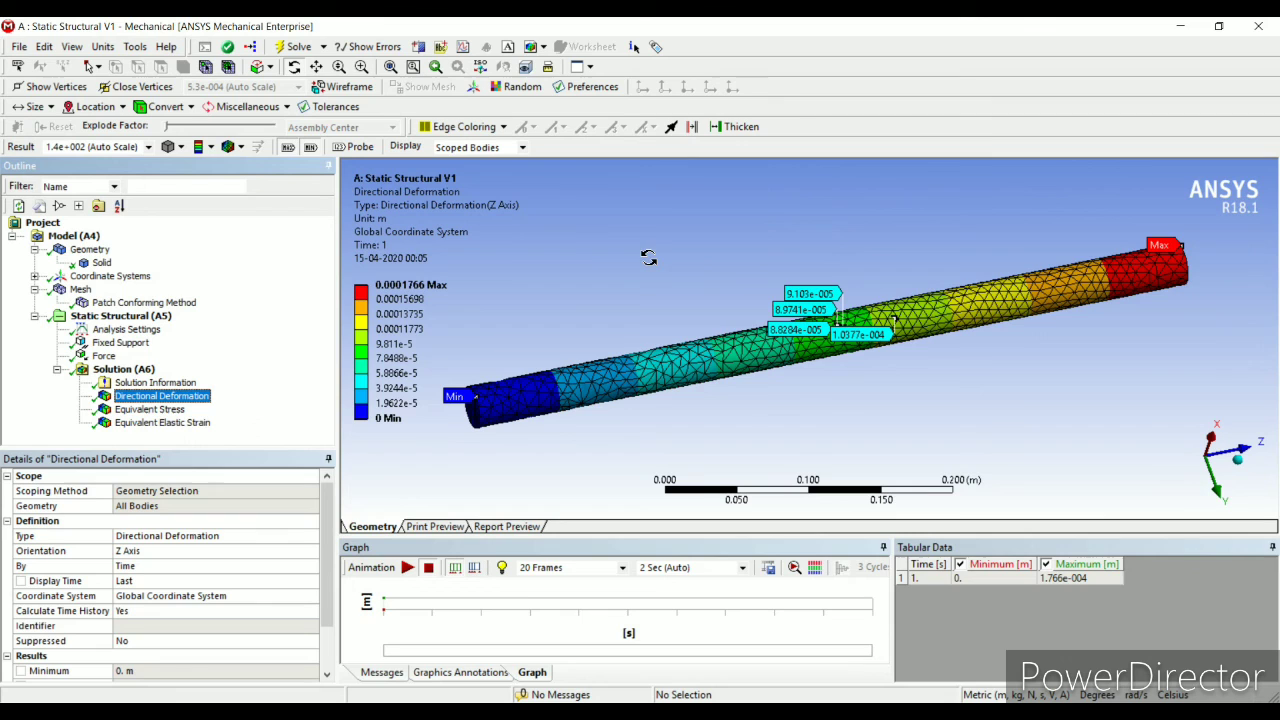
pyautogui.click(149, 409)
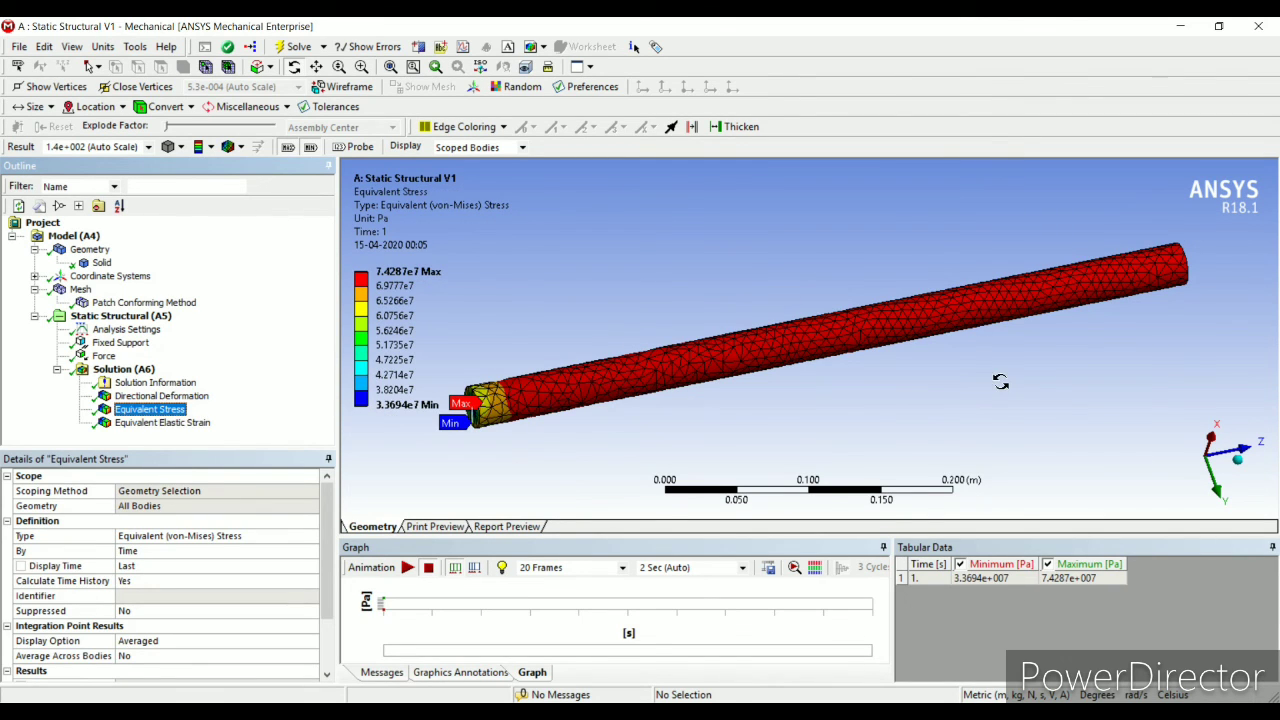
pyautogui.click(166, 413)
pyautogui.press('Escape')
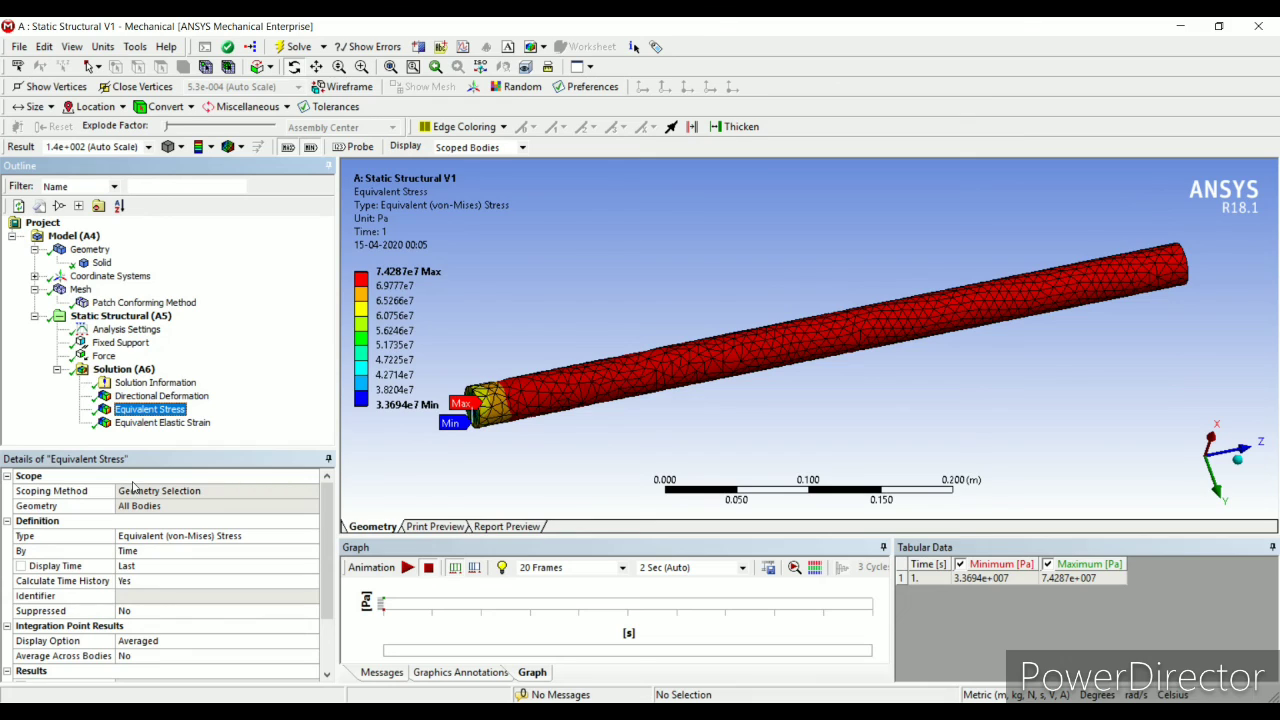